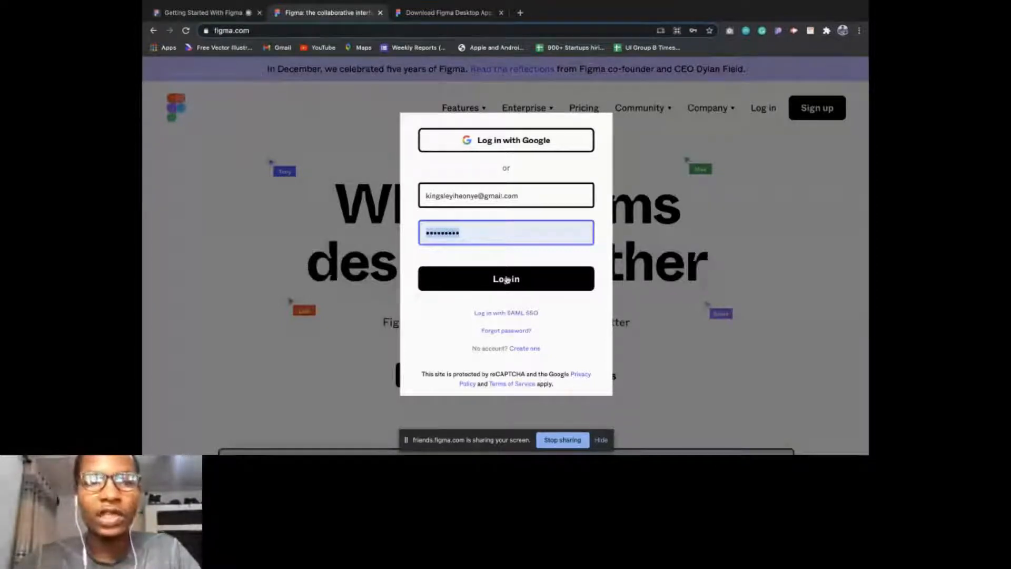
- Log in to the account with the already entered e-mail and password
left_click(505, 279)
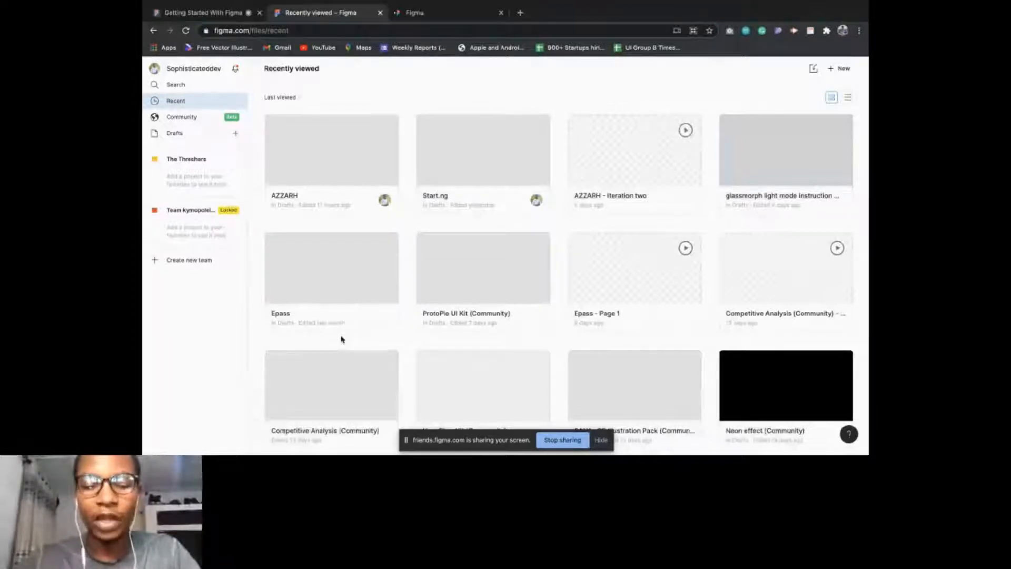
- Search the files for "ecommer" and open the matching results from Community
type("ecomm")
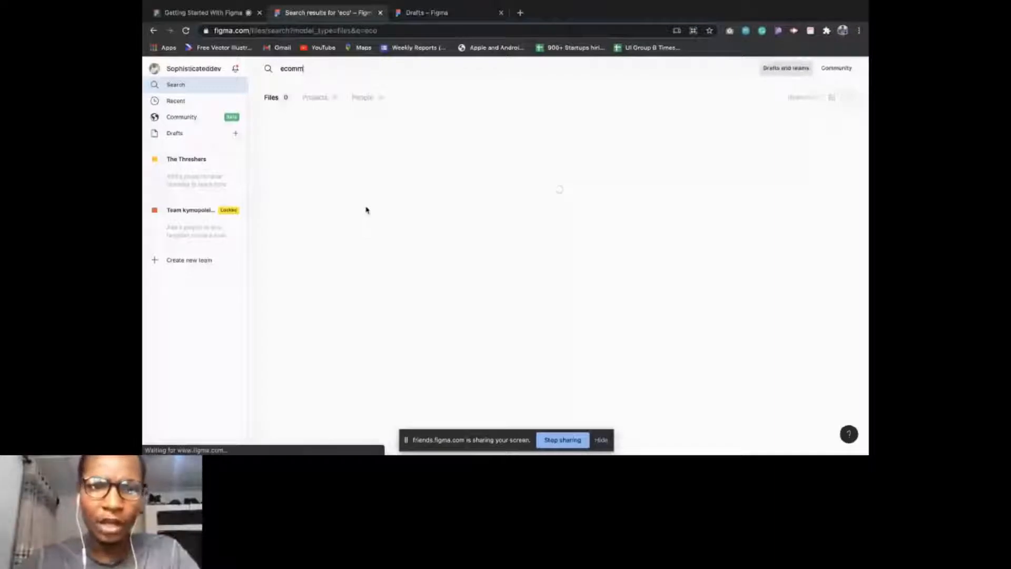
type("er")
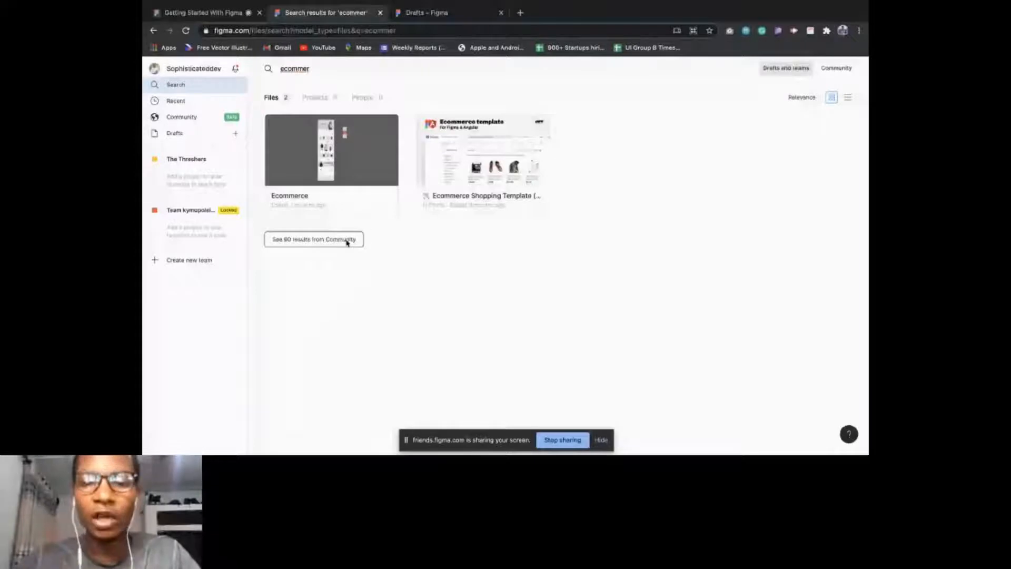
left_click(347, 240)
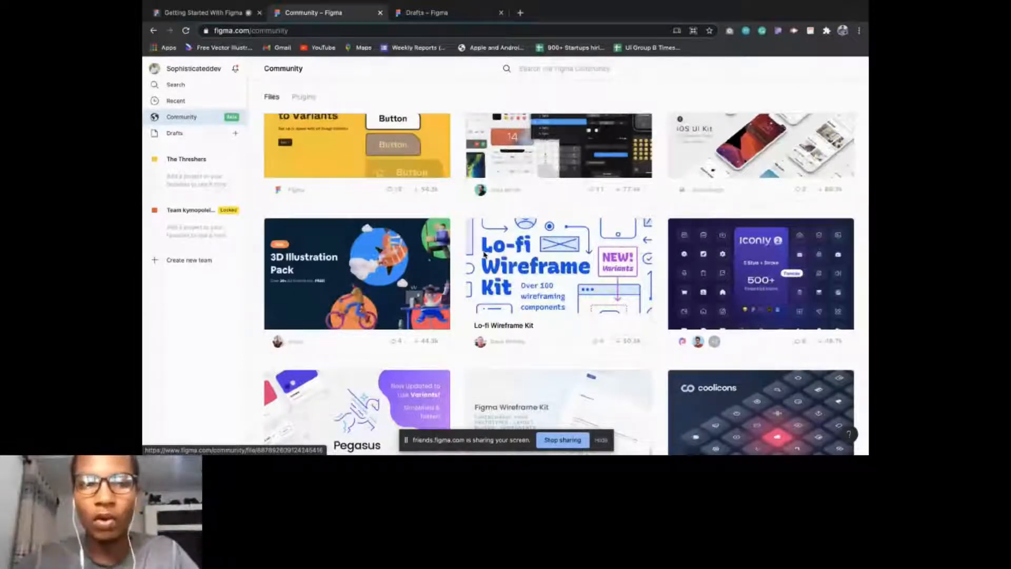
- Go to Drafts and create a new file there from the Blank canvas preset
left_click(174, 134)
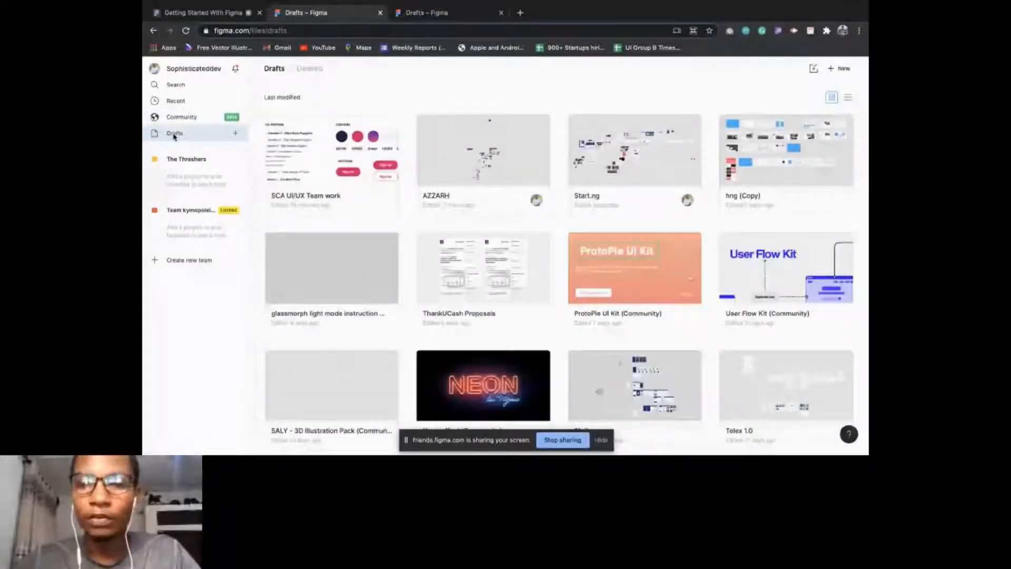
scroll(378, 260, "down", 10)
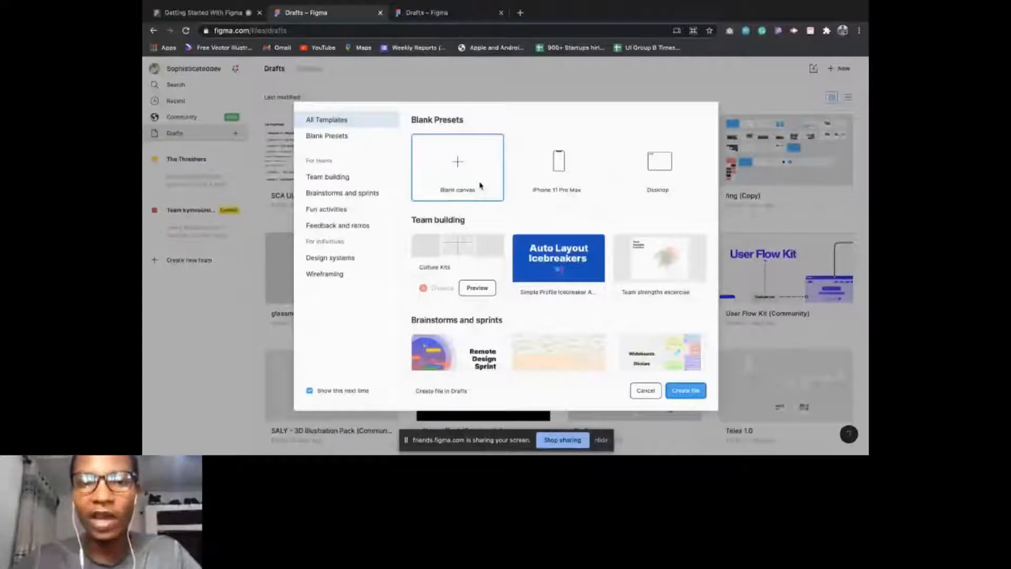
scroll(530, 278, "down", 5)
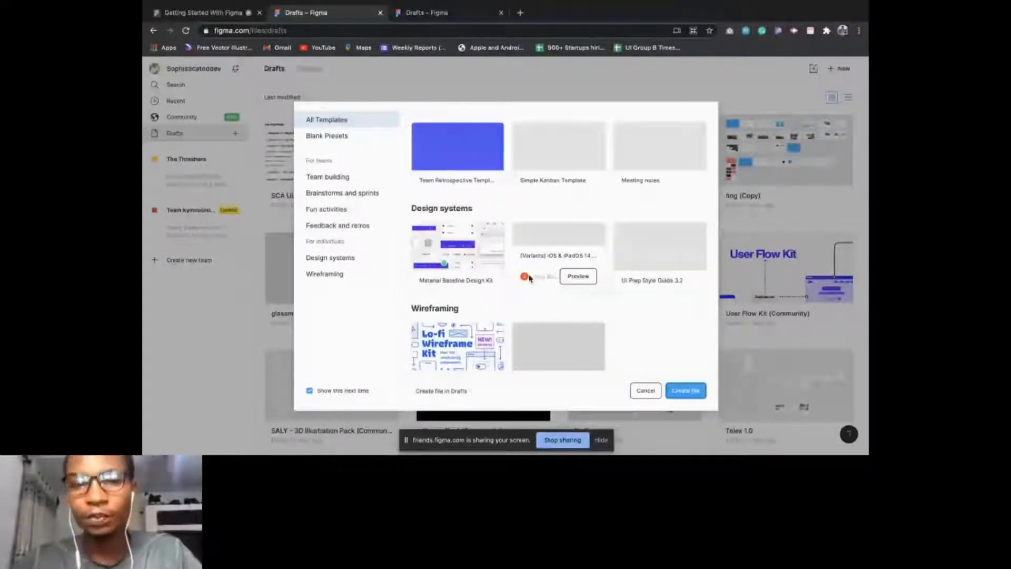
scroll(569, 308, "up", 10)
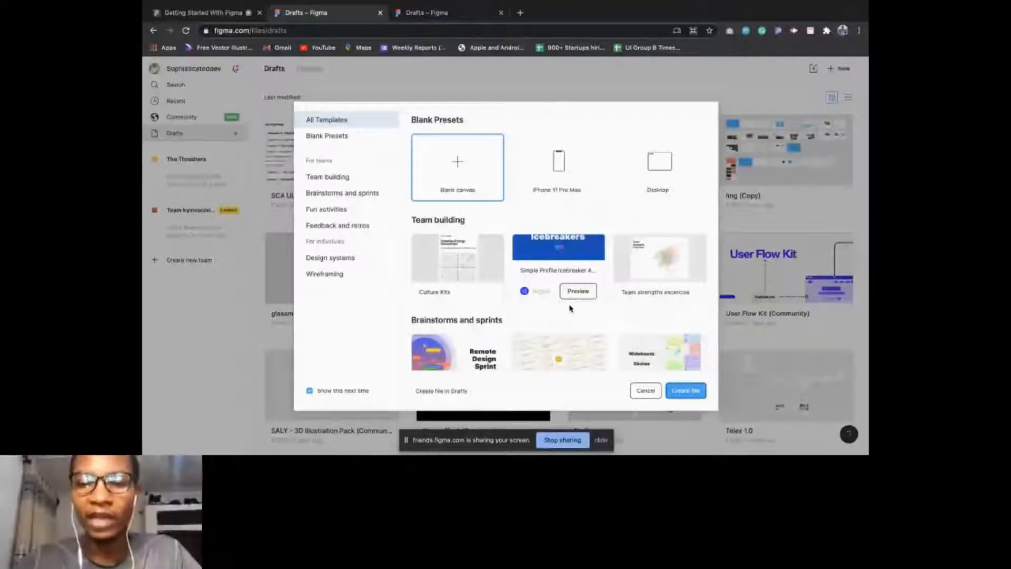
left_click(691, 394)
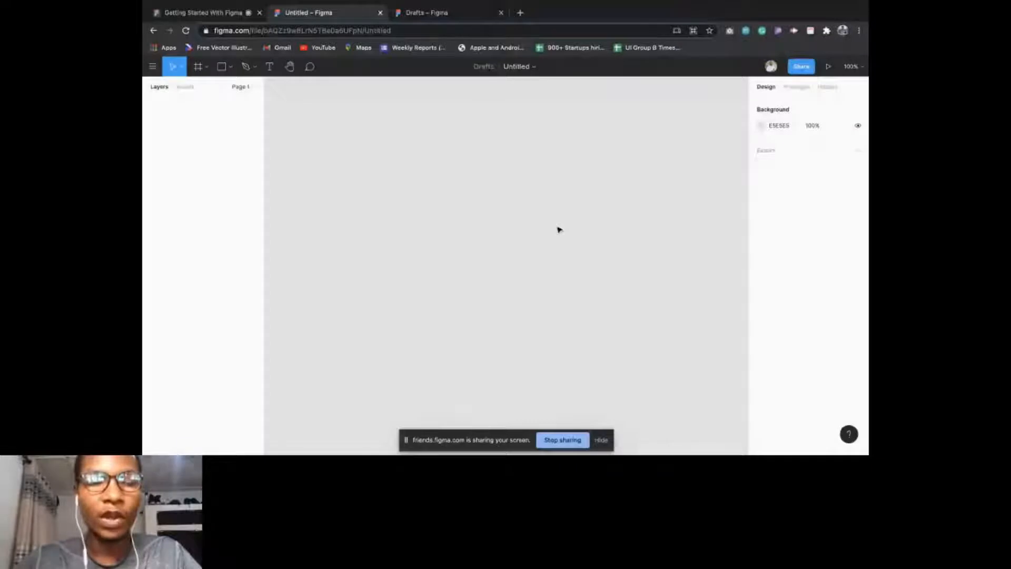
left_click(152, 66)
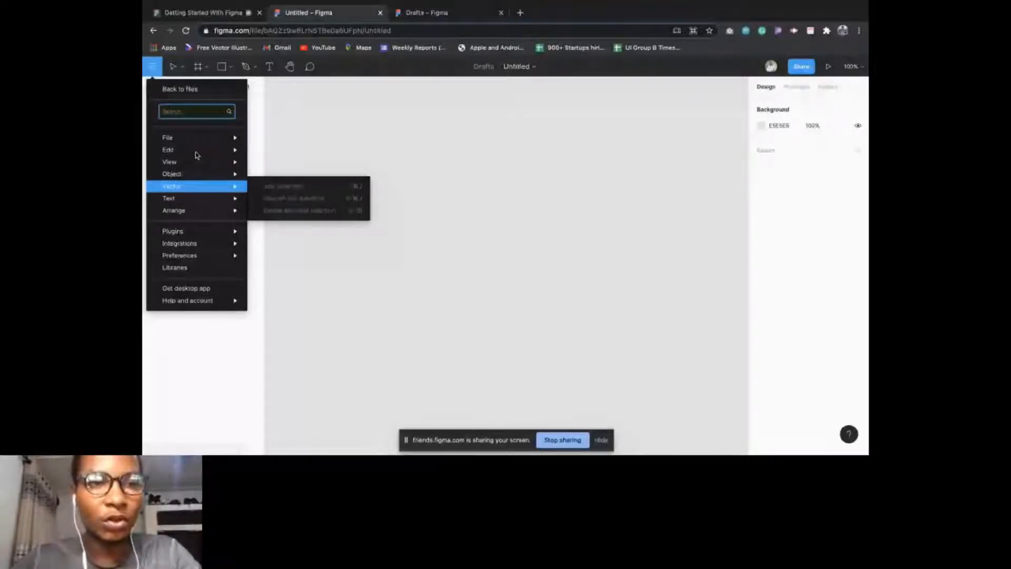
left_click(182, 67)
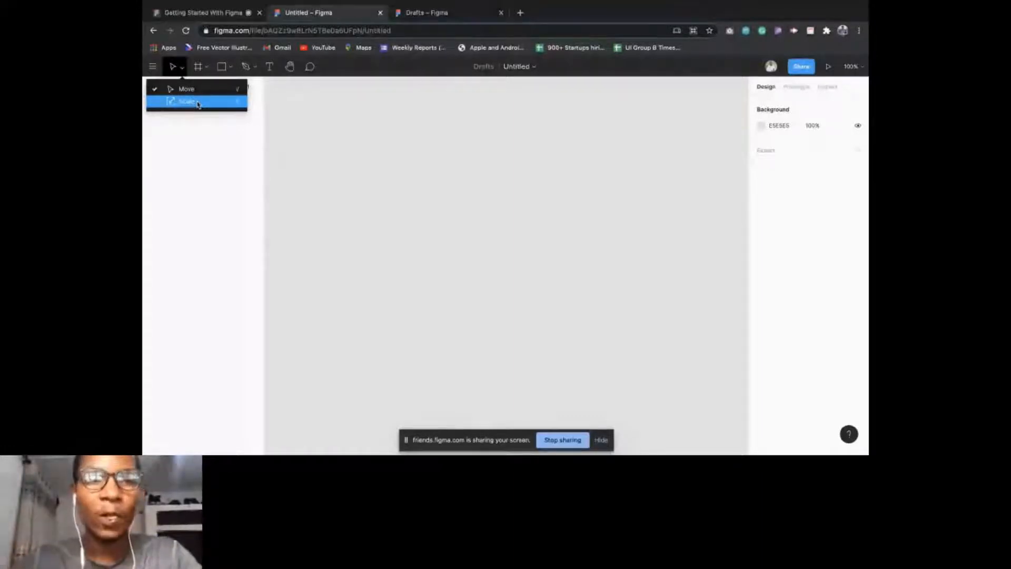
key("f")
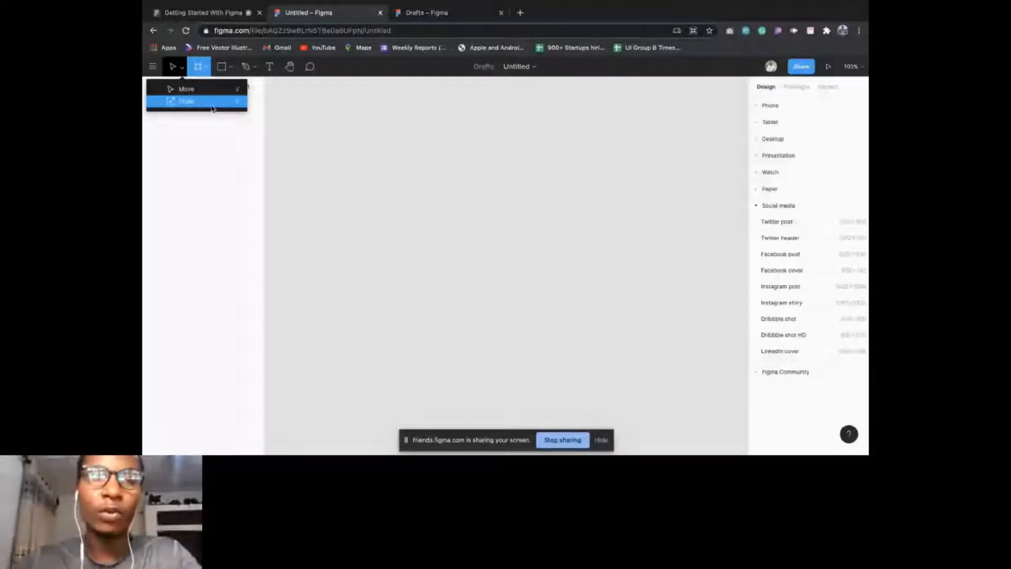
left_click(230, 67)
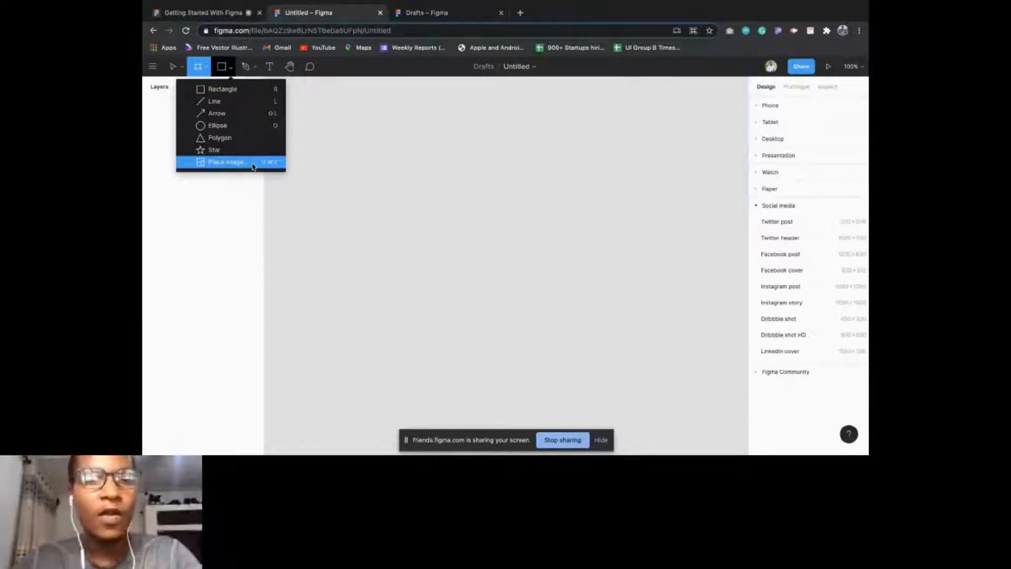
left_click(256, 69)
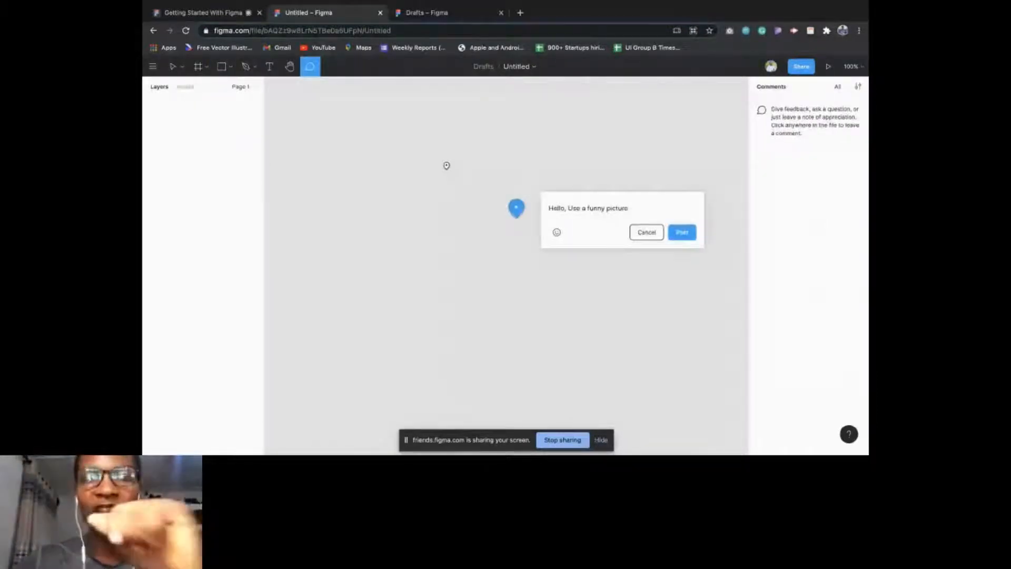
- Post the comment "Hello, Use a funny picture" on the canvas and leave comment mode
left_click(681, 235)
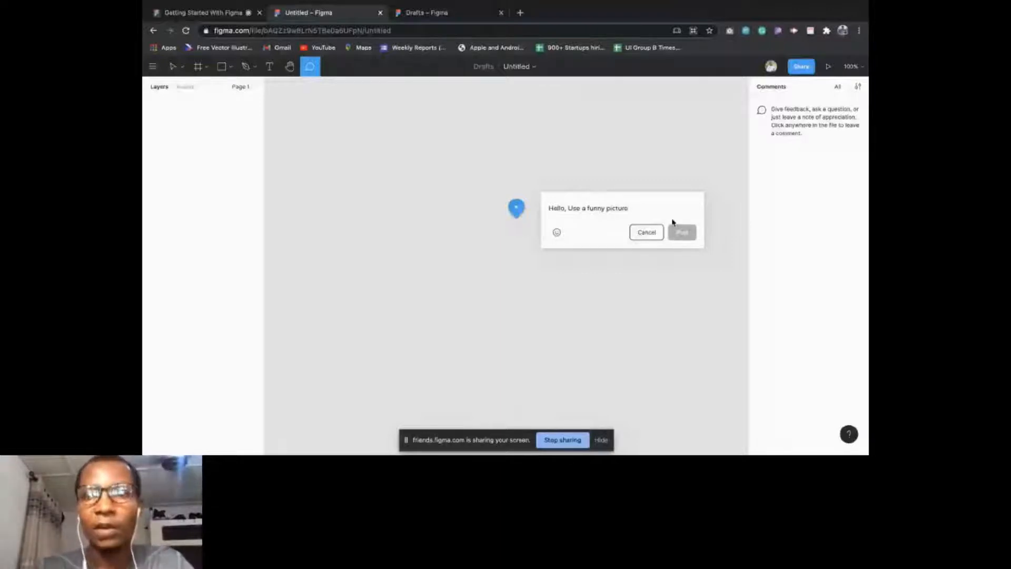
key("Escape")
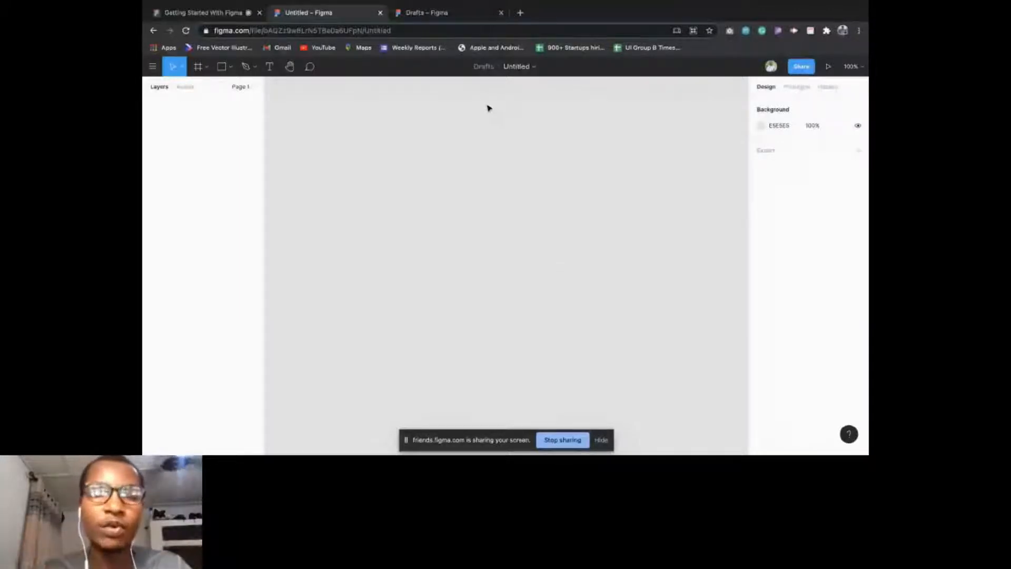
- Load pinterest.com in a new browser tab and open the "Mo. Banking" pin from the home feed
left_click(520, 14)
type("pinterest.com")
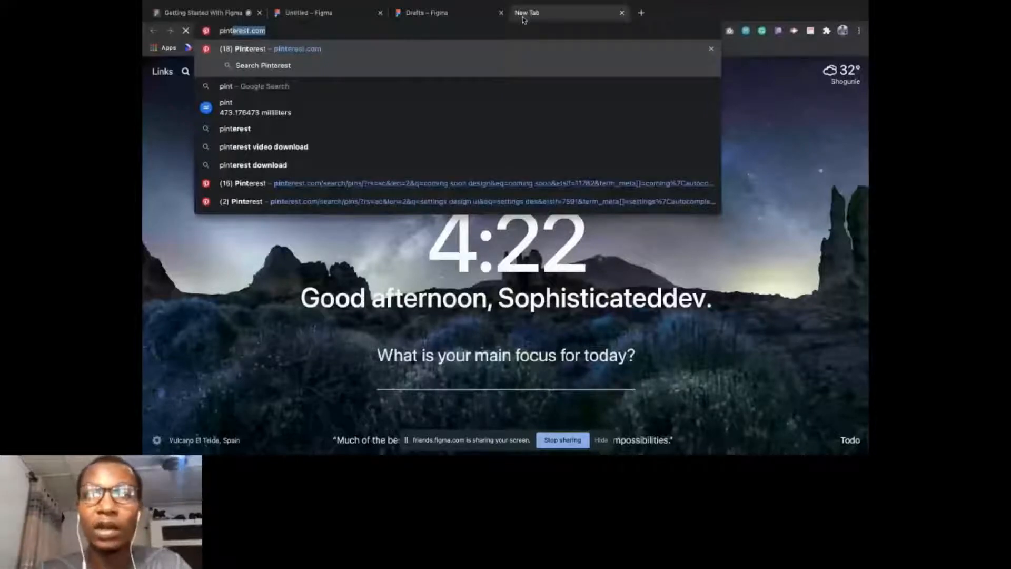
key("Return")
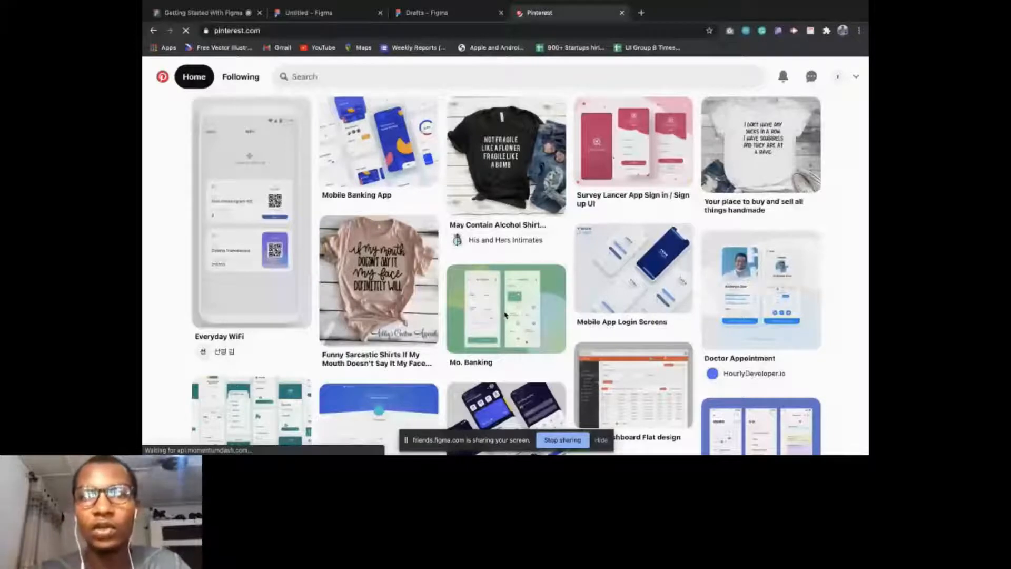
left_click(504, 314)
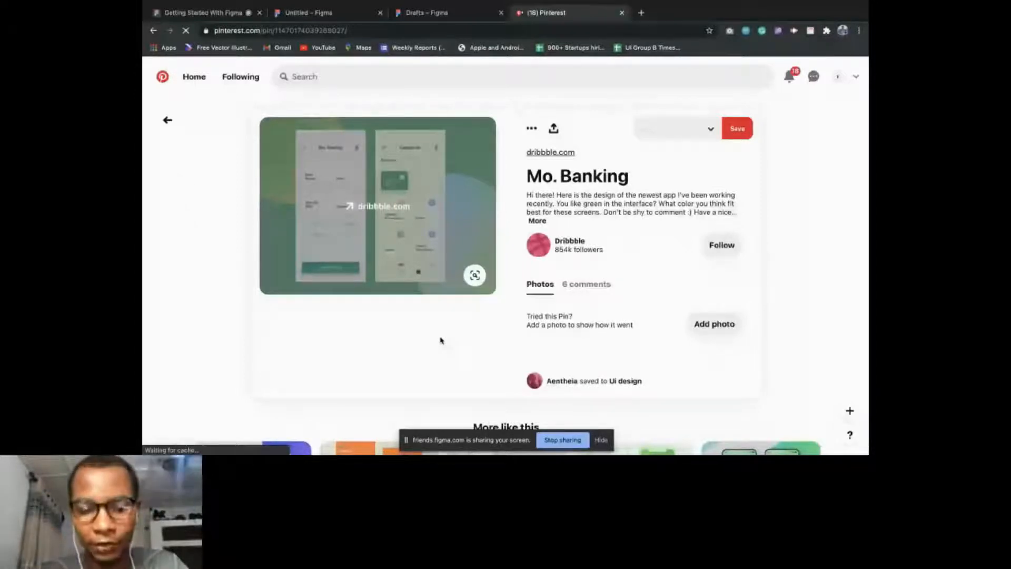
- Return to the Untitled Figma file and paste the copied Mo. Banking image onto the canvas
key("super+2")
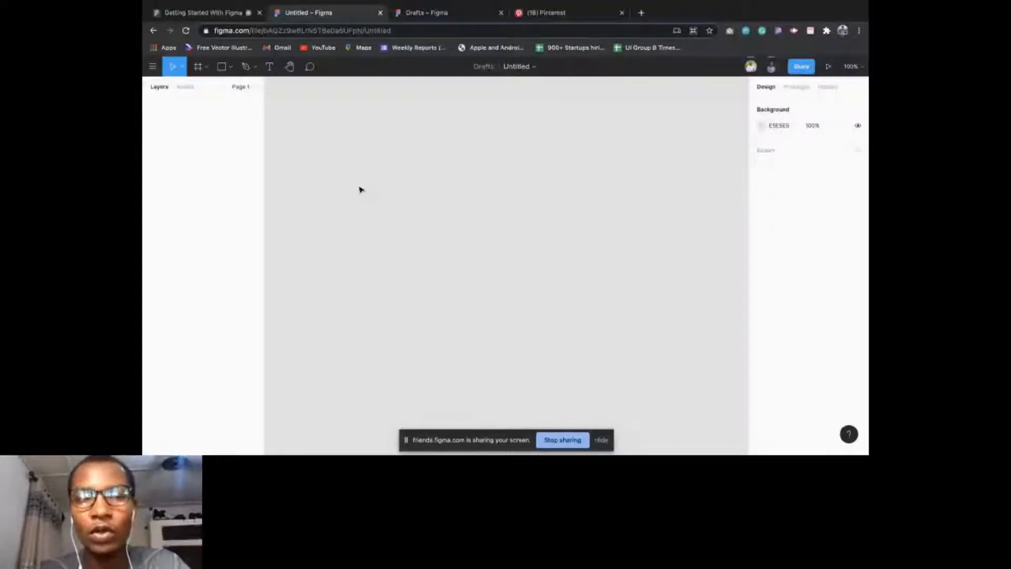
key("ctrl+v")
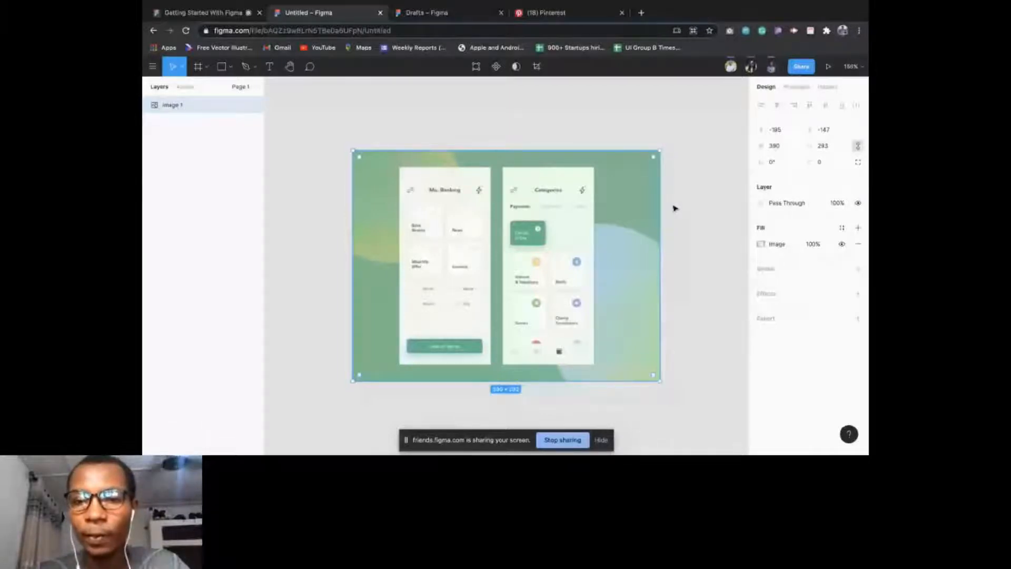
- Try stretching the pasted image horizontally from its side edge, ending at a width of about 394
scroll(669, 206, "up", 2)
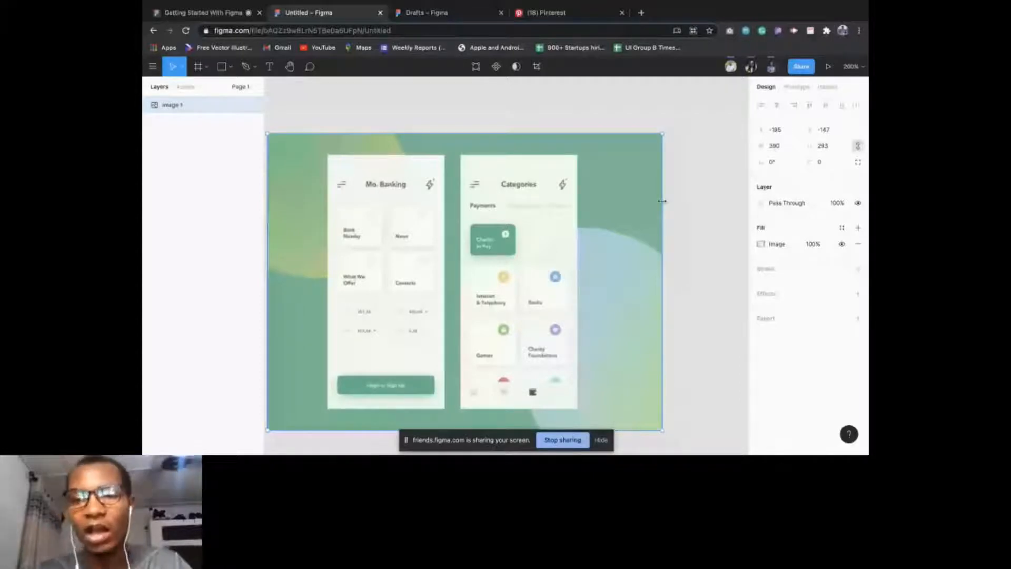
scroll(662, 201, "down", 3)
left_click_drag(645, 266, 648, 266)
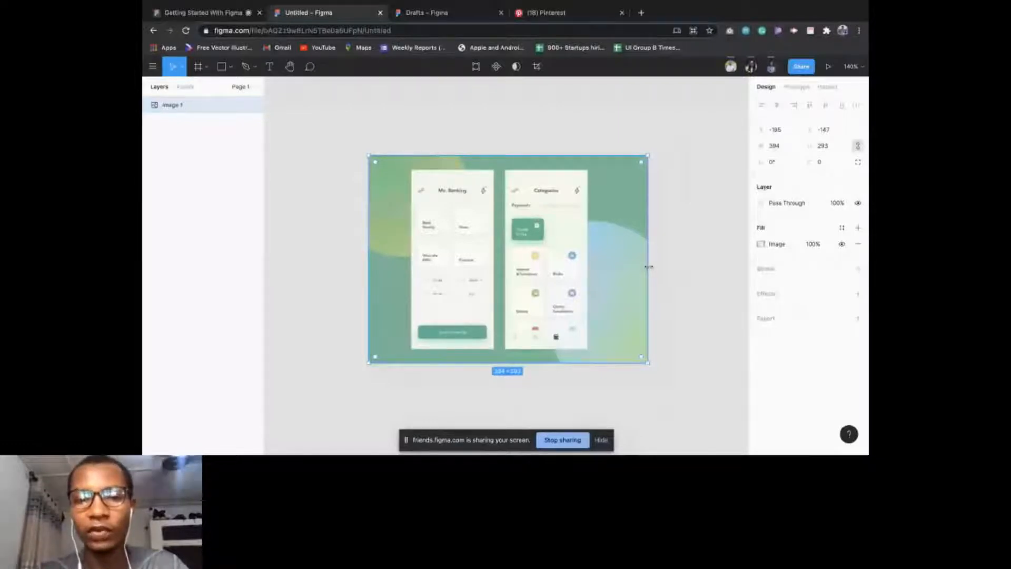
left_click_drag(649, 267, 521, 281)
left_click_drag(611, 284, 650, 232)
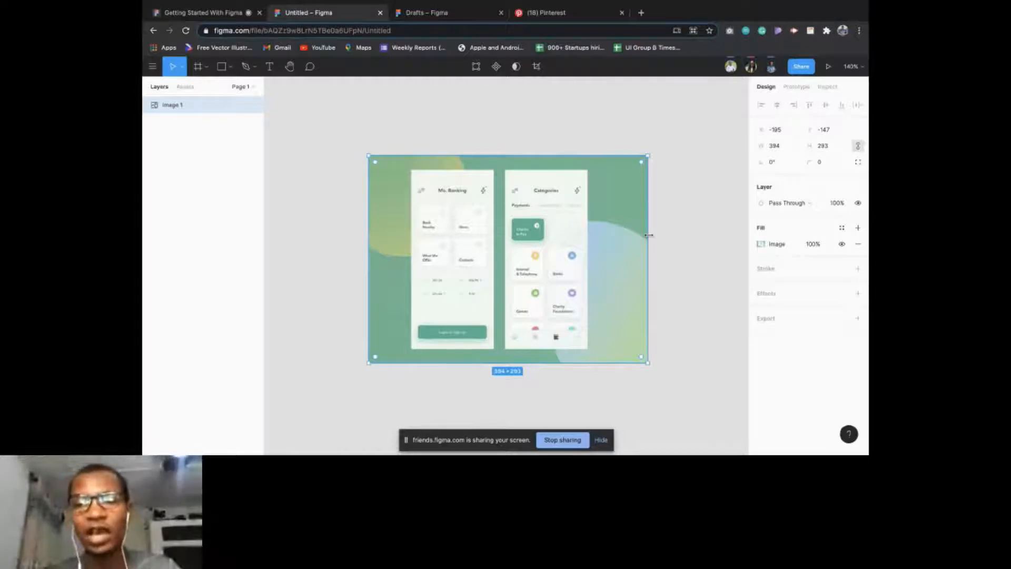
- Try scaling the image proportionally down to about 333 × 247 and back up to about 391 × 291
left_click_drag(649, 235, 603, 269)
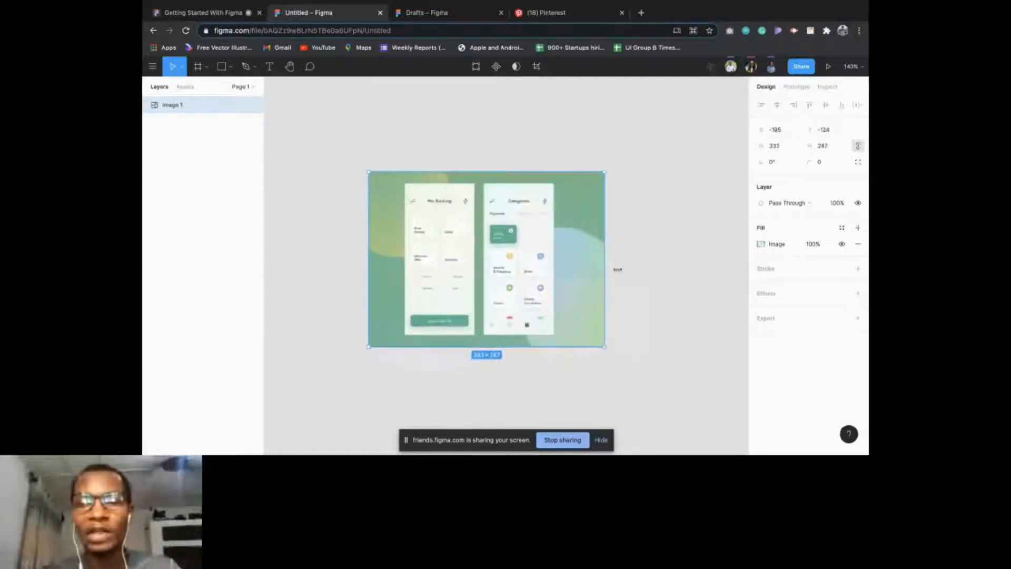
left_click_drag(617, 269, 643, 280)
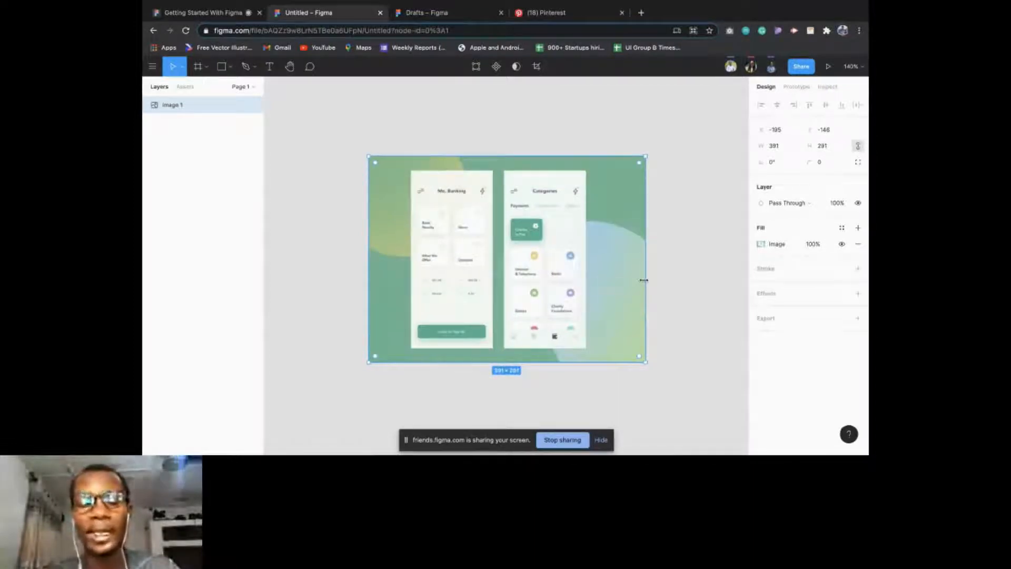
- Try widening and narrowing the image symmetrically about its centre, ending at a width of about 391
left_click_drag(644, 280, 611, 266)
left_click_drag(673, 262, 652, 262)
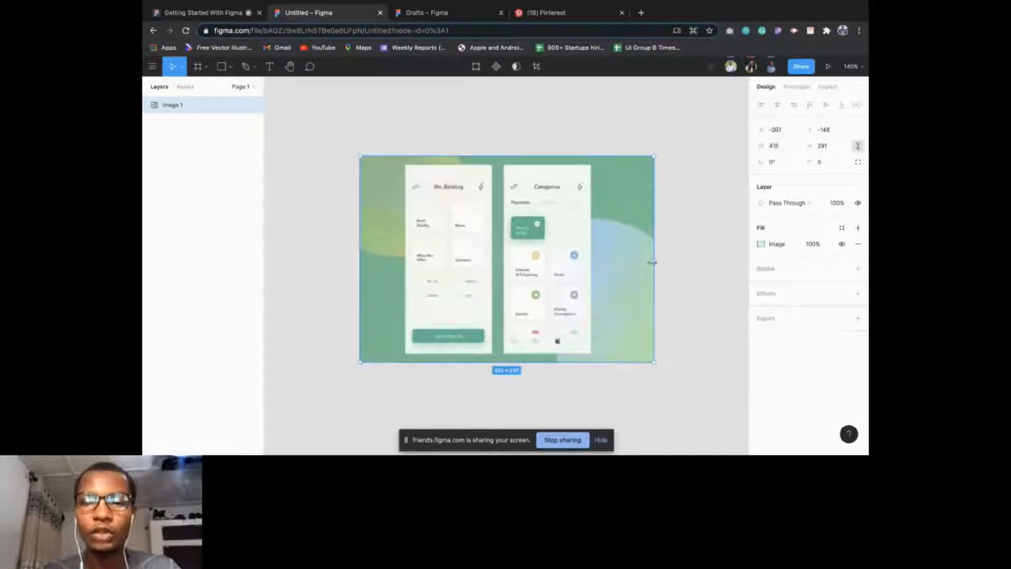
left_click_drag(651, 262, 614, 272)
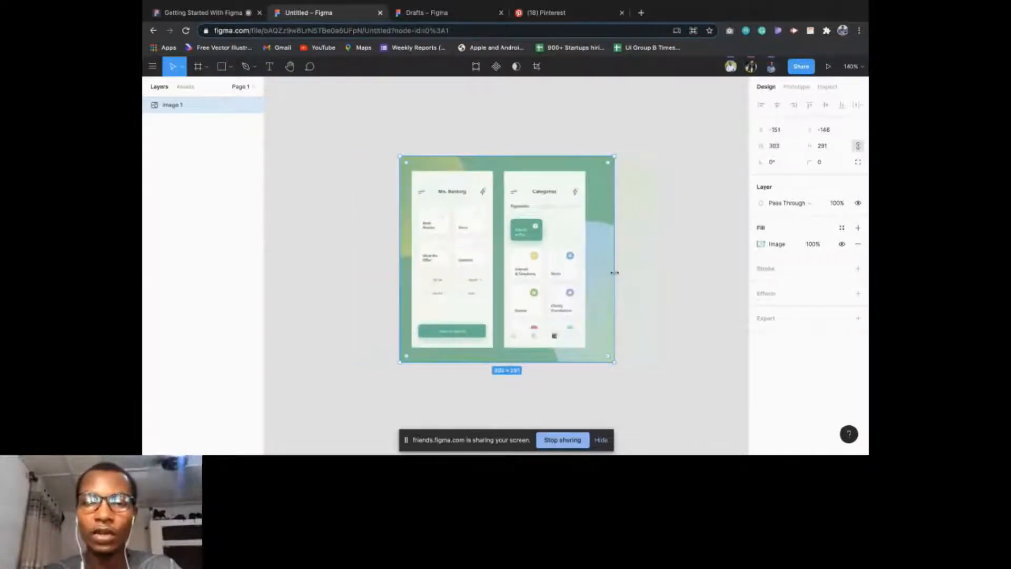
left_click_drag(614, 273, 647, 269)
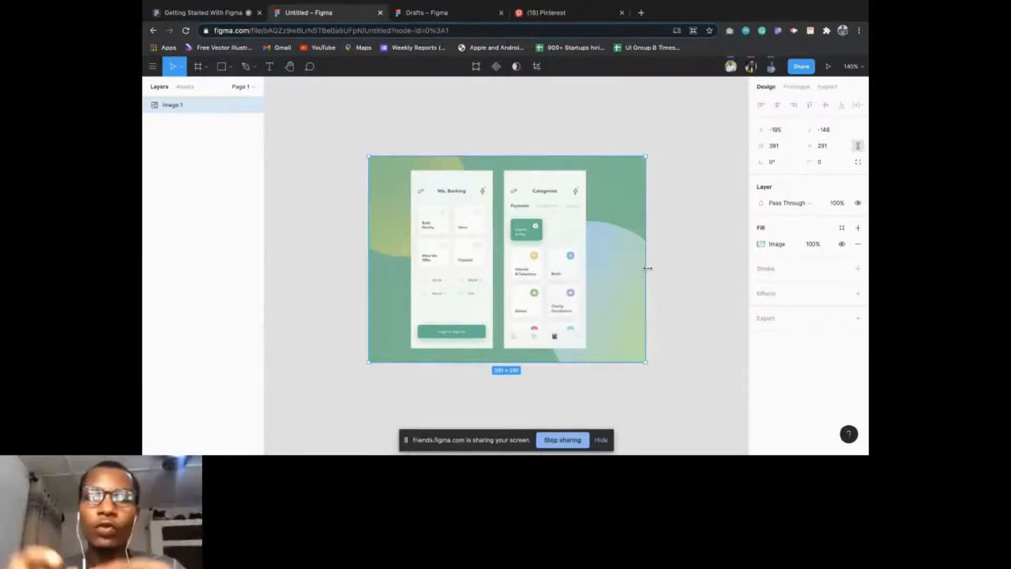
- Scale the image proportionally about its centre to about 379 × 283 and deselect it
mouse_move(647, 268)
left_mouse_down()
mouse_move(561, 251)
mouse_move(641, 257)
left_mouse_up()
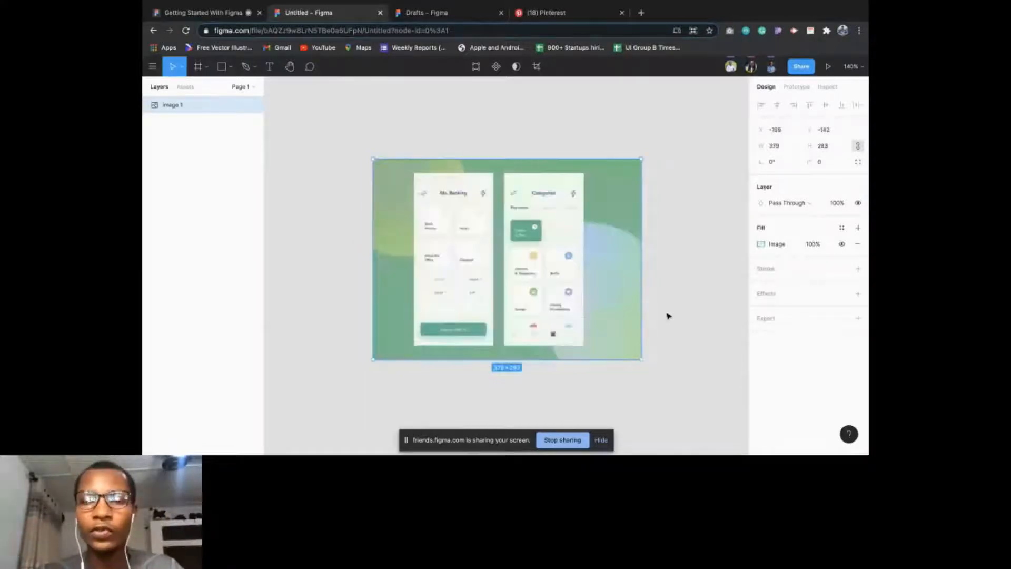
left_click(668, 315)
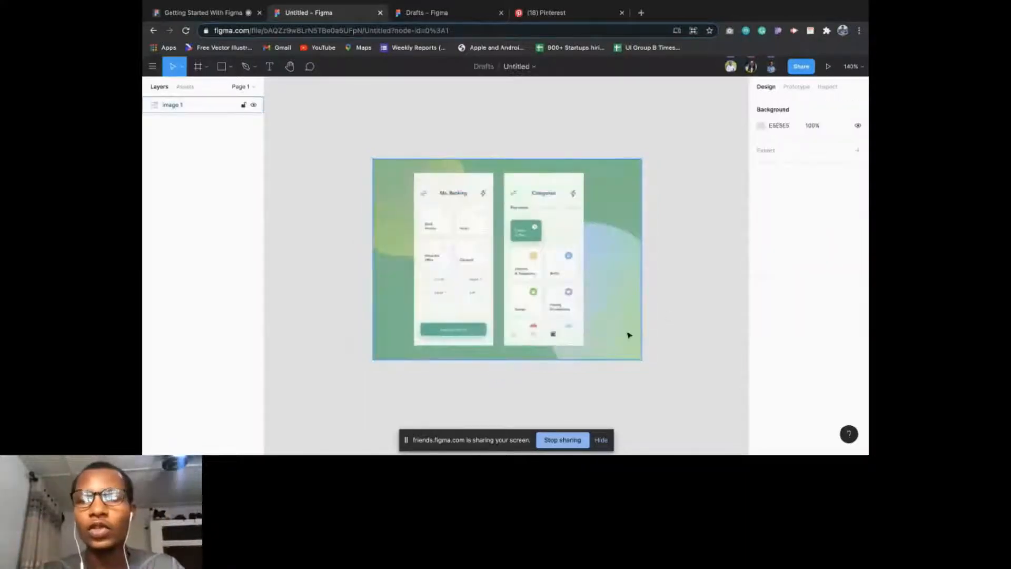
- Switch to Pinterest and save the Mo. Banking pin's image to the computer as a JPG file
scroll(492, 320, "right", 2)
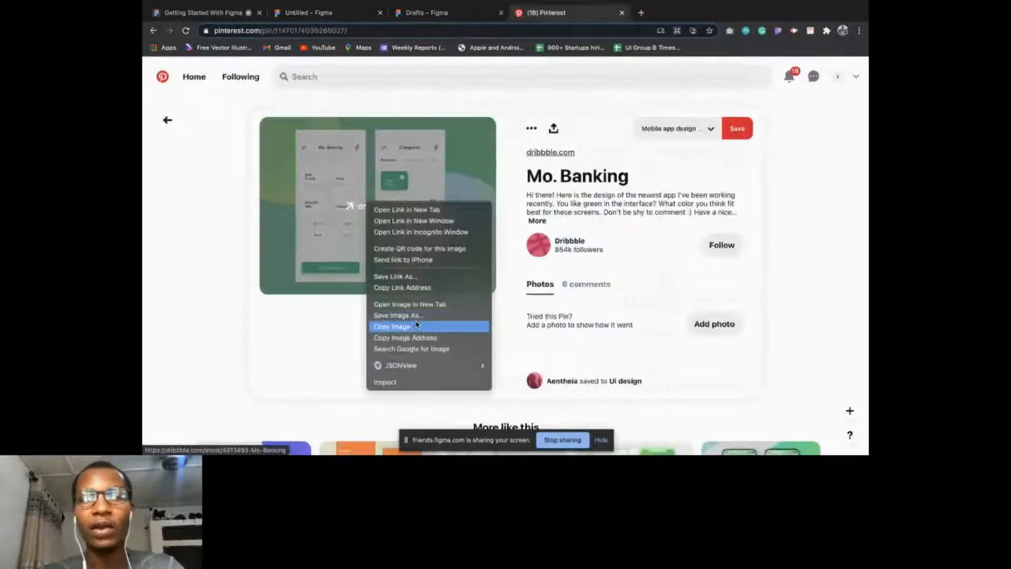
left_click(413, 316)
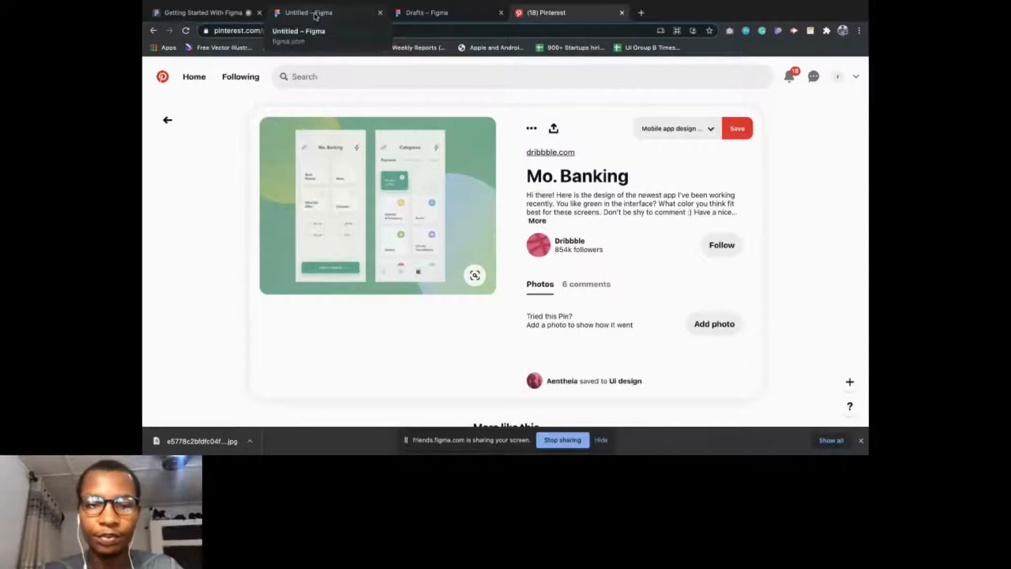
- Back in the Untitled Figma file, draw a rectangle about 191 × 136 below the image and place the downloaded JPG over it at about 175 × 136
left_click(315, 16)
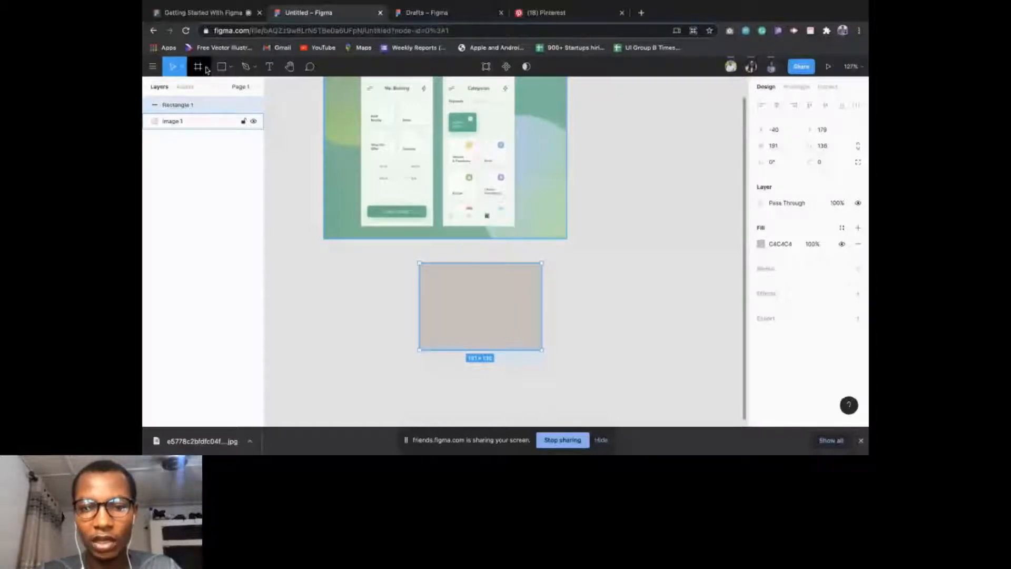
left_click_drag(427, 263, 536, 351)
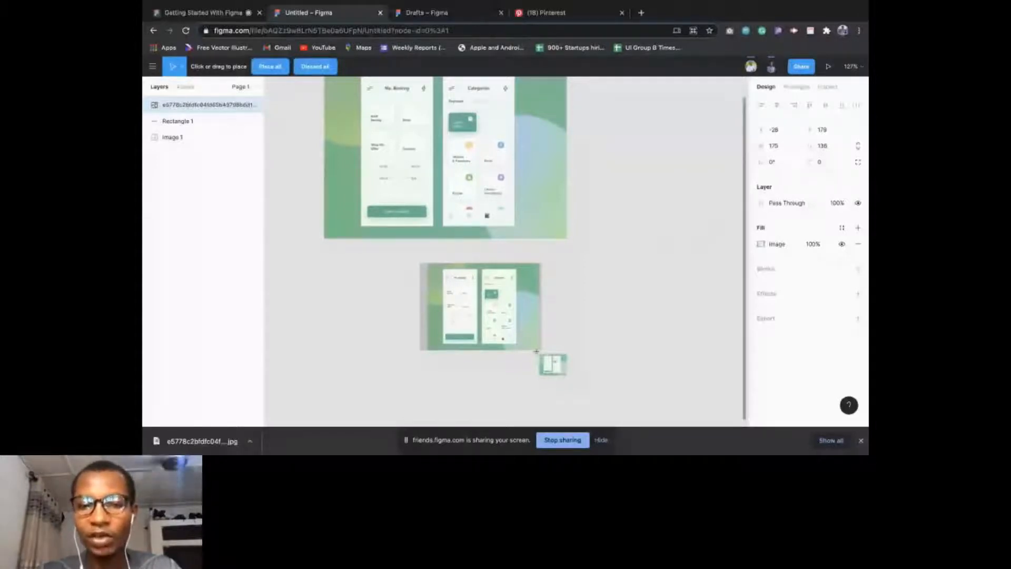
- Delete the placed JPG and the grey rectangle below the reference image
left_click_drag(536, 351, 695, 335)
key("Delete")
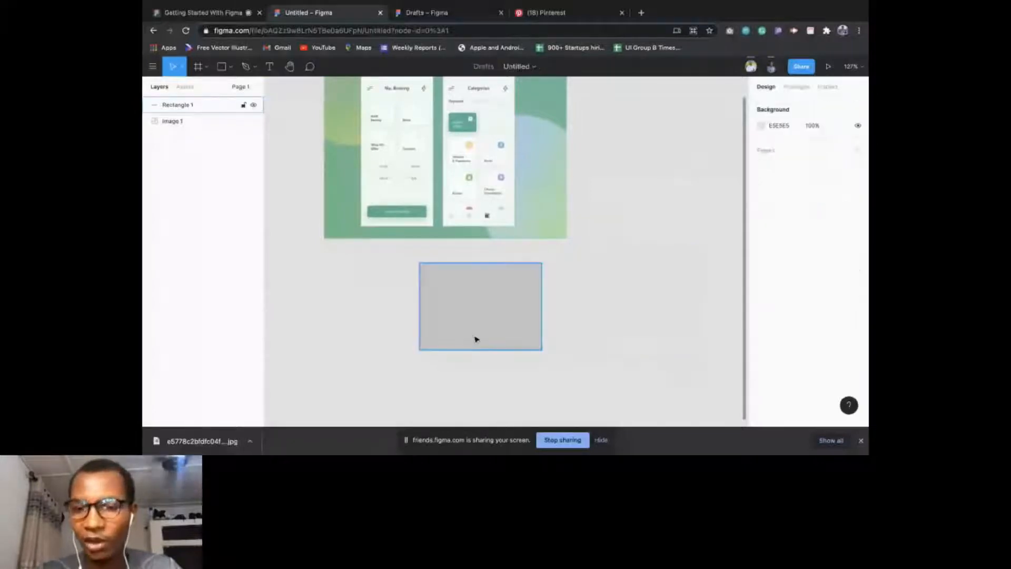
left_click(476, 339)
key("Delete")
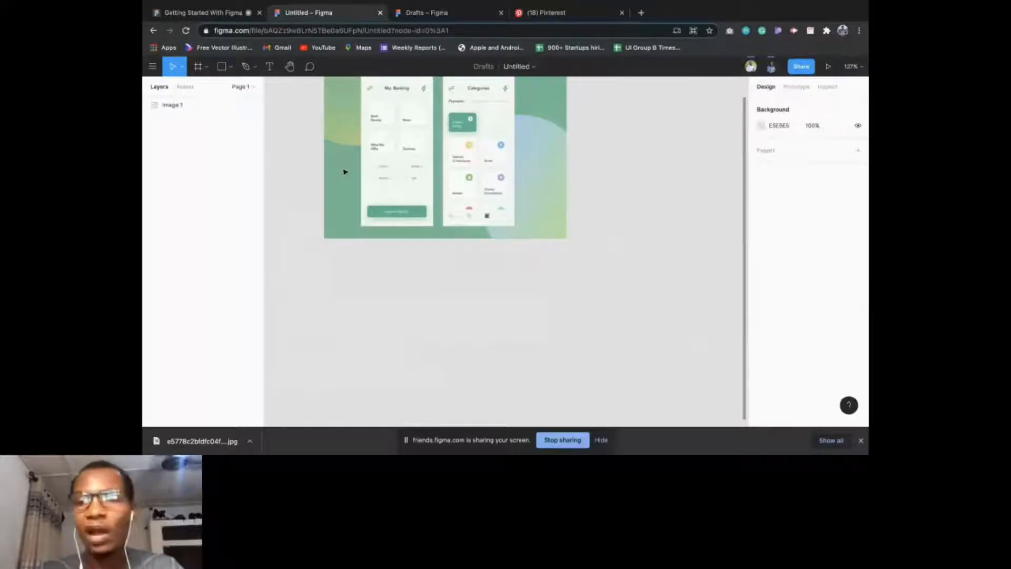
- Create a phone frame from the iPhone 11 Pro / X preset
scroll(436, 160, "up", 3)
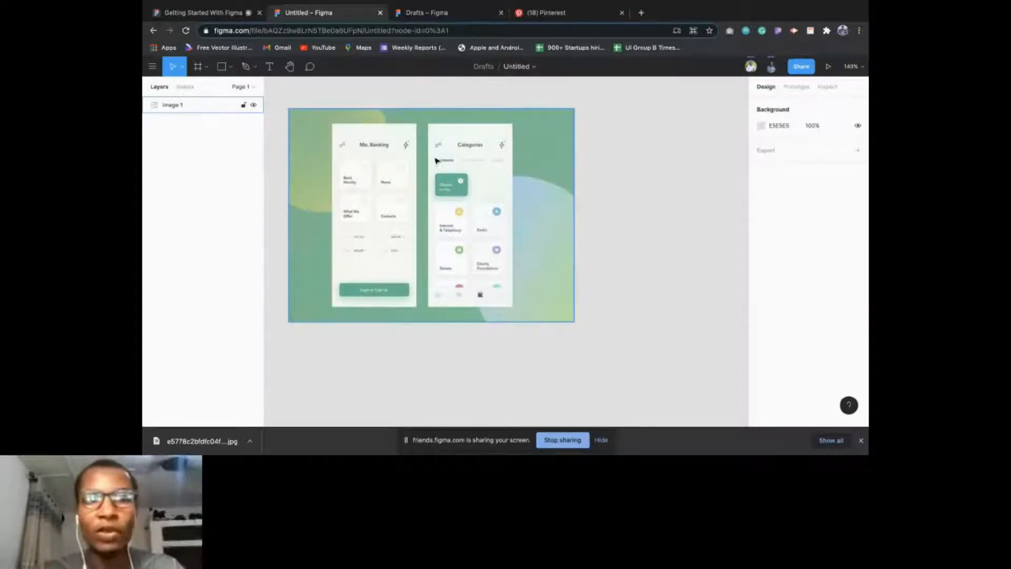
left_click(199, 72)
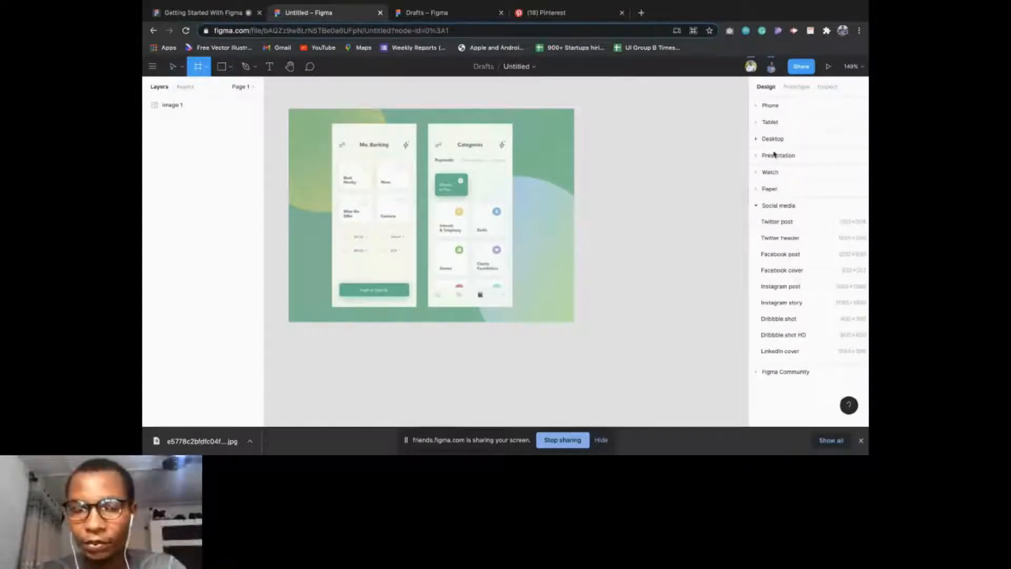
left_click(756, 207)
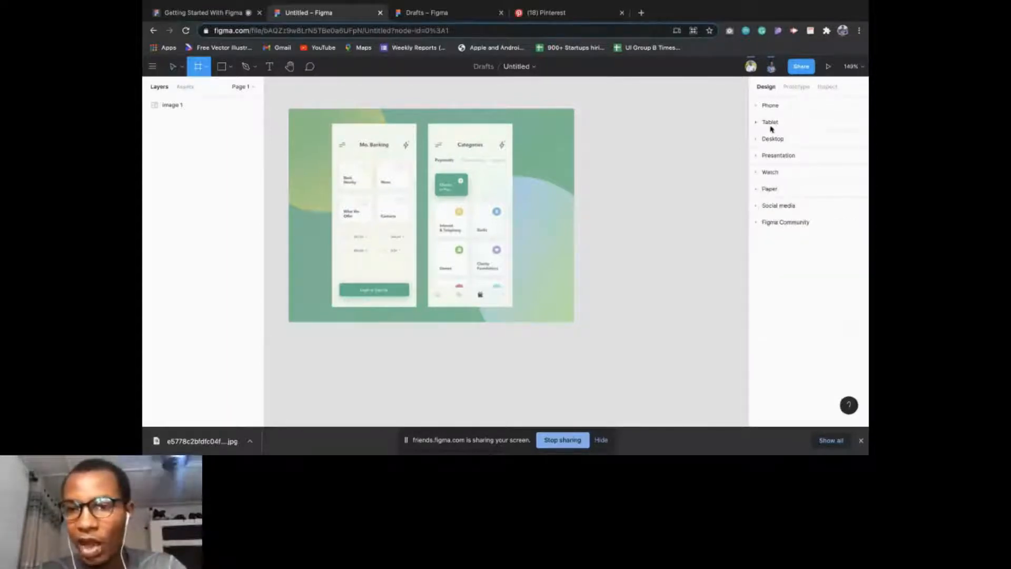
left_click(755, 106)
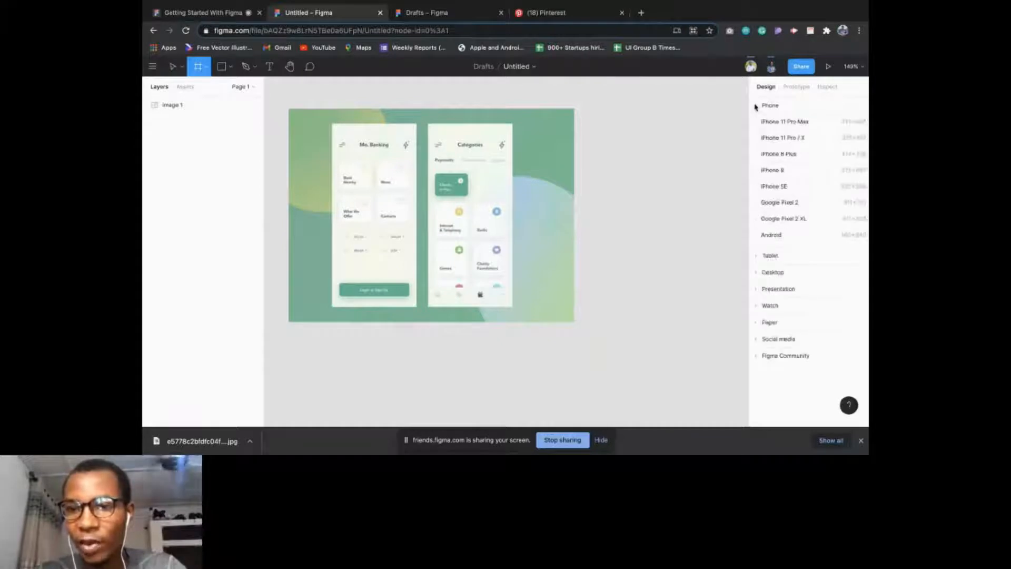
left_click(795, 138)
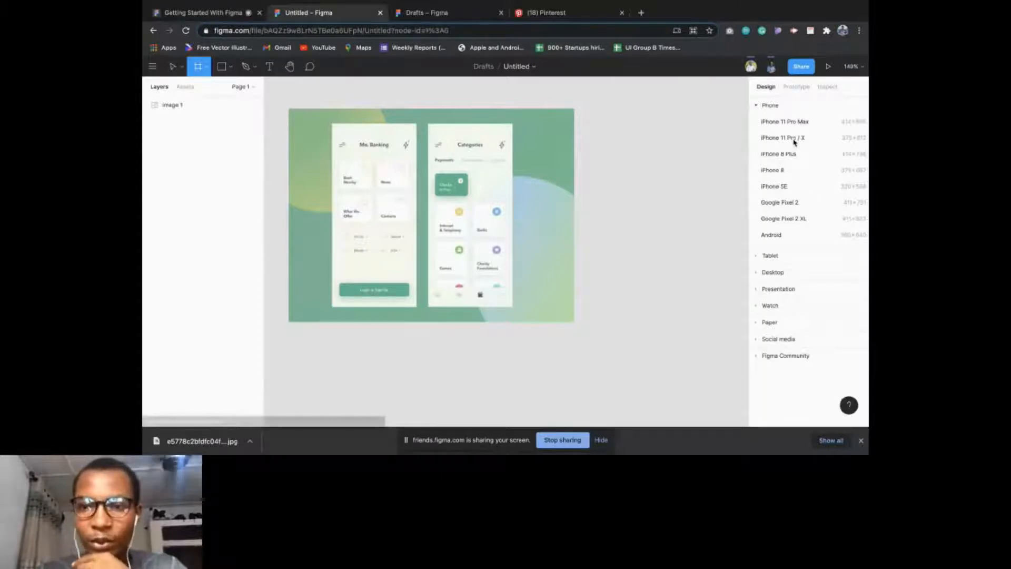
left_click(795, 140)
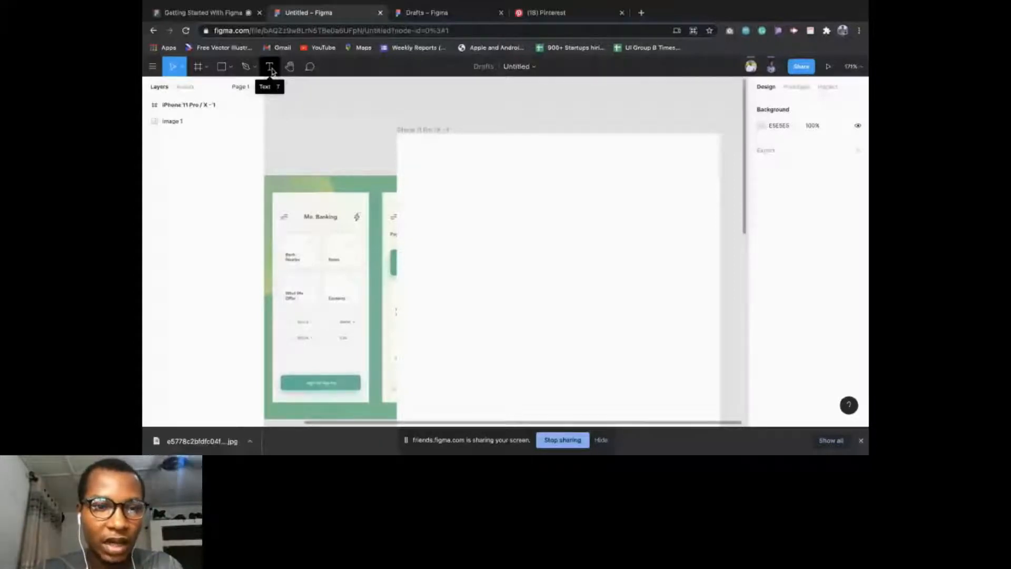
- Add the text "Mo. Banking" near the top of the phone frame and centre it horizontally
left_click(230, 67)
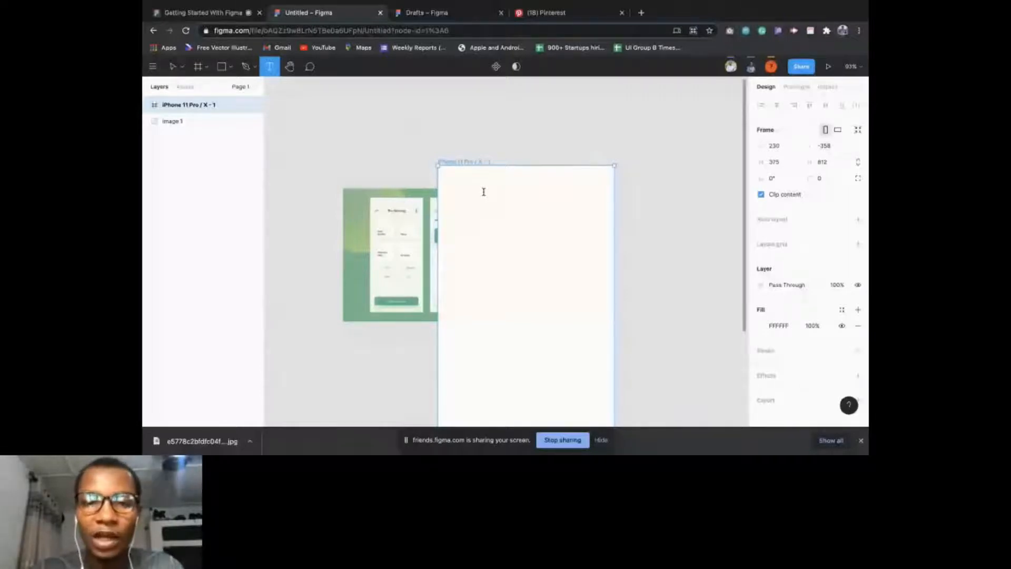
left_click(483, 191)
type("M")
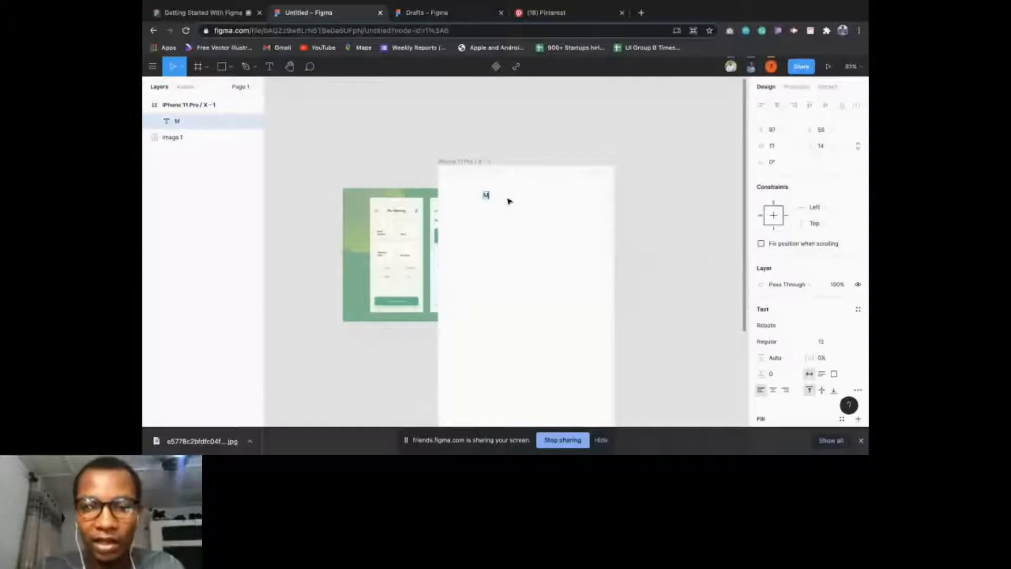
type("o.")
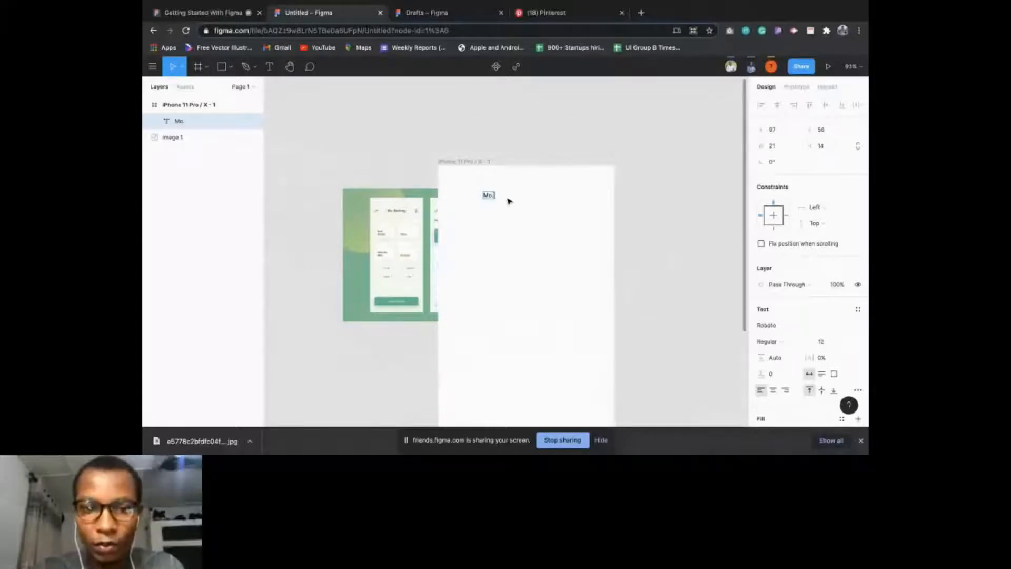
type("Banking")
key("Escape")
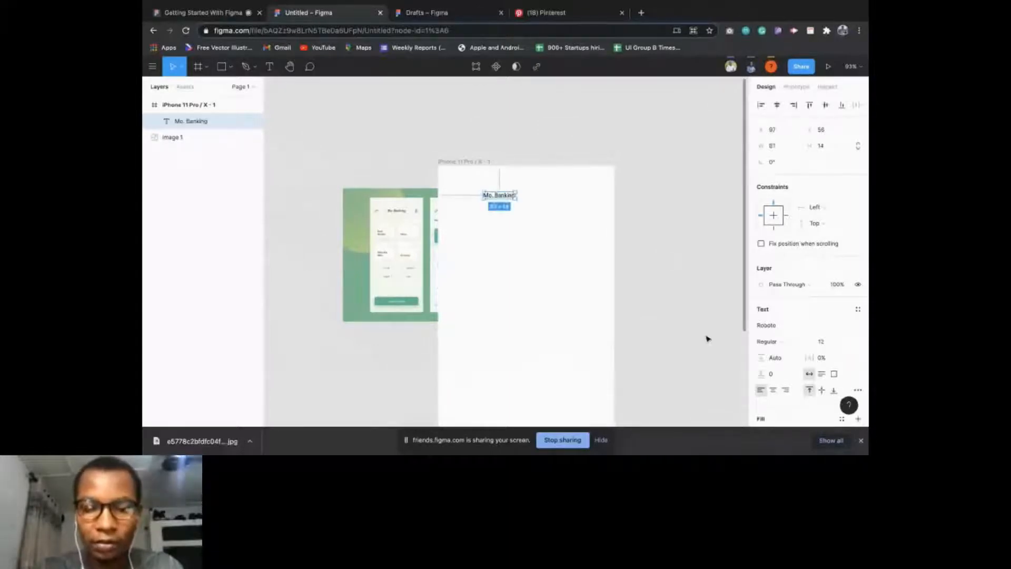
key("alt+h")
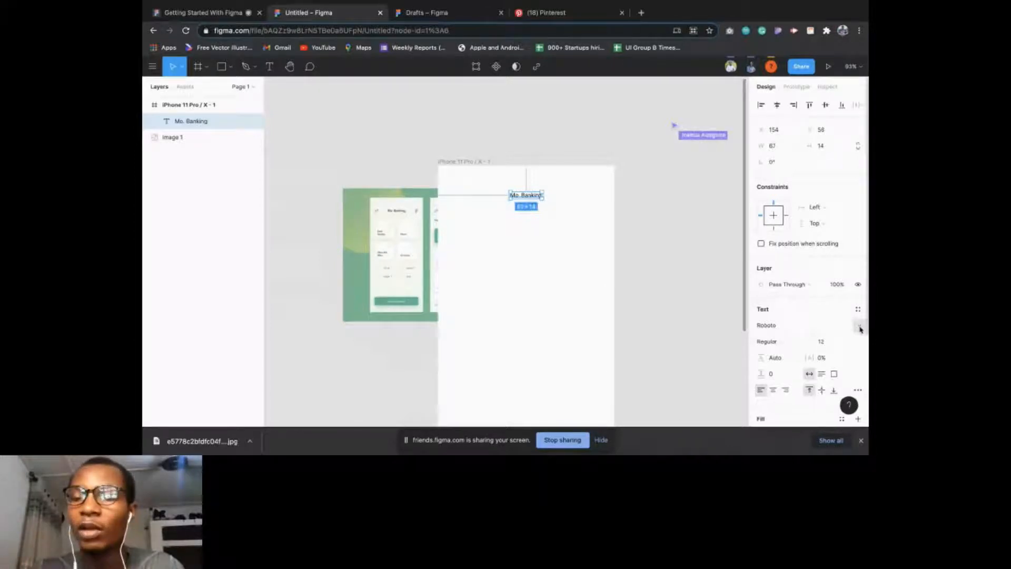
- Set the Mo. Banking text to Avenir Heavy and centre it horizontally in the frame again
left_click(859, 328)
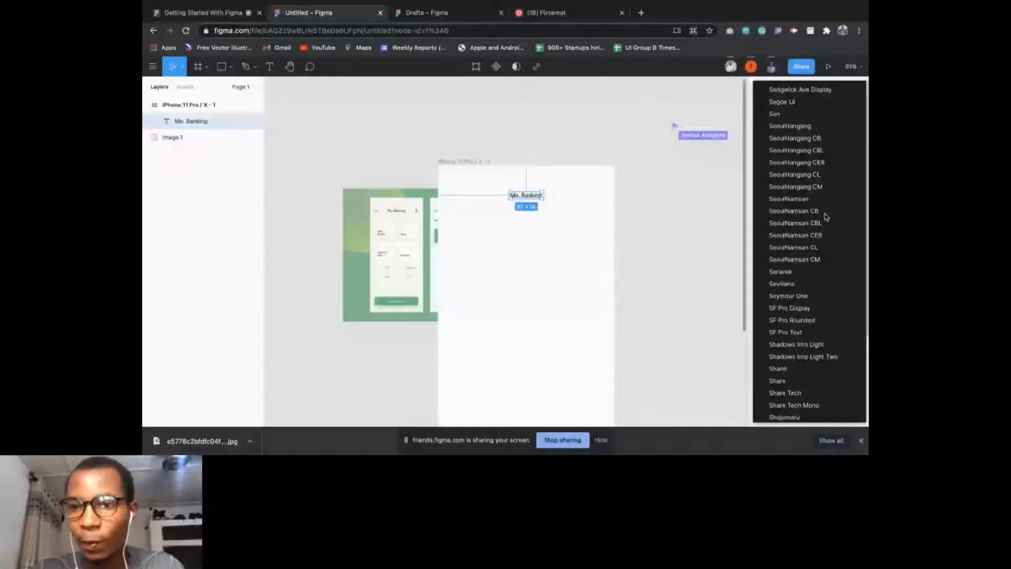
key("Escape")
left_click(789, 327)
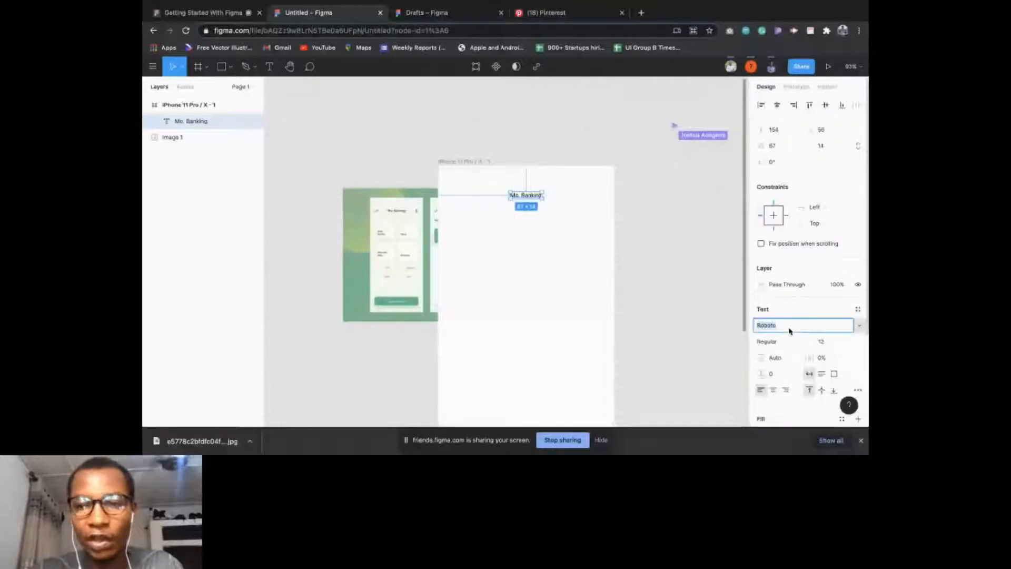
type("Avenir")
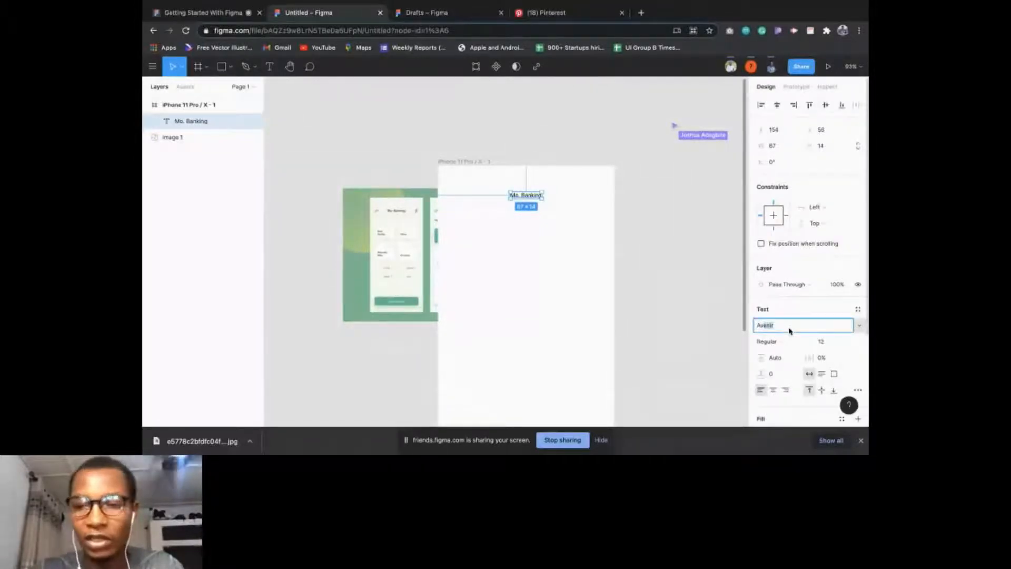
left_click(788, 341)
left_click(789, 383)
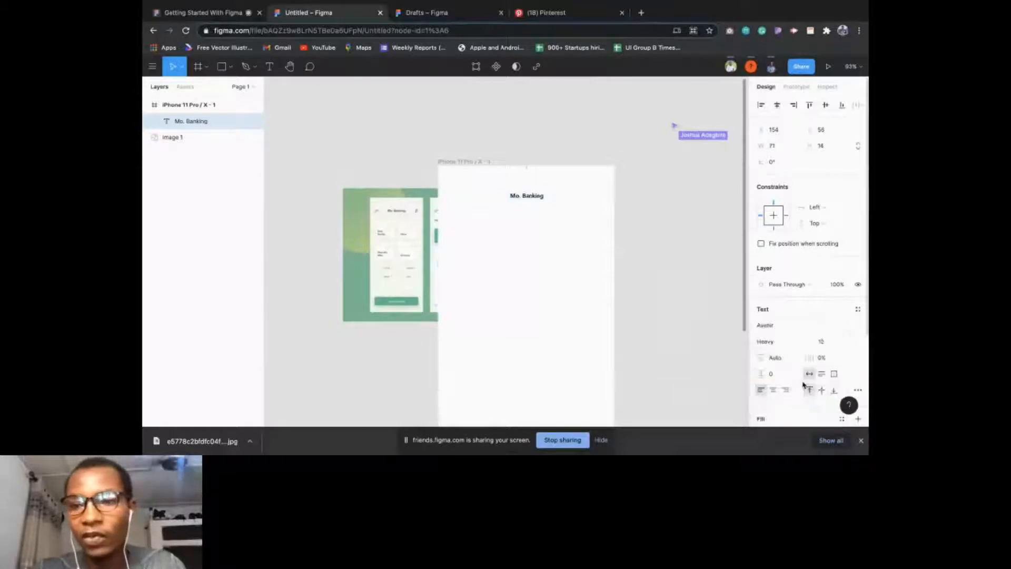
left_click(776, 105)
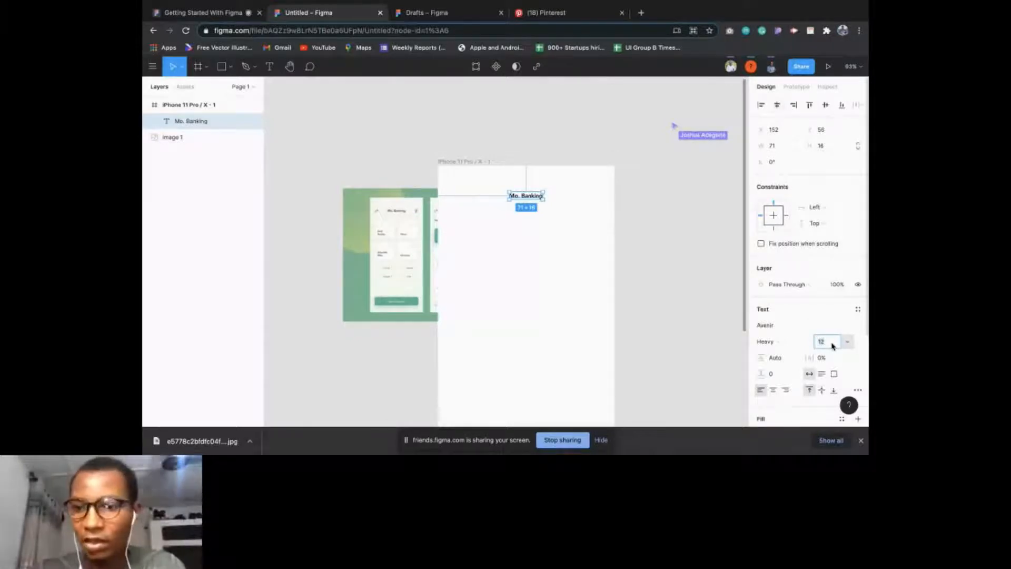
- Set the Mo. Banking text size to 16 and recentre it horizontally in the frame
left_click(832, 342)
type("16")
key("Return")
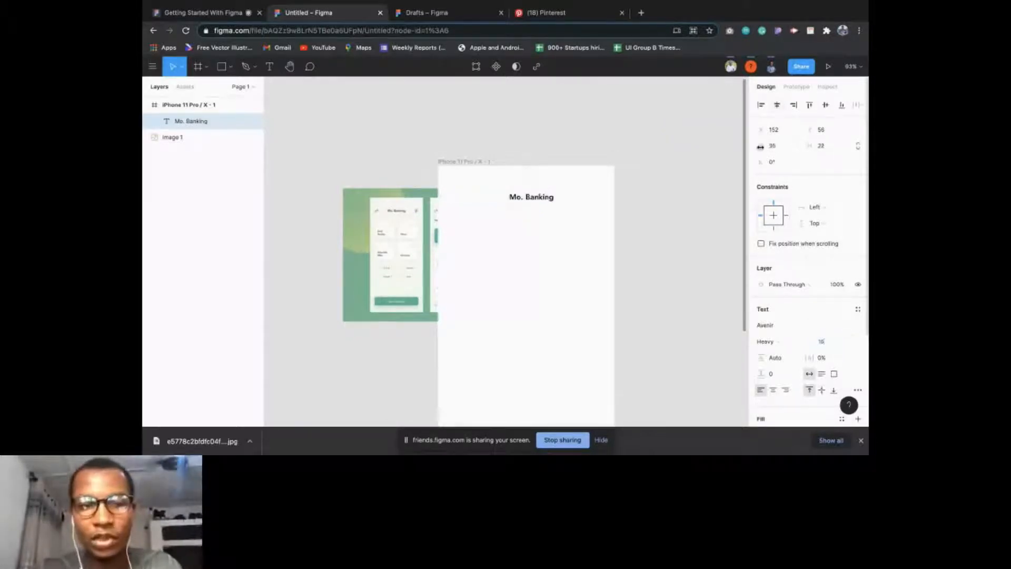
left_click(776, 105)
left_click(530, 191)
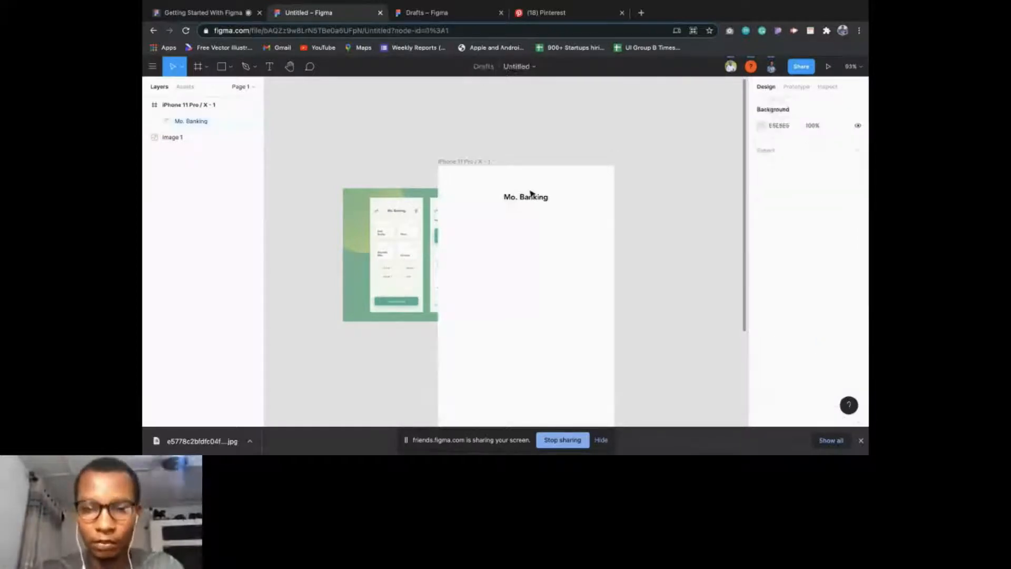
left_click(531, 193)
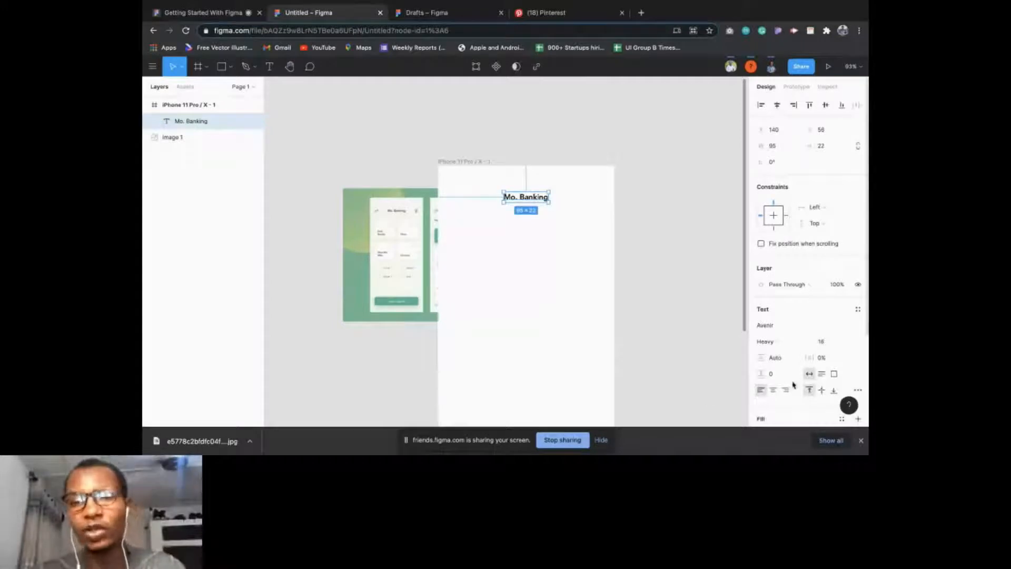
- Check the local fonts section of the account settings and return to the Untitled file
scroll(794, 384, "down", 1)
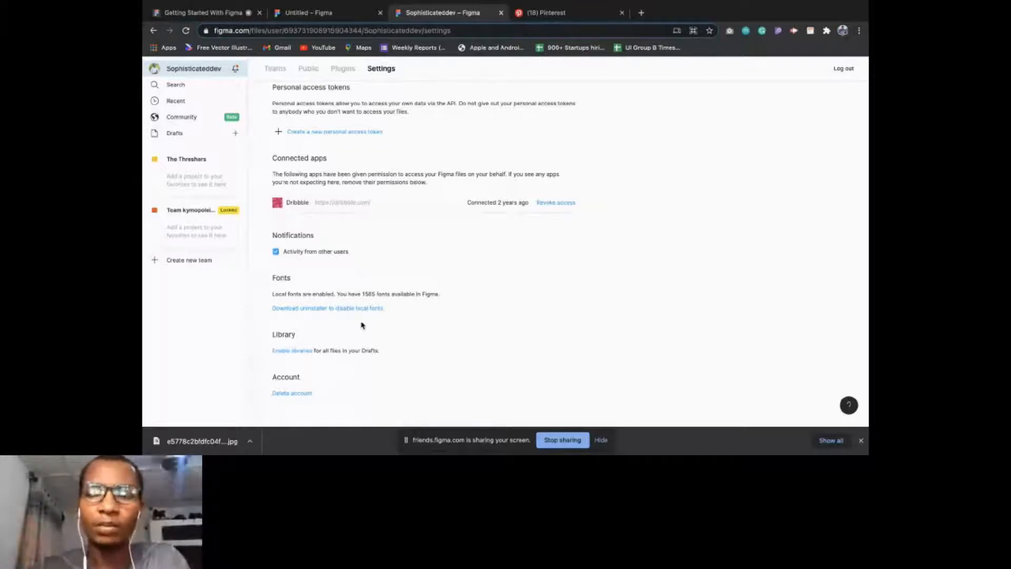
key("ctrl+shift+Tab")
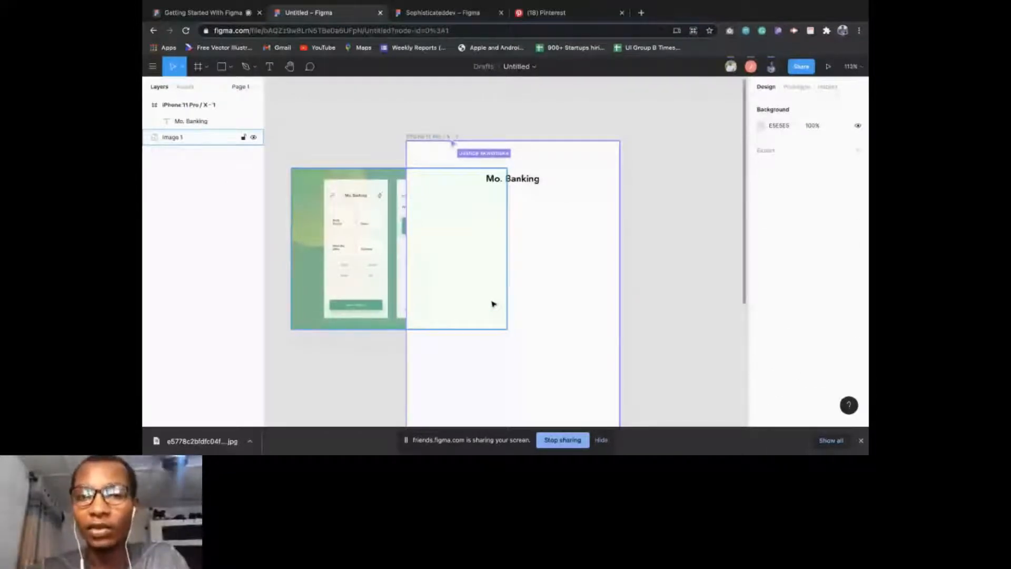
right_click(493, 304)
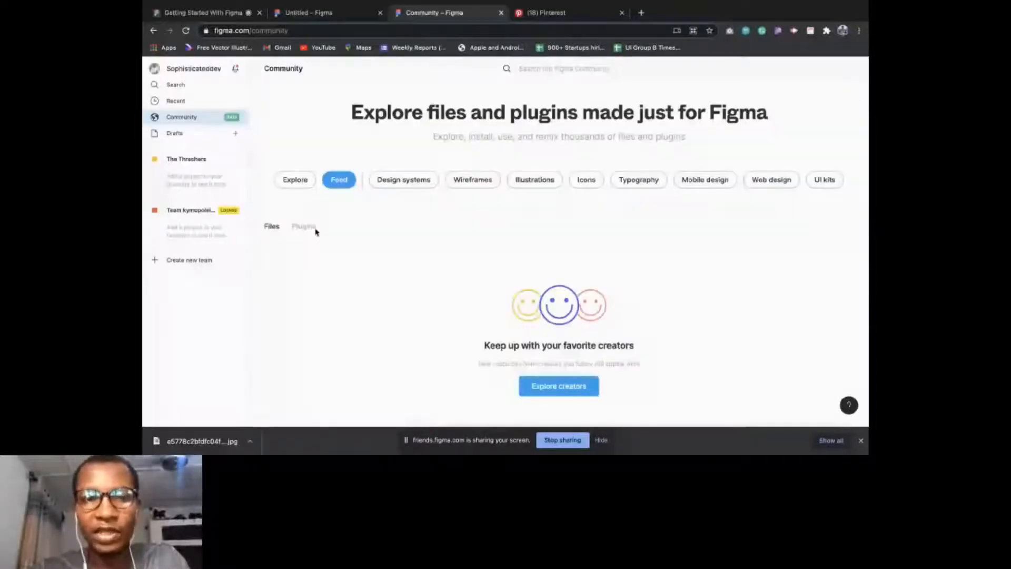
- Browse the plugins listed in the Figma Community
left_click(302, 228)
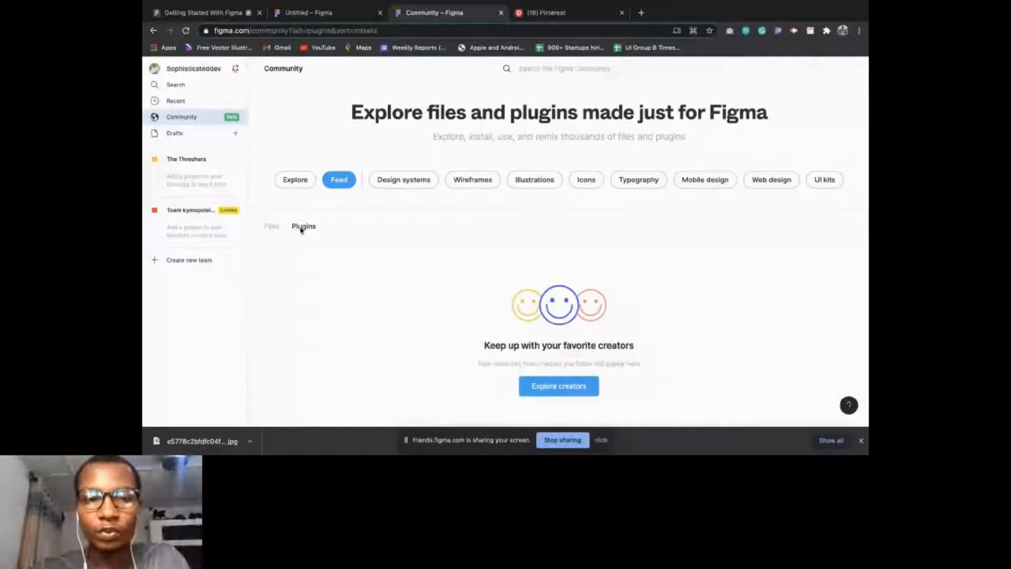
scroll(506, 332, "down", 5)
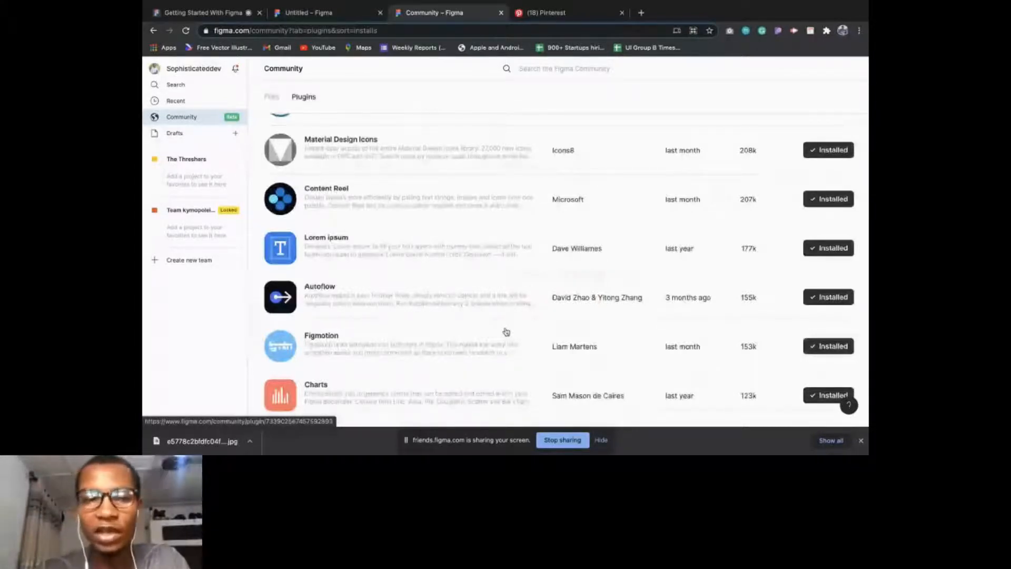
scroll(402, 244, "up", 3)
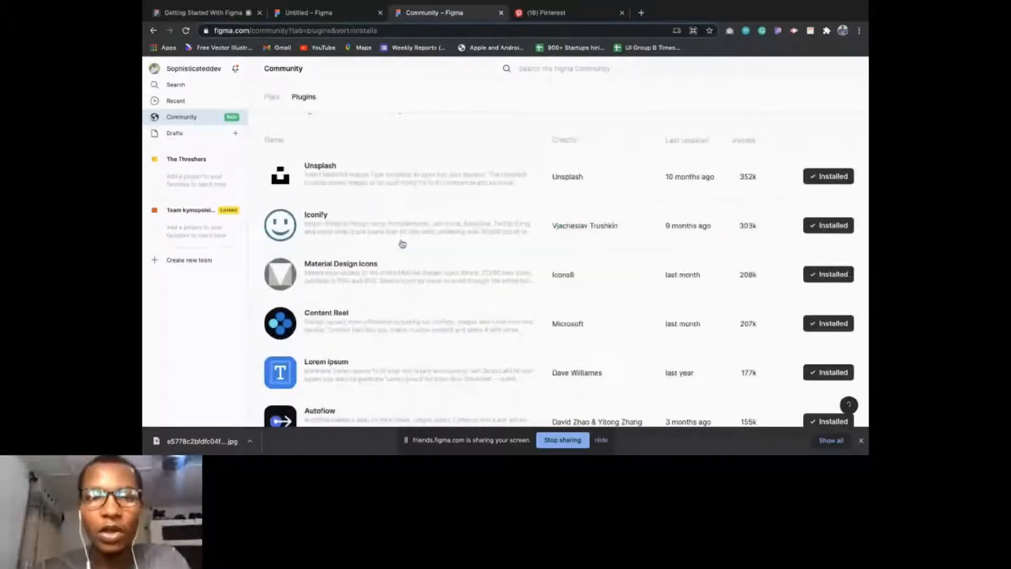
scroll(402, 242, "up", 5)
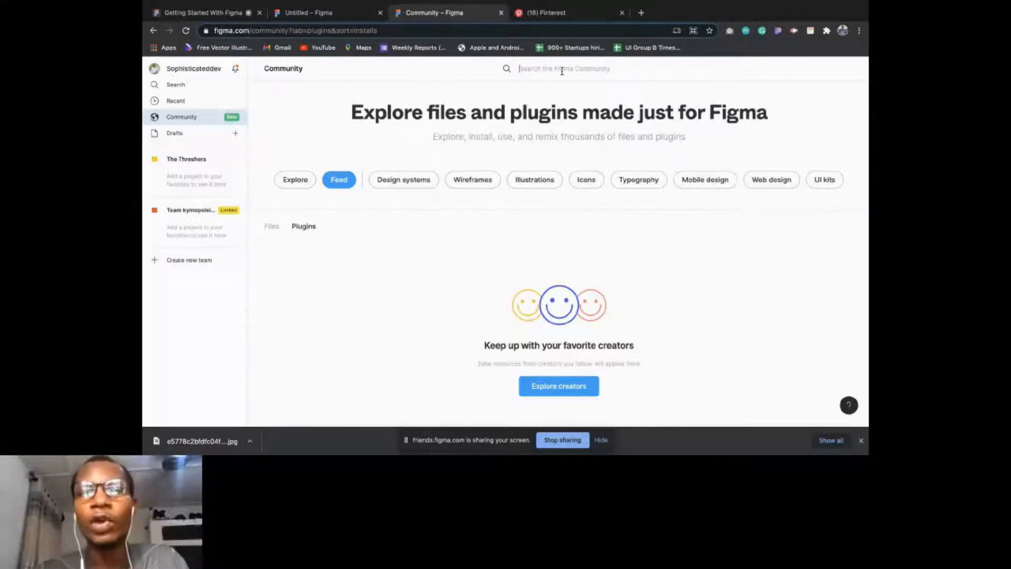
- Back in the Untitled file, name the phone frame Home and rename the Mo. Banking text layer Header
key("ctrl+shift+Tab")
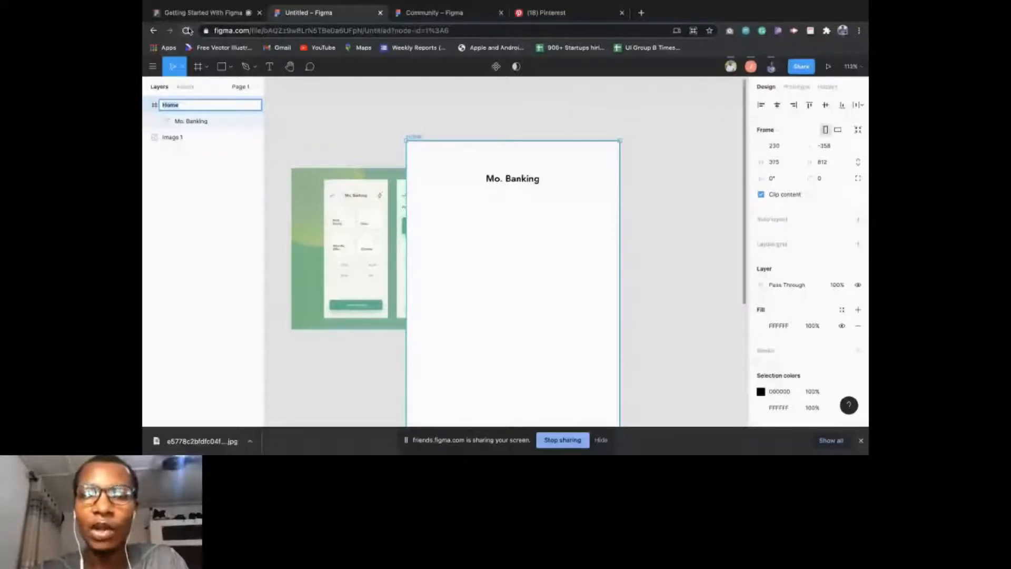
left_click(369, 119)
left_click(498, 183)
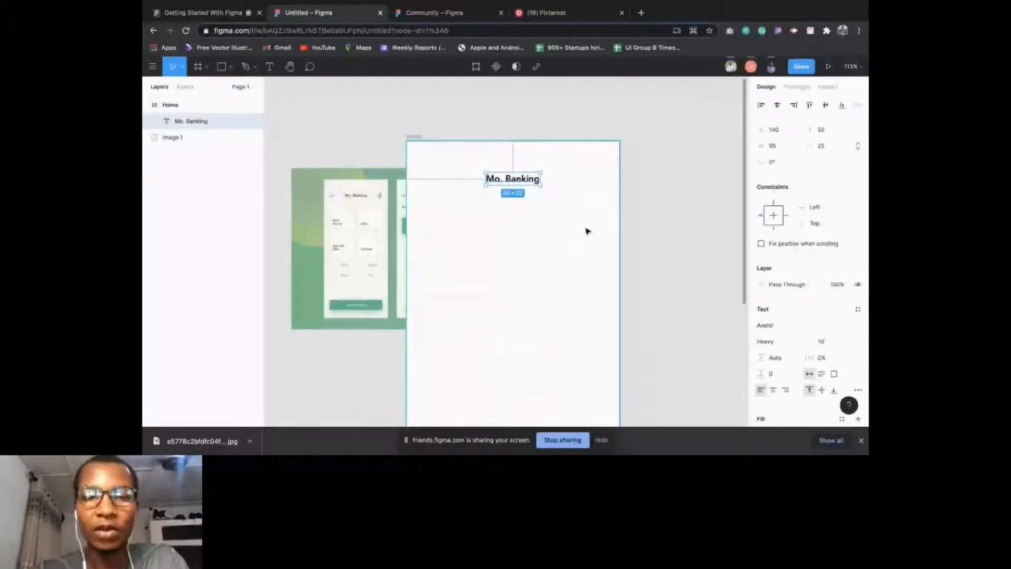
key("ctrl+r")
type("Hea")
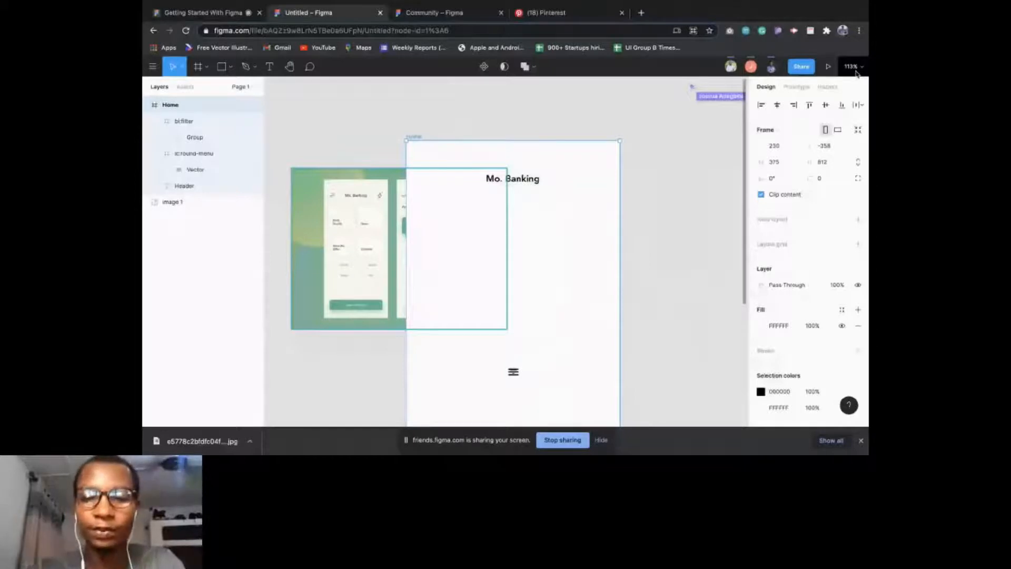
- Place the filter icon right of the Mo. Banking title and the menu icon left of it, each with a gap of 95
left_click_drag(514, 372, 584, 198)
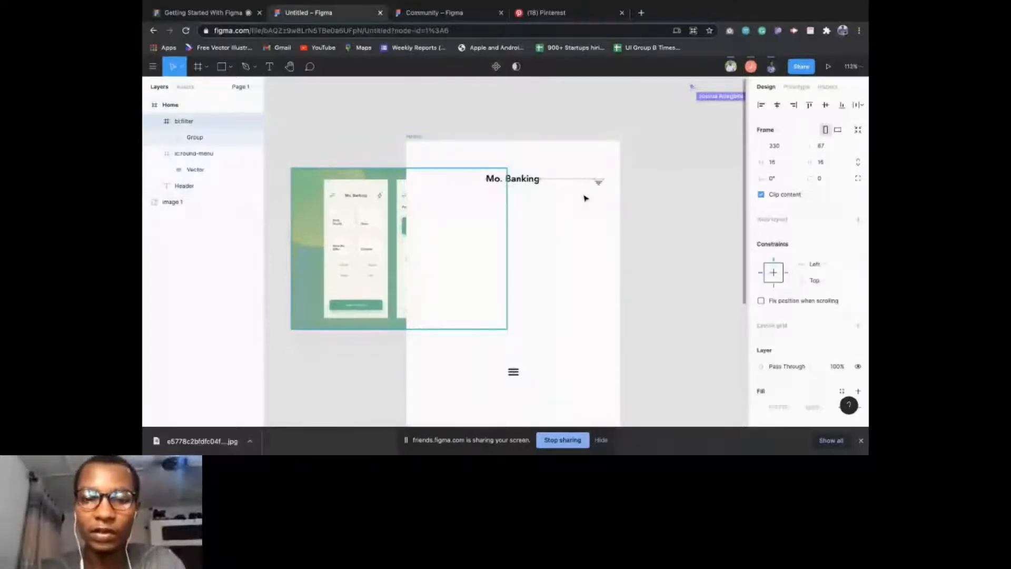
left_click_drag(513, 372, 430, 181)
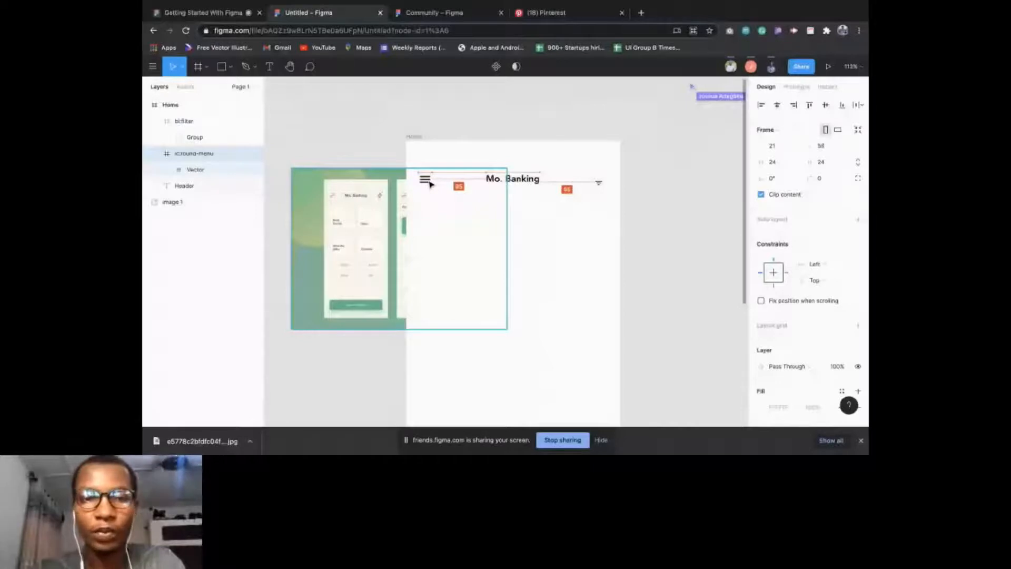
- Select the Mo. Banking title and both icons and examine their shared position, constraint, text and colour properties
key("super+a")
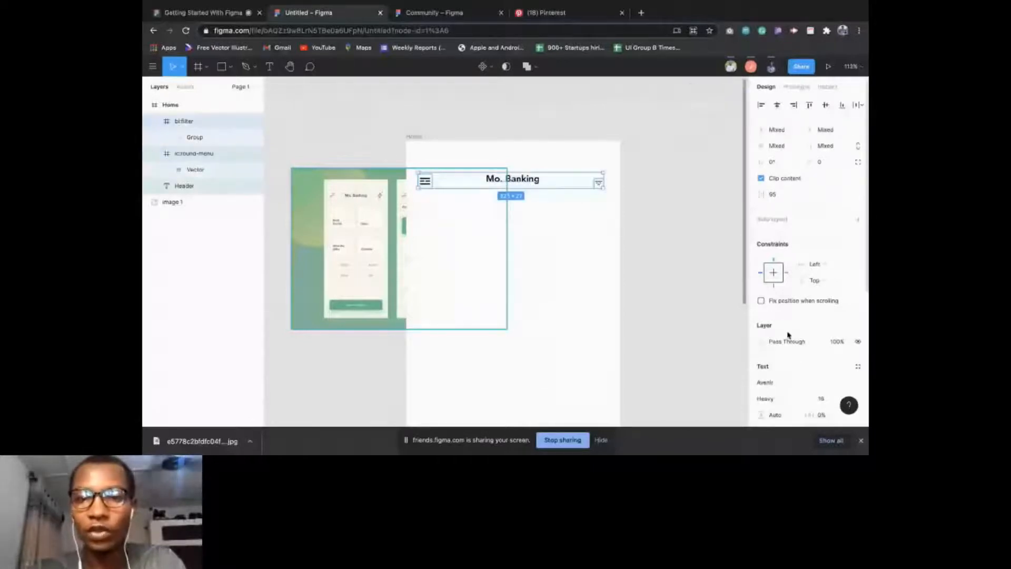
scroll(787, 335, "down", 4)
scroll(578, 348, "up", 2)
scroll(578, 348, "down", 2)
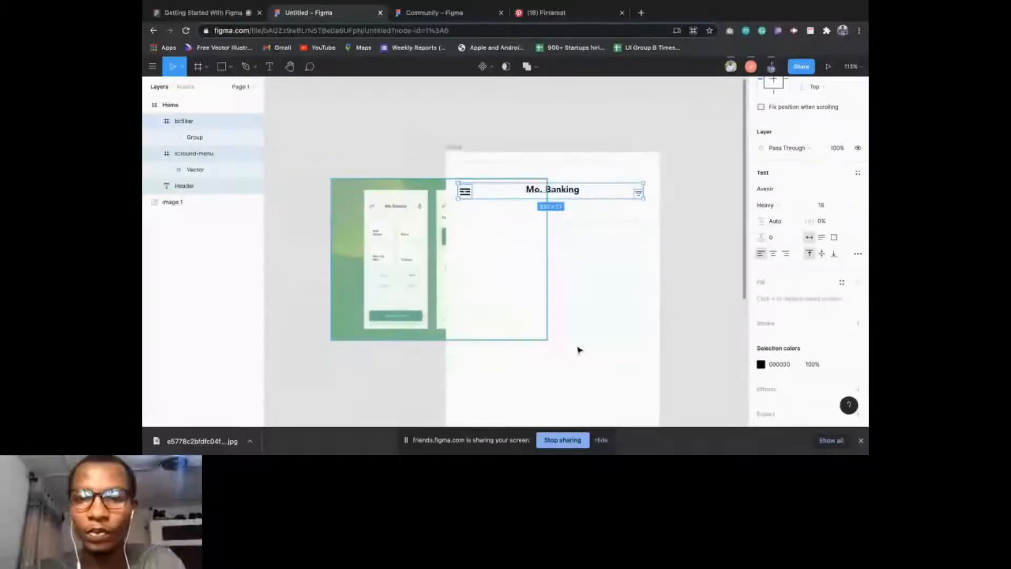
scroll(640, 316, "right", 2)
scroll(812, 214, "up", 8)
scroll(812, 214, "down", 3)
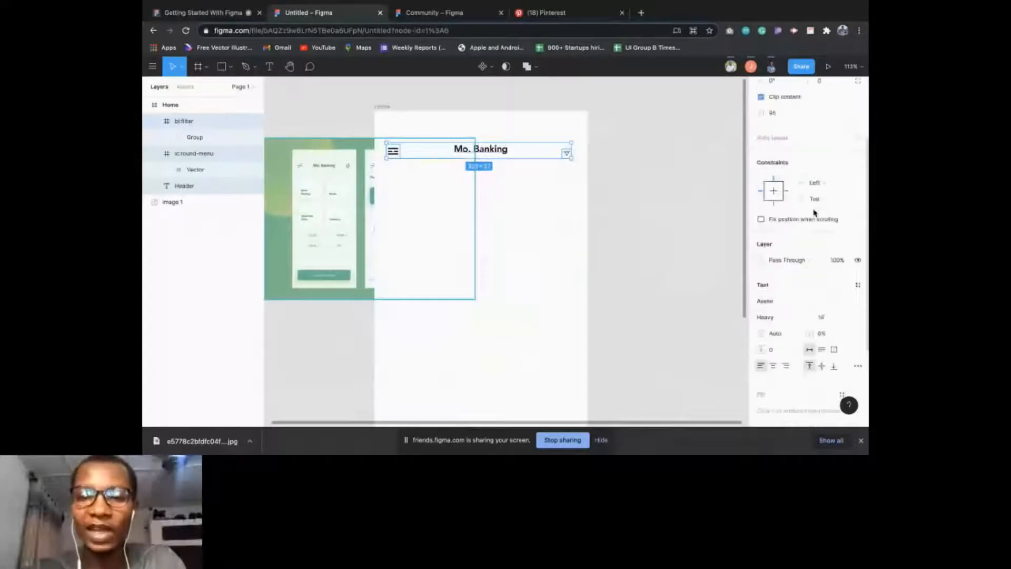
scroll(793, 179, "up", 3)
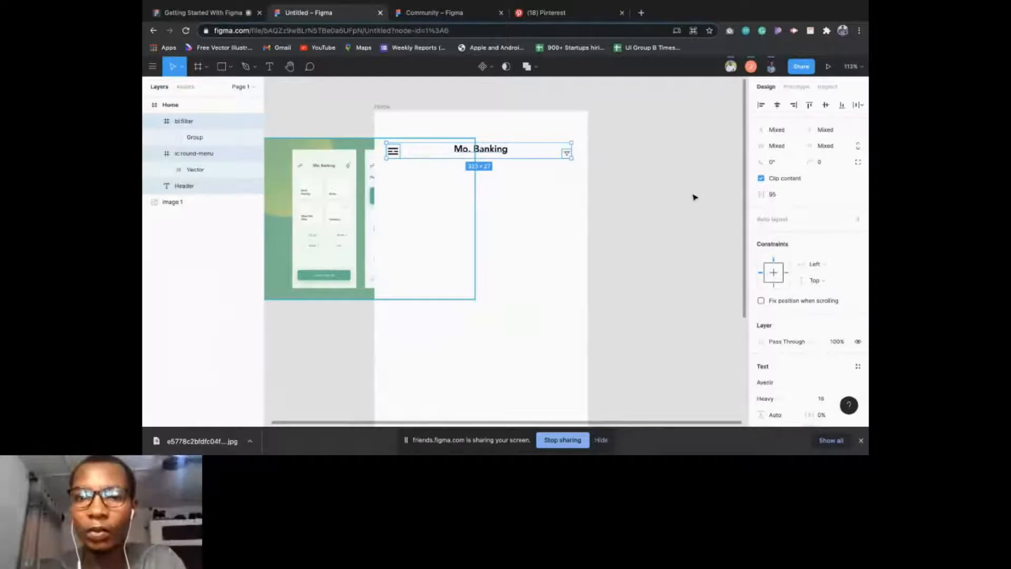
- Move the Home frame clear of the reference image to X 417 and deselect it
left_click(523, 191)
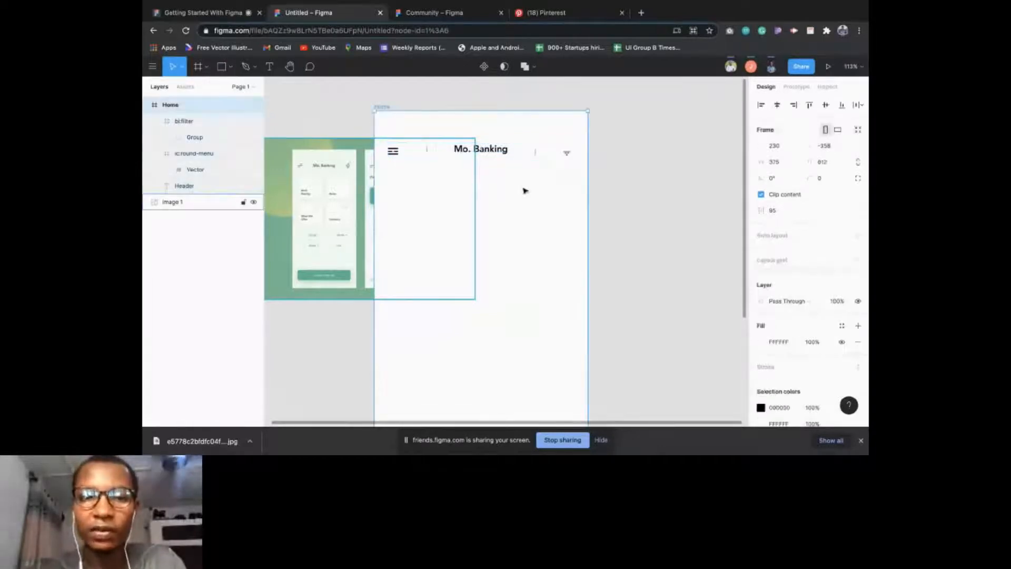
left_click_drag(524, 191, 566, 187)
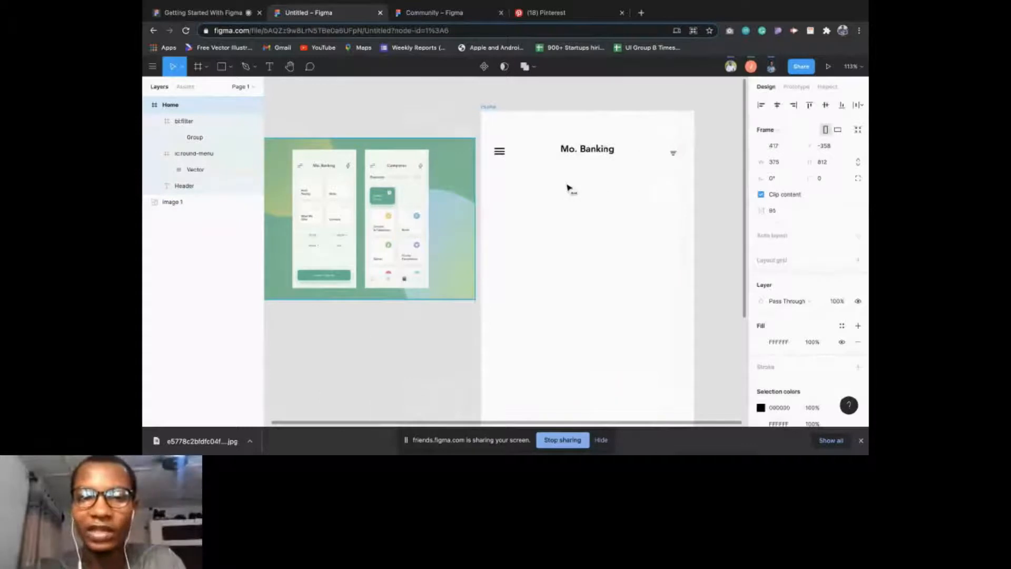
scroll(567, 187, "right", 2)
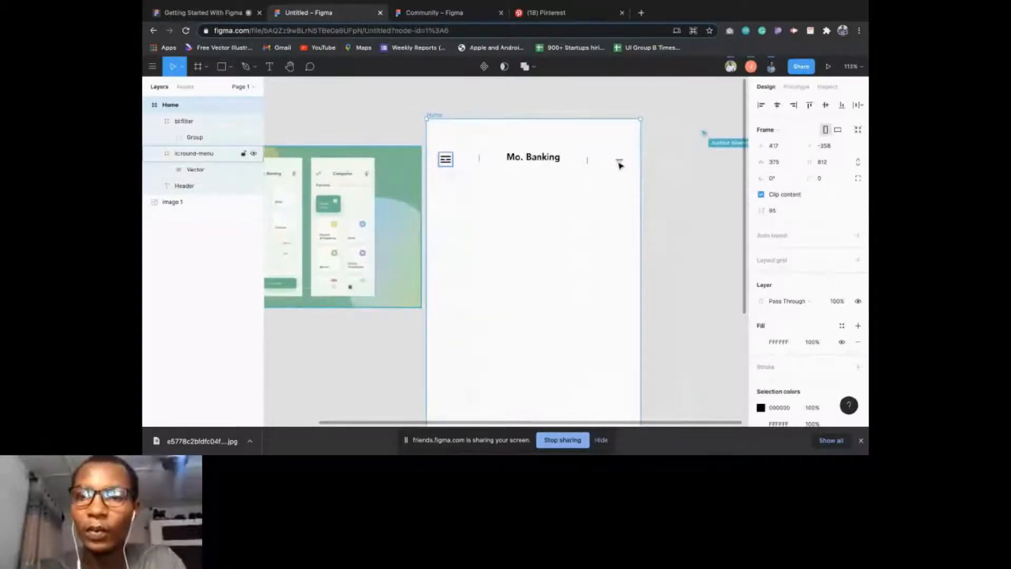
key("Escape")
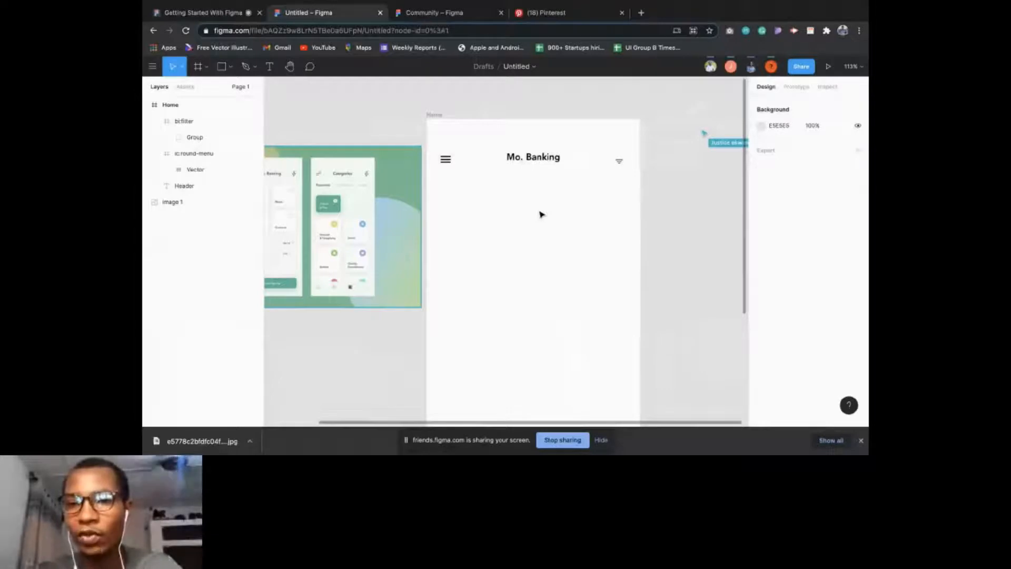
- Select the filter icon in the Home frame and show the canvas rulers
scroll(541, 215, "left", 1)
left_click(640, 153)
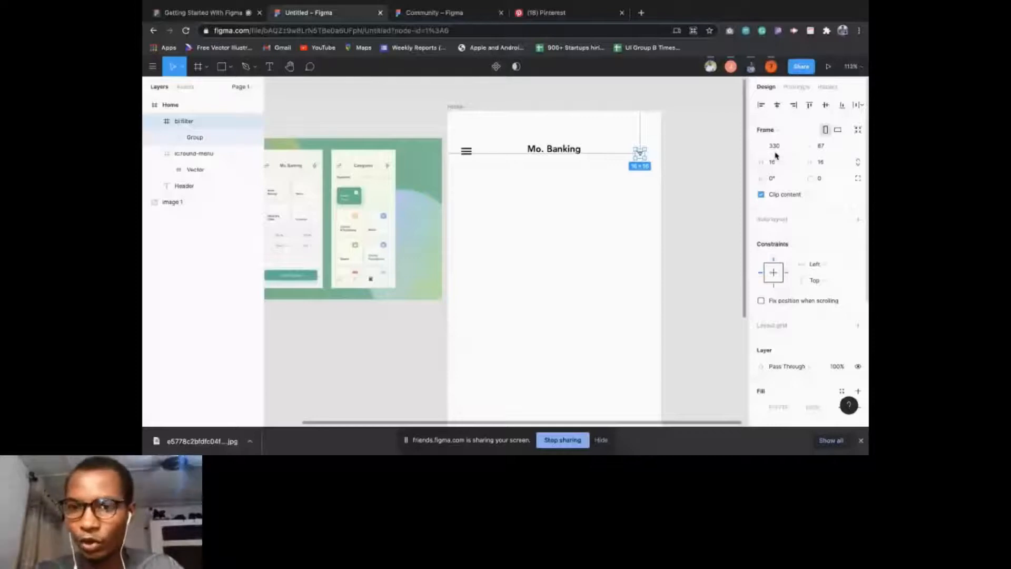
key("shift+r")
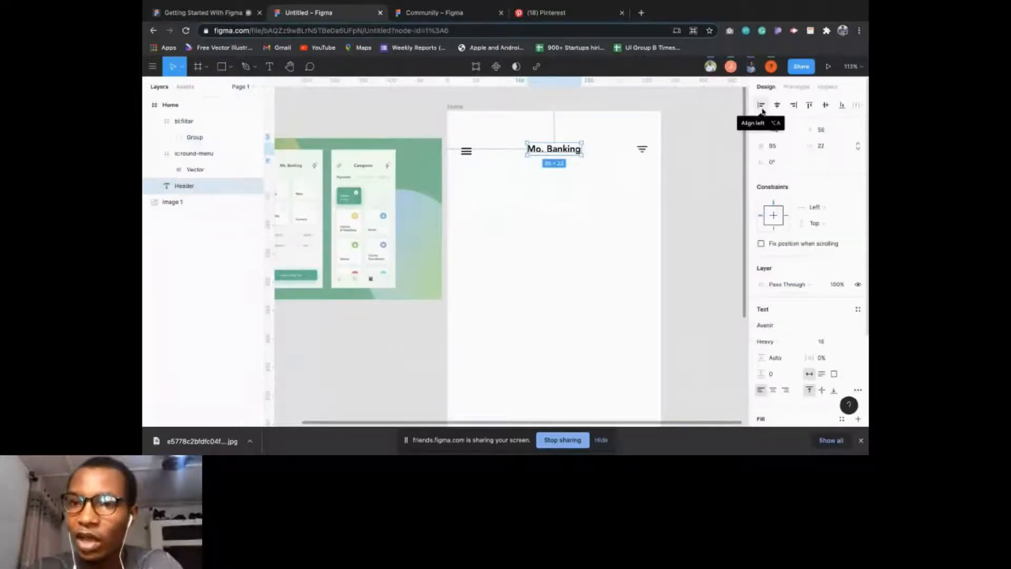
- Align the Mo. Banking title to the Home frame's left edge and return it to the horizontal centre
left_click(762, 107)
scroll(445, 144, "up", 3)
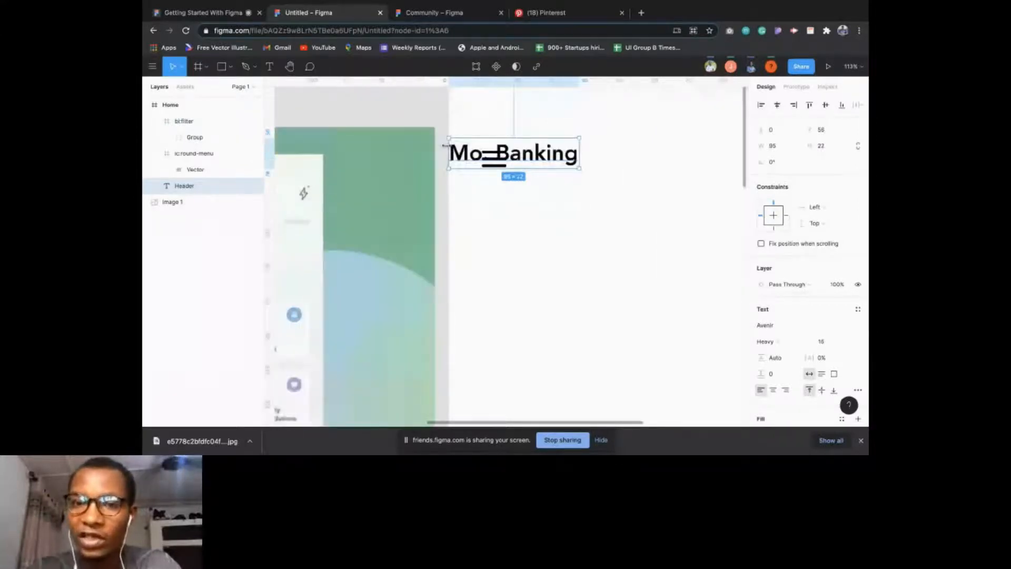
scroll(549, 209, "down", 2)
scroll(550, 209, "right", 2)
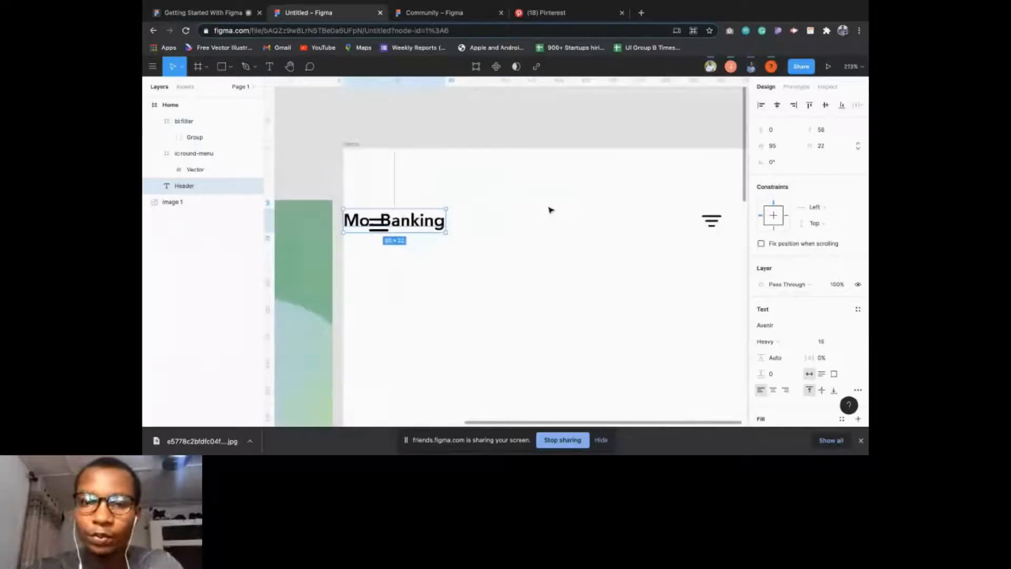
scroll(549, 209, "right", 2)
scroll(549, 210, "down", 1)
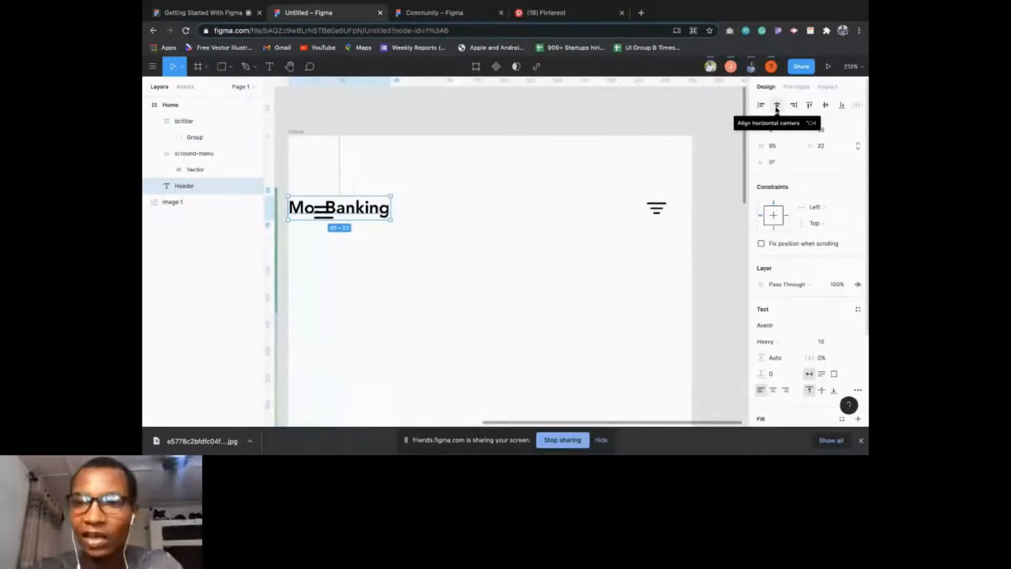
left_click(776, 107)
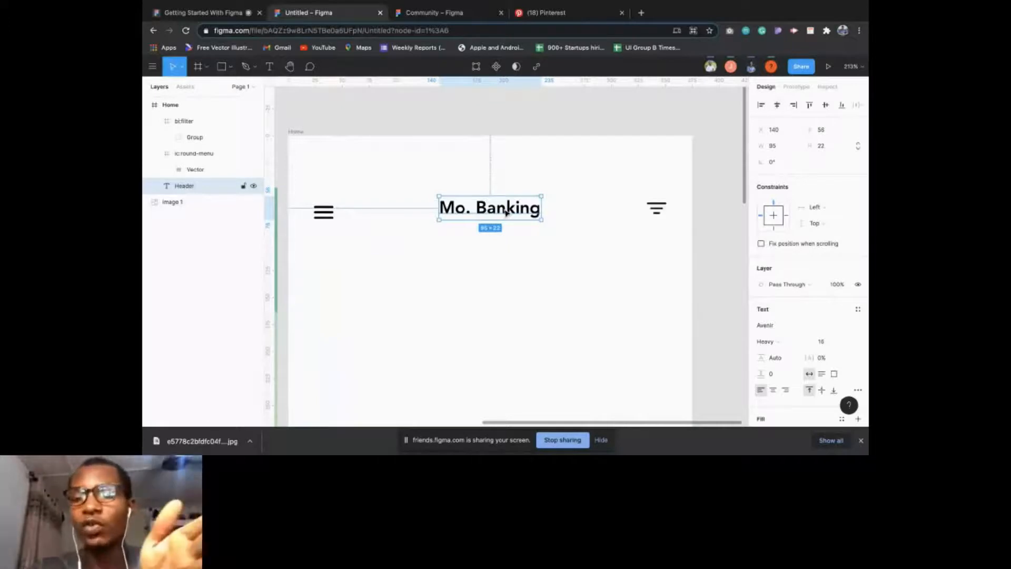
- Try aligning the Mo. Banking title to the Home frame's right edge, top edge and vertical centre
left_click(794, 106)
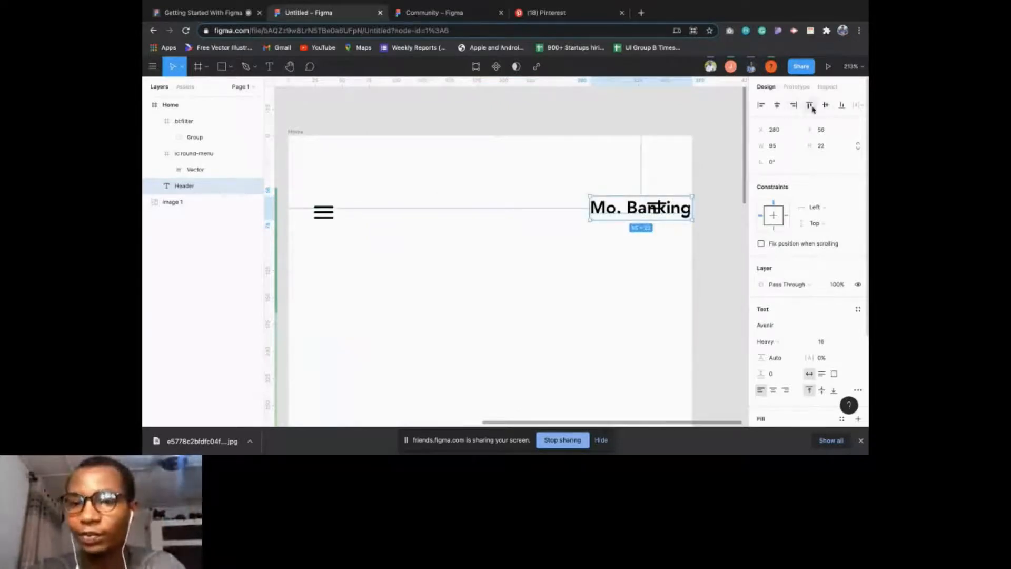
left_click(810, 107)
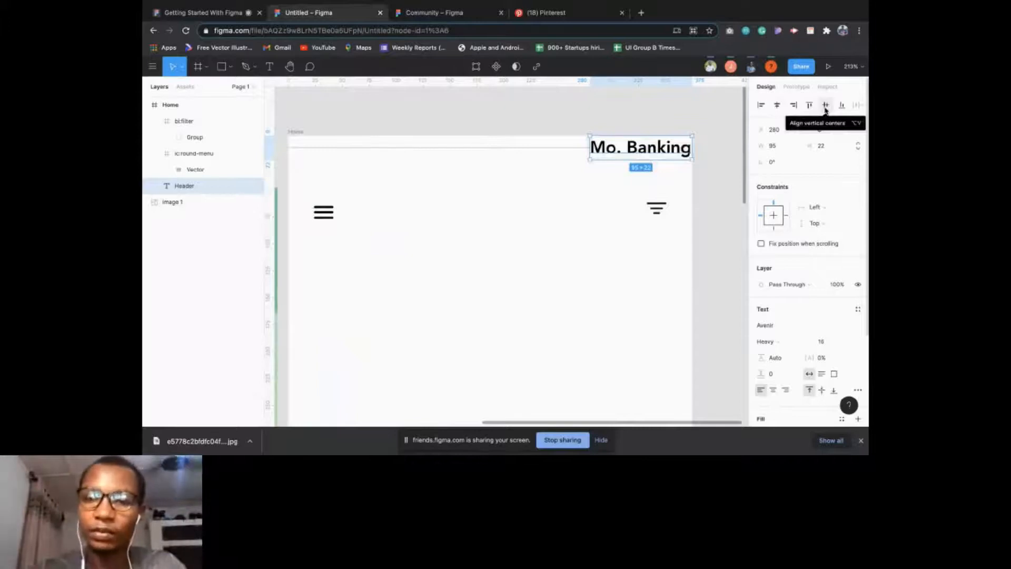
left_click(826, 106)
- Align the Mo. Banking title, menu icon and filter icon on their vertical centres and clear the selection
scroll(507, 251, "down", 5)
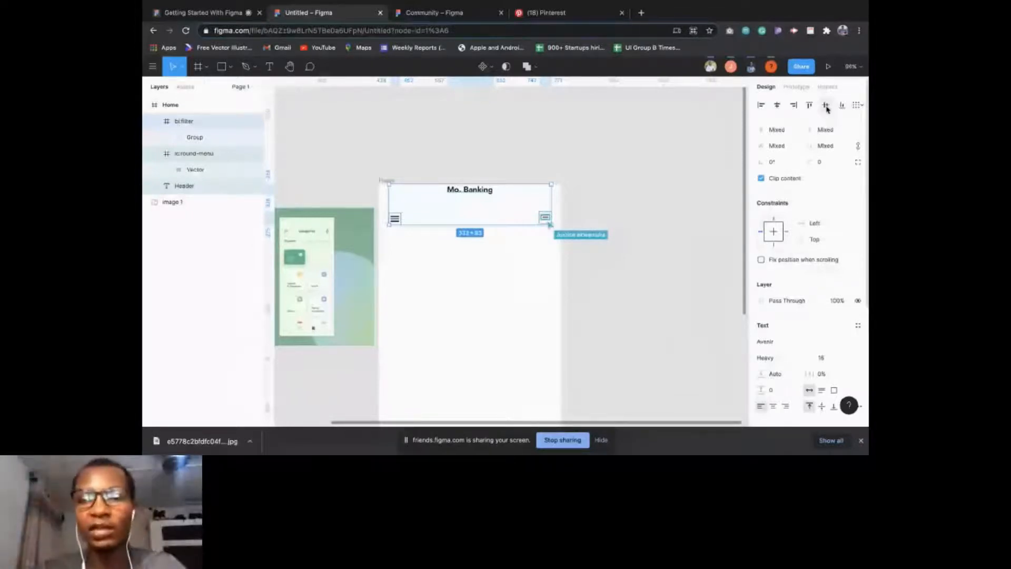
left_click(826, 105)
left_click(566, 210)
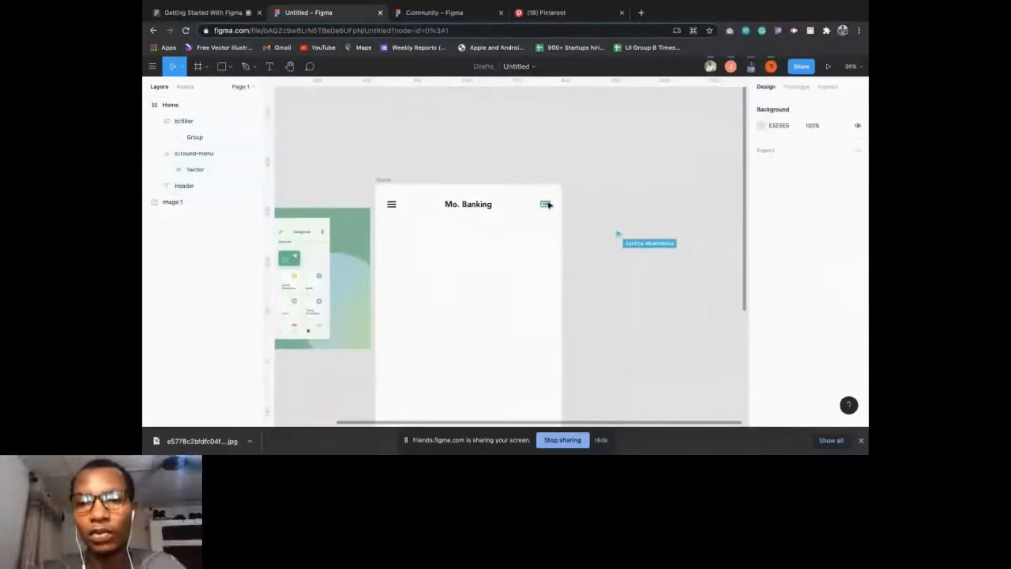
scroll(579, 214, "up", 2)
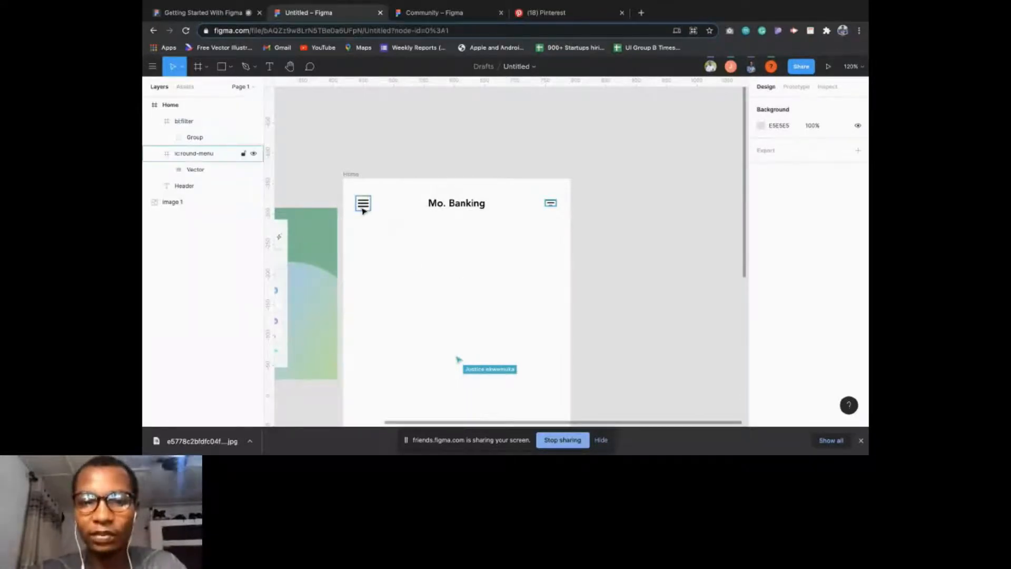
scroll(363, 216, "down", 2)
scroll(362, 216, "left", 4)
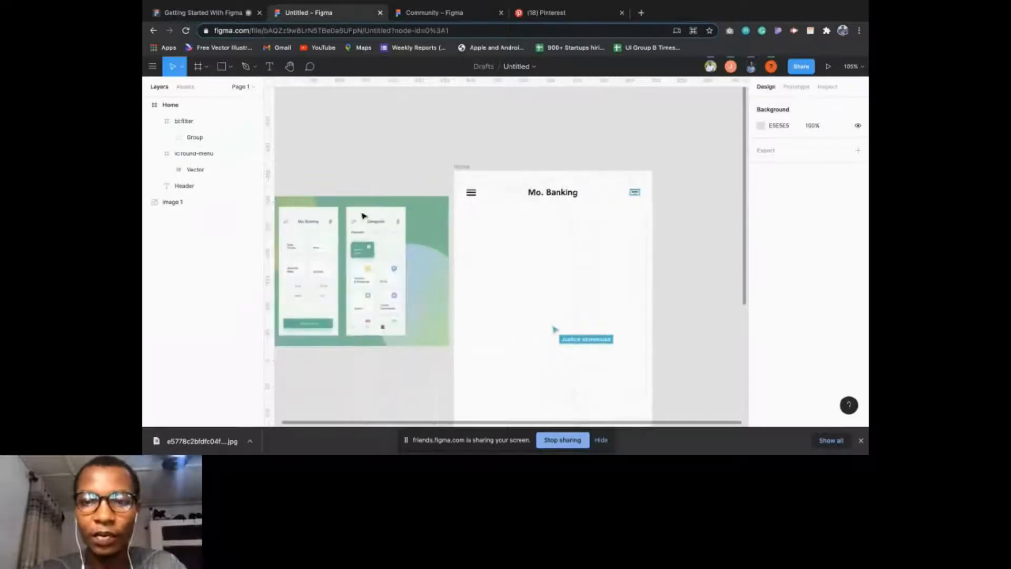
scroll(531, 213, "down", 1)
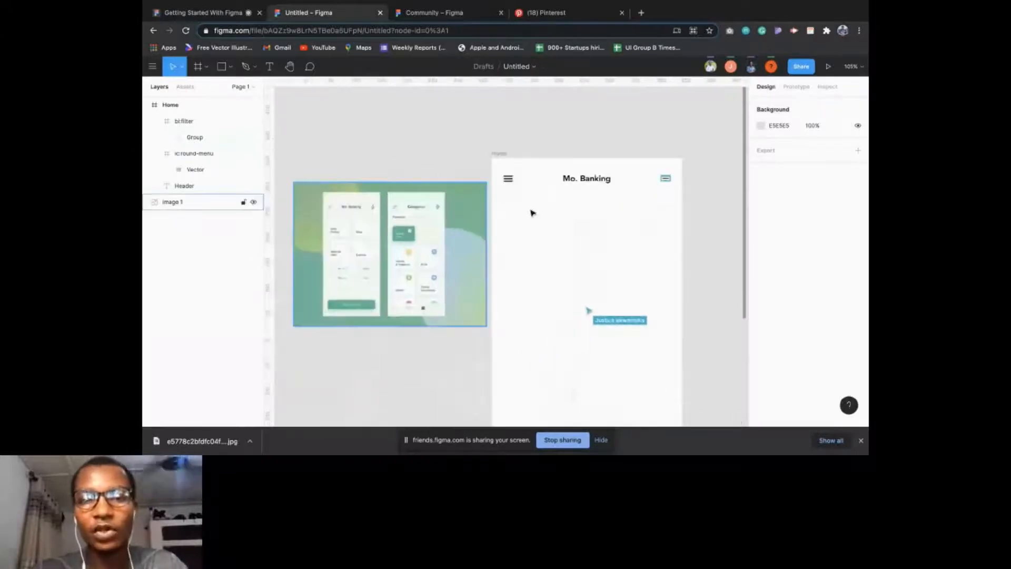
scroll(531, 212, "right", 1)
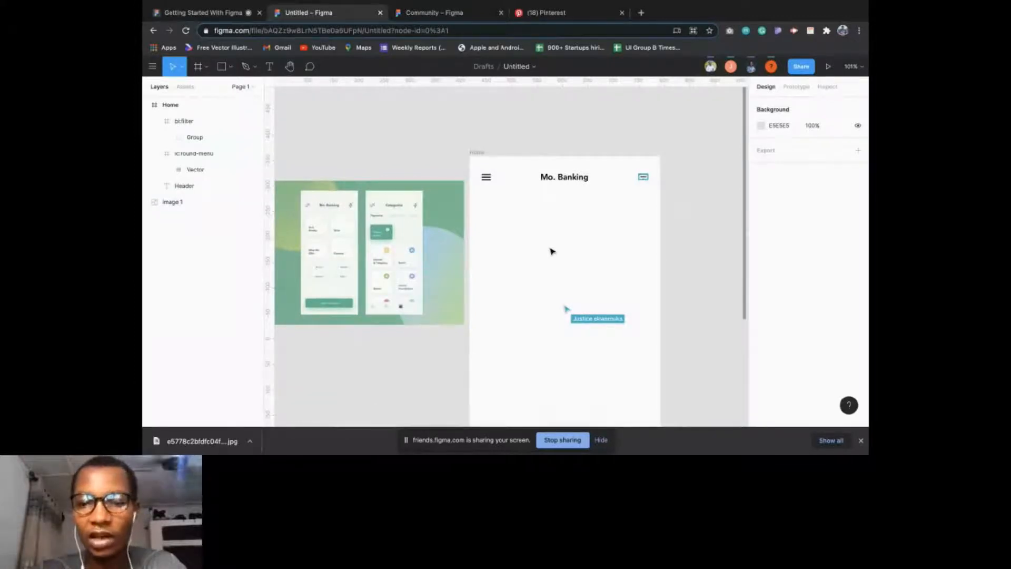
right_click(552, 251)
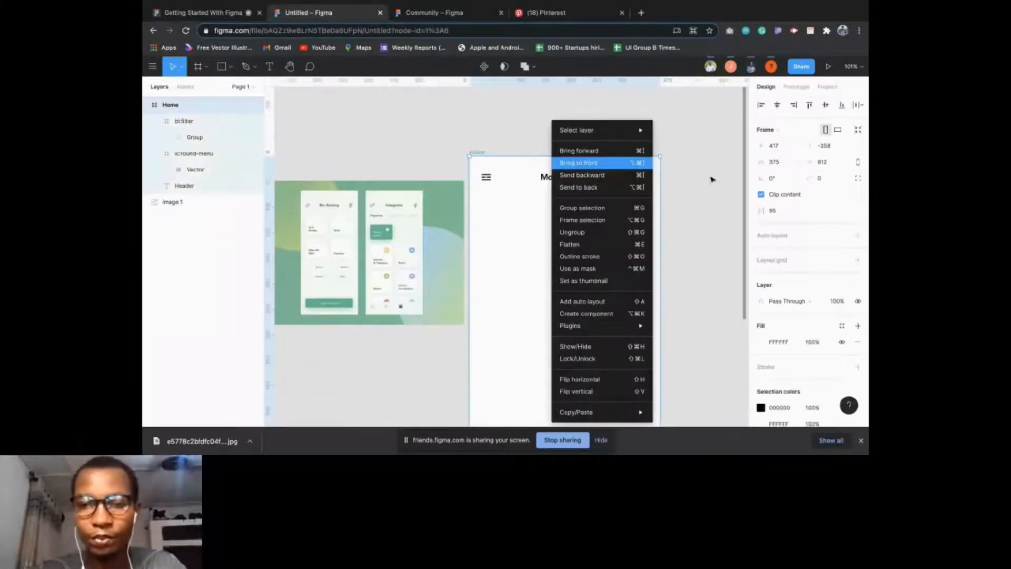
key("Escape")
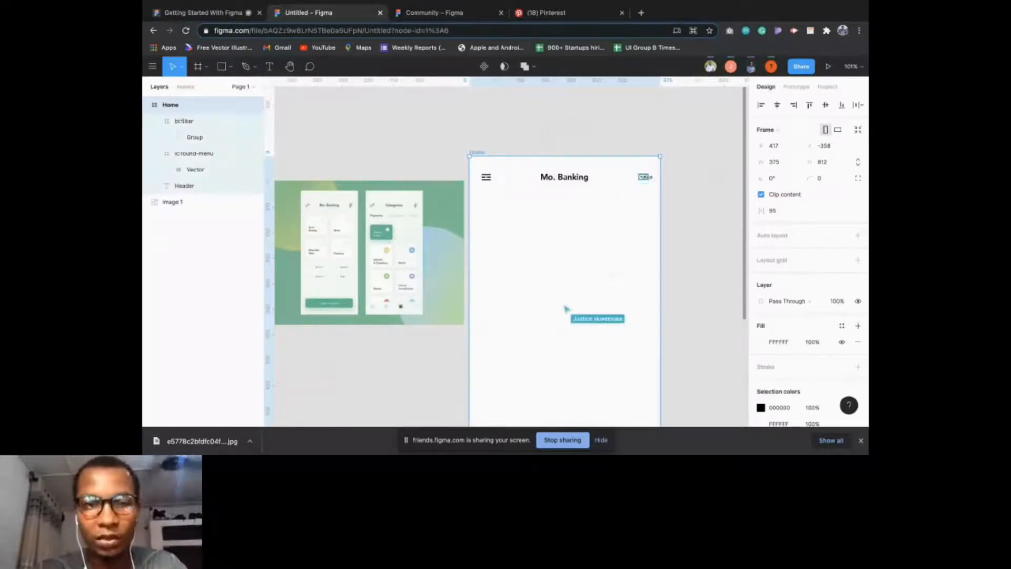
- Cut the filter icon from the header and paste it back into the Home frame
left_click(643, 177)
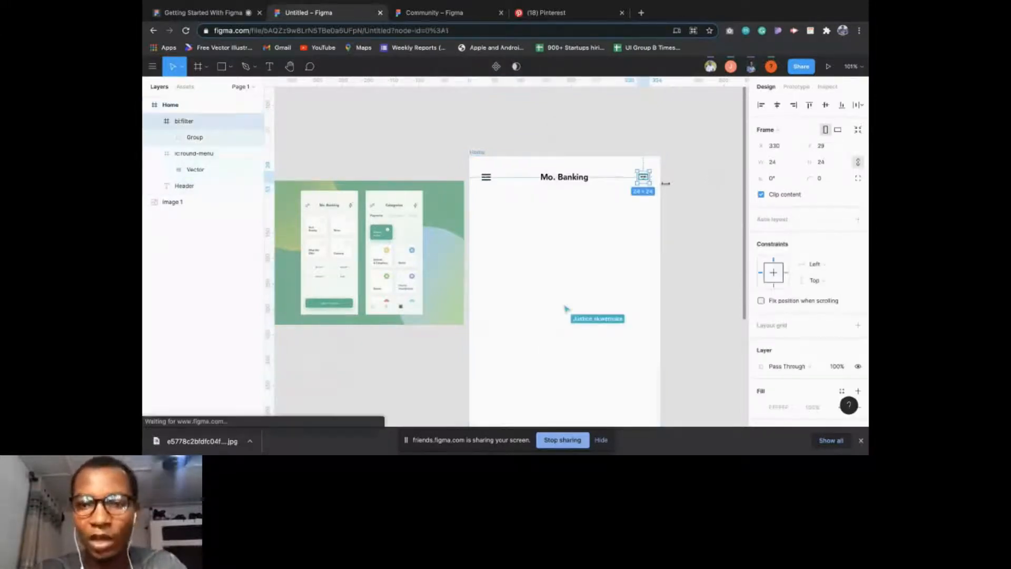
key("Delete")
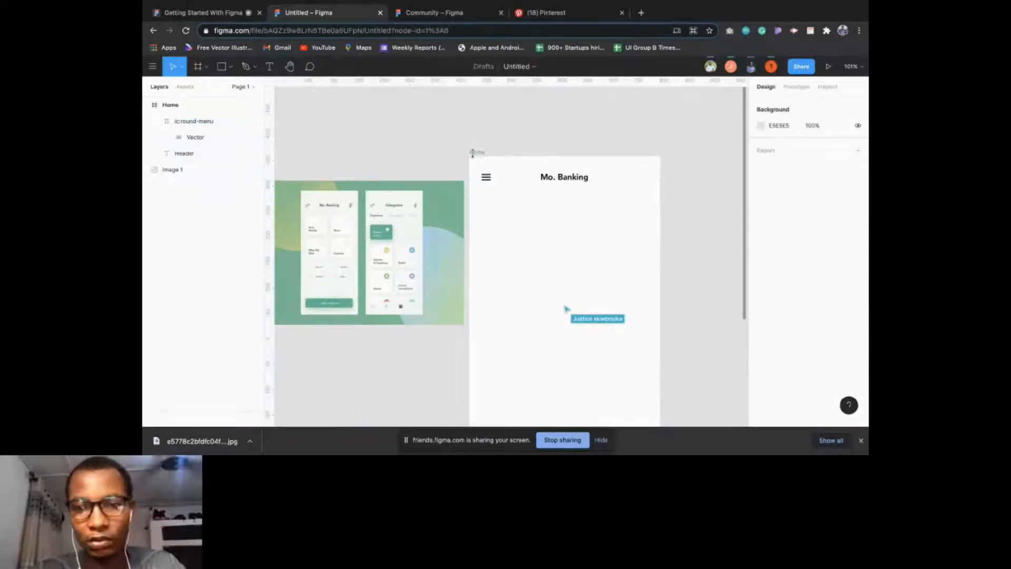
left_click(472, 153)
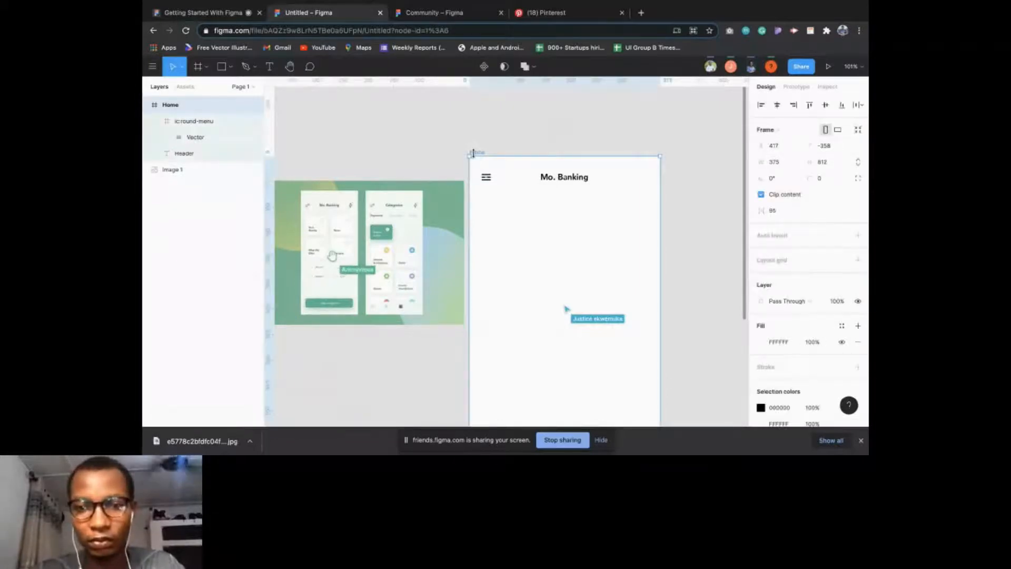
key("super+v")
left_click(587, 229)
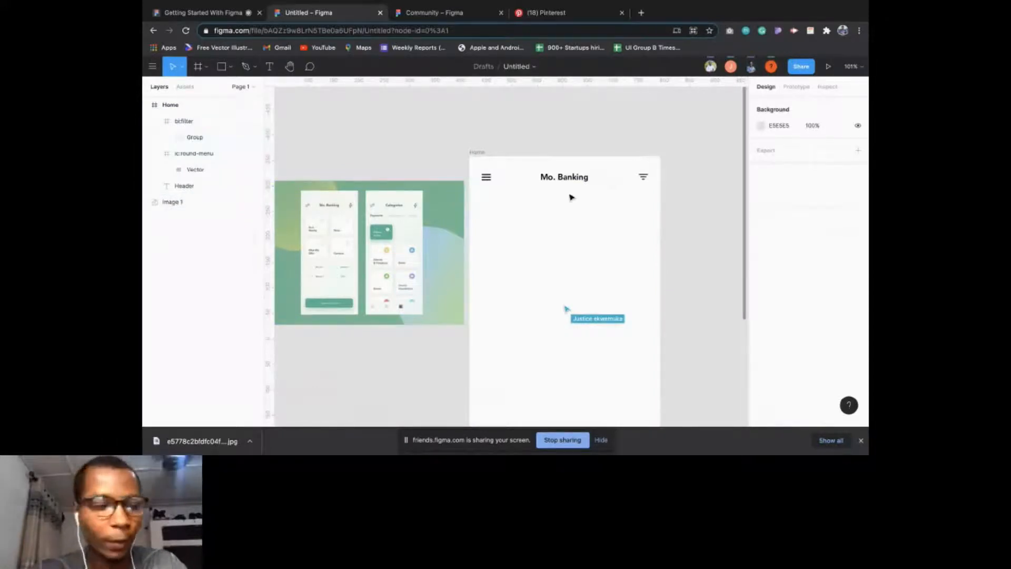
- Switch the Home frame's fill colour to Hex format and set it to F6F6F7
scroll(313, 211, "down", 1)
left_click(324, 197)
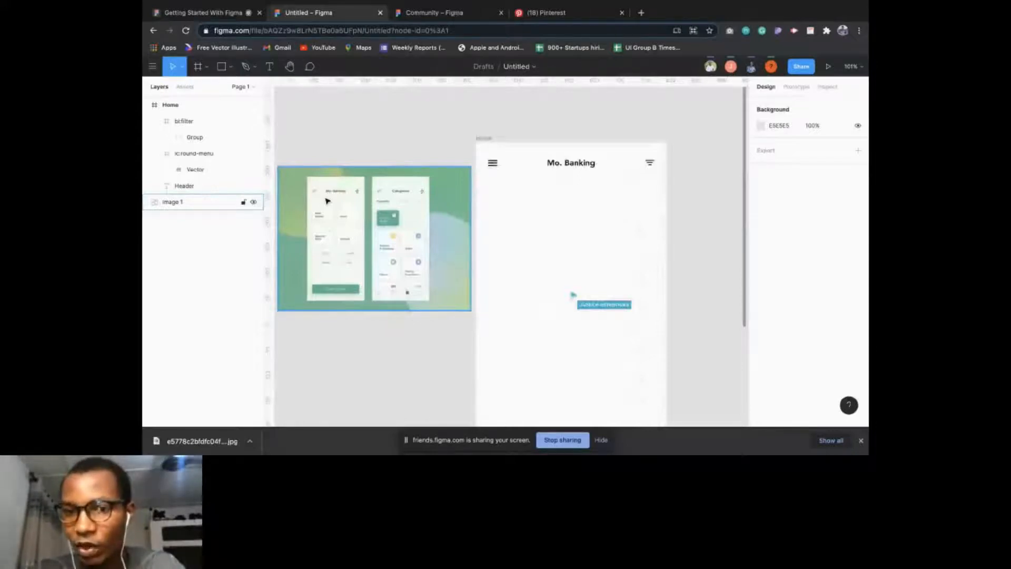
left_click(484, 138)
scroll(495, 133, "down", 3)
scroll(804, 346, "down", 3)
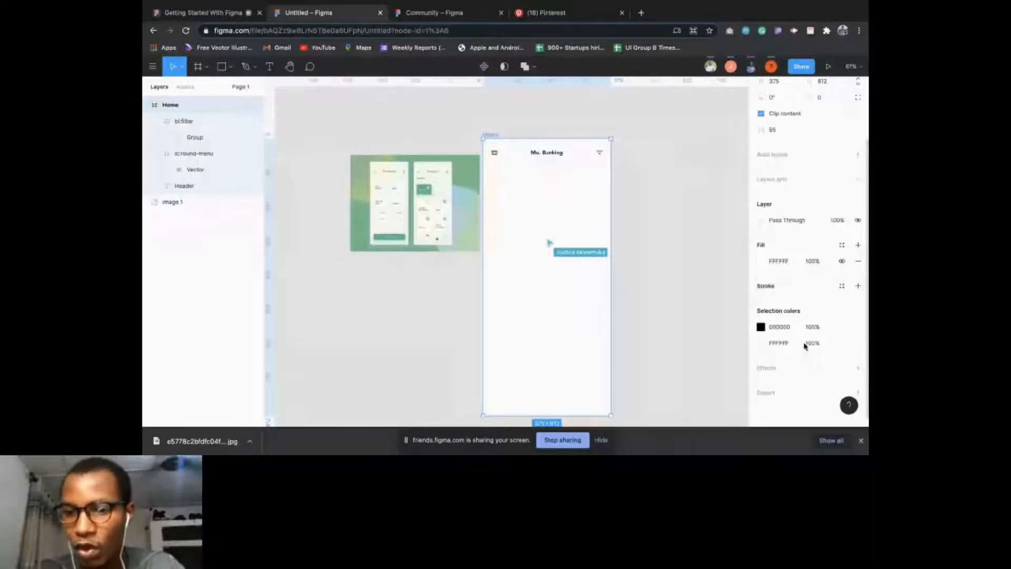
left_click(761, 262)
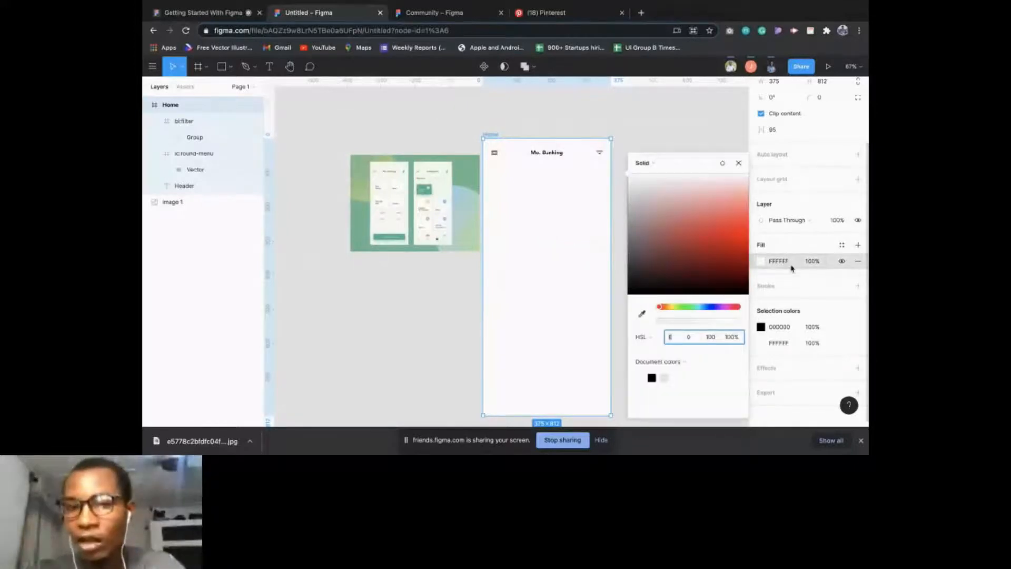
left_click(656, 340)
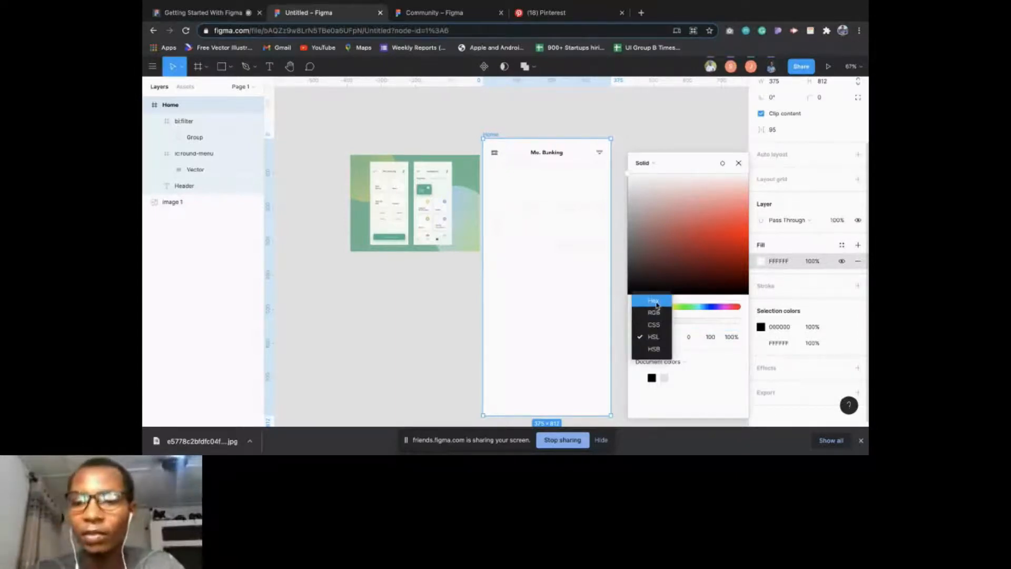
left_click(652, 304)
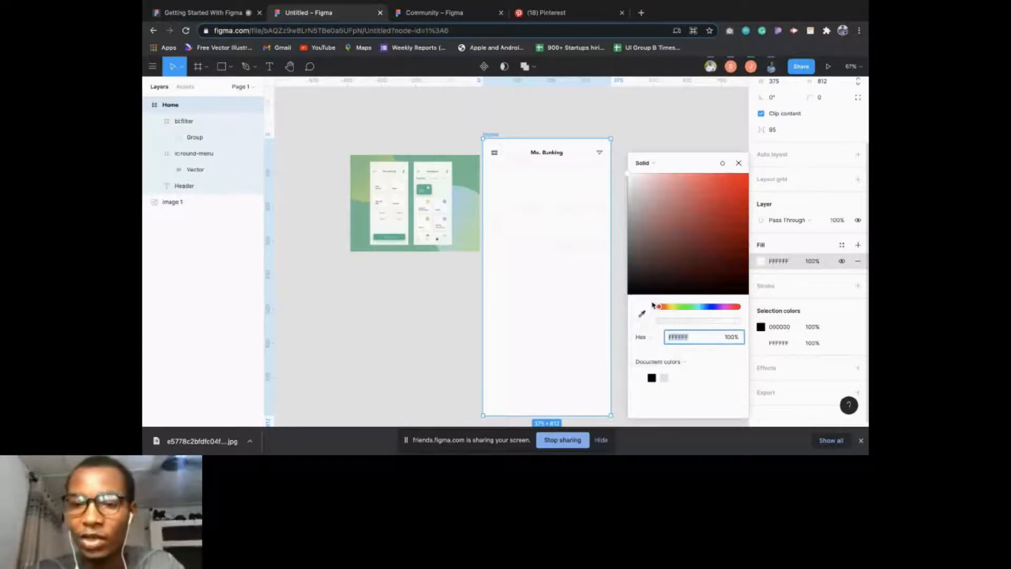
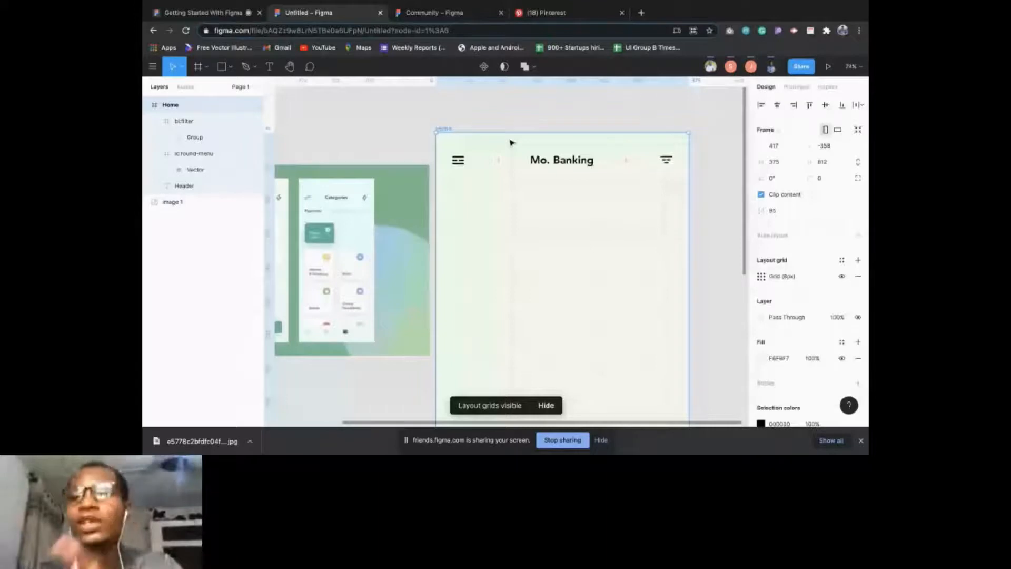
scroll(510, 142, "up", 2)
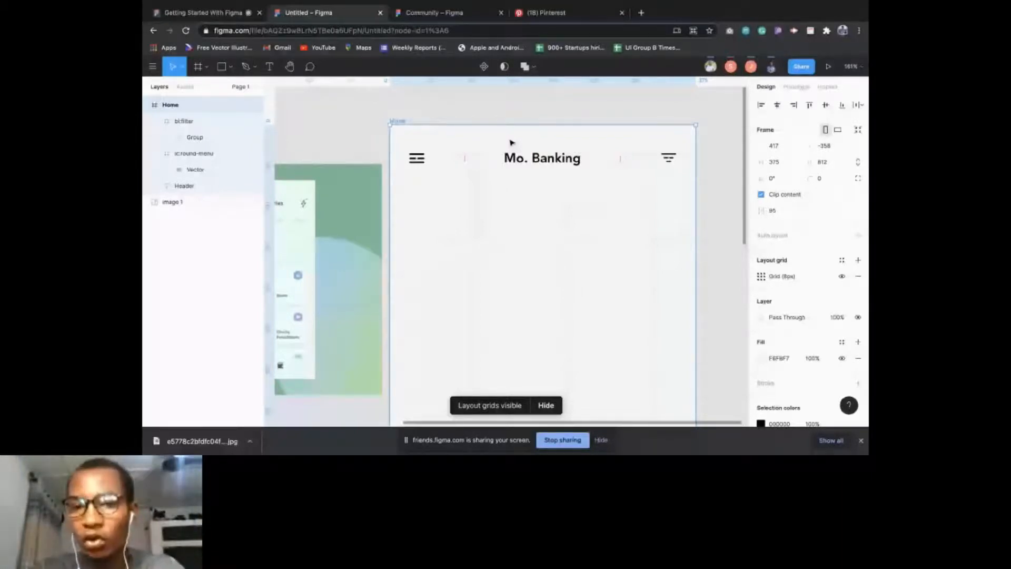
- Change the Home frame's layout grid to columns and set the column count to 4
left_click(761, 275)
left_click(647, 278)
left_click(662, 296)
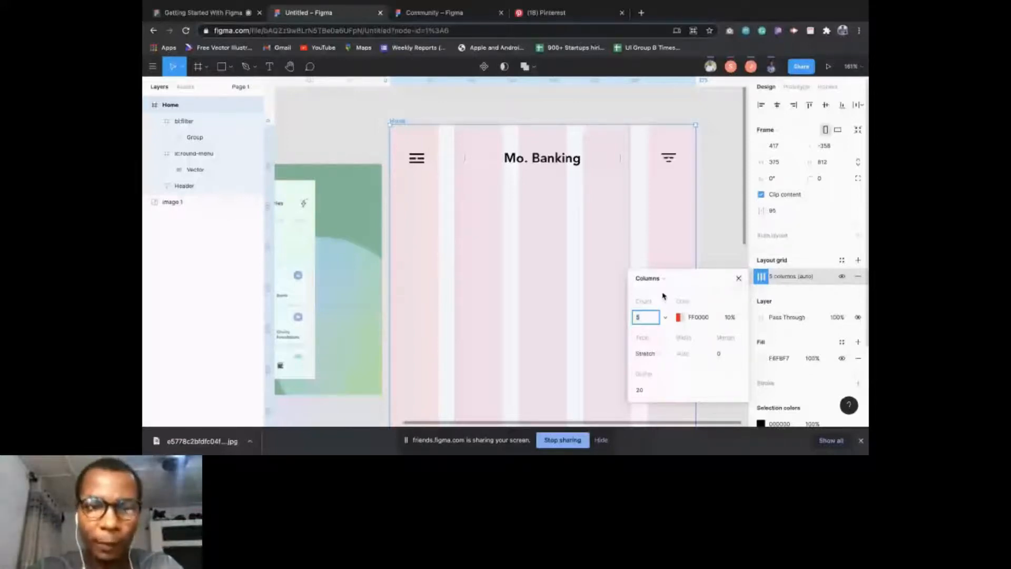
scroll(396, 356, "left", 4)
scroll(396, 357, "up", 2)
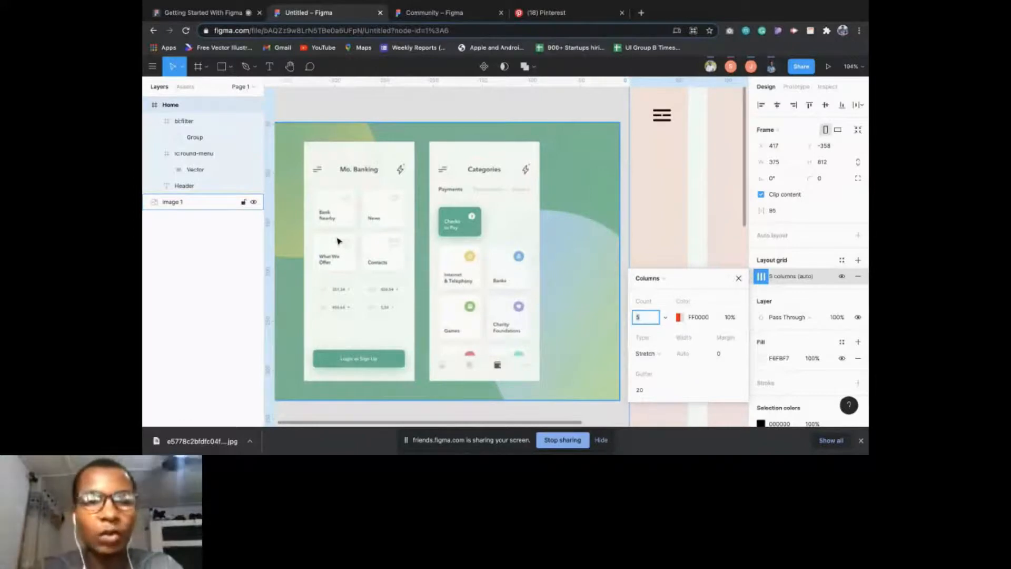
scroll(571, 329, "right", 2)
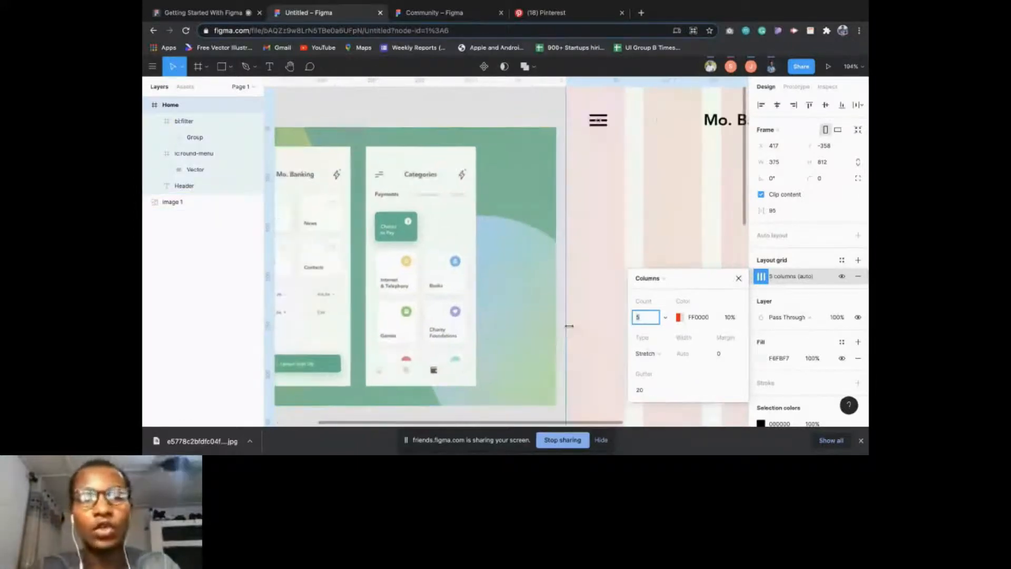
type("4")
key("Return")
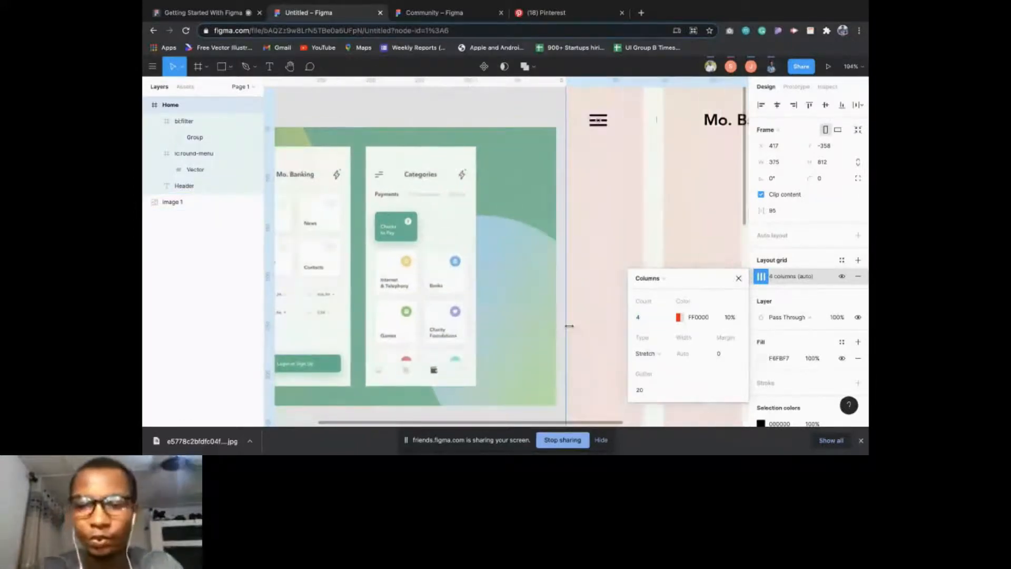
- Set the margin of the Home frame's column grid to 24
scroll(338, 305, "left", 2)
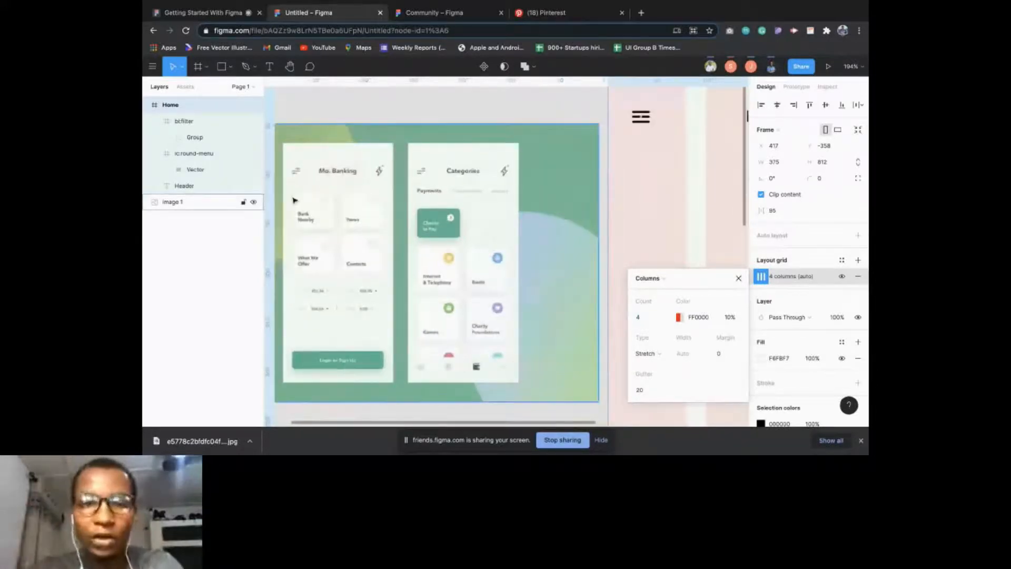
left_click(732, 354)
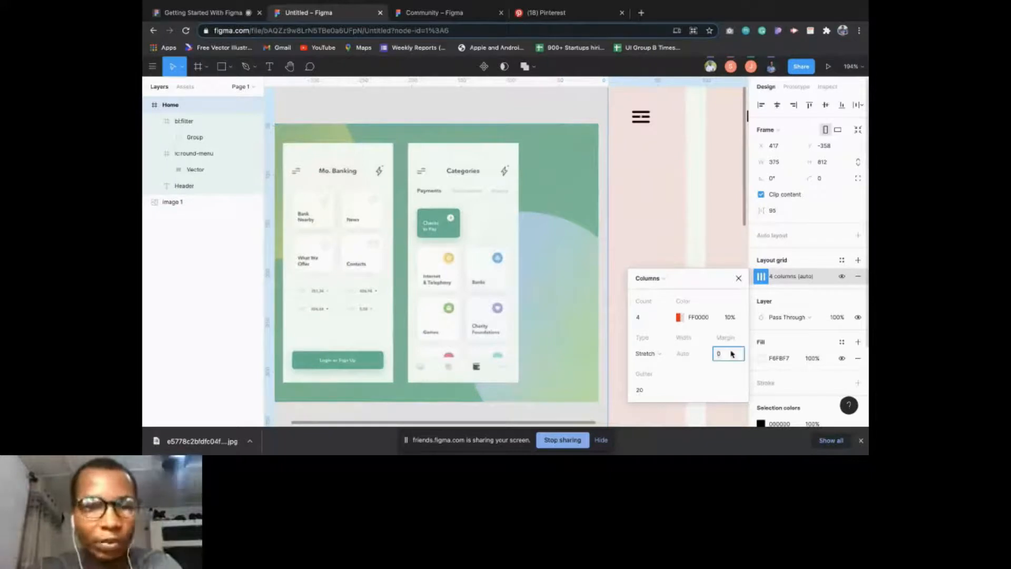
type("24")
key("Return")
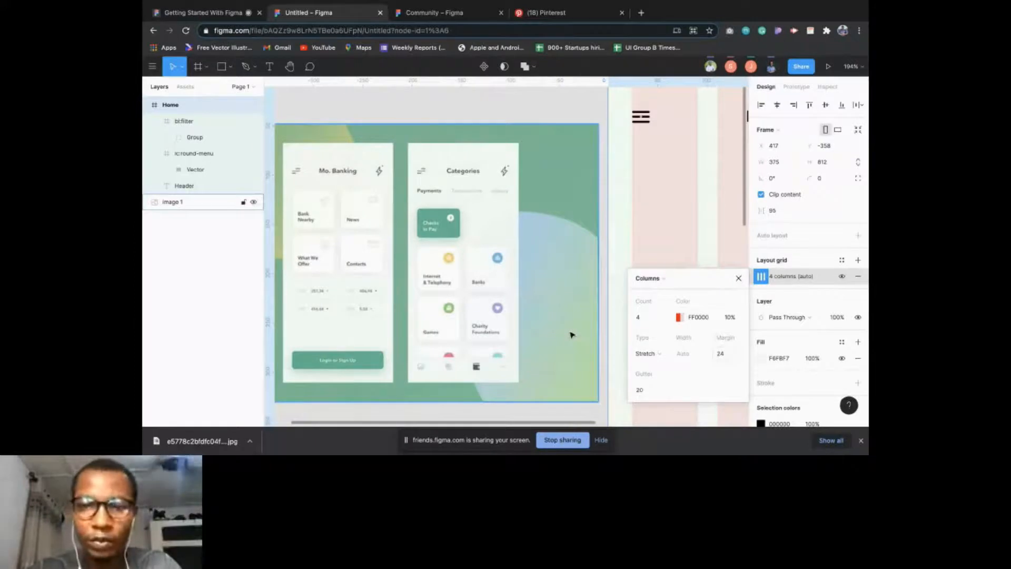
- Set the column grid's gutter to 16 and close the grid settings
scroll(571, 335, "down", 3)
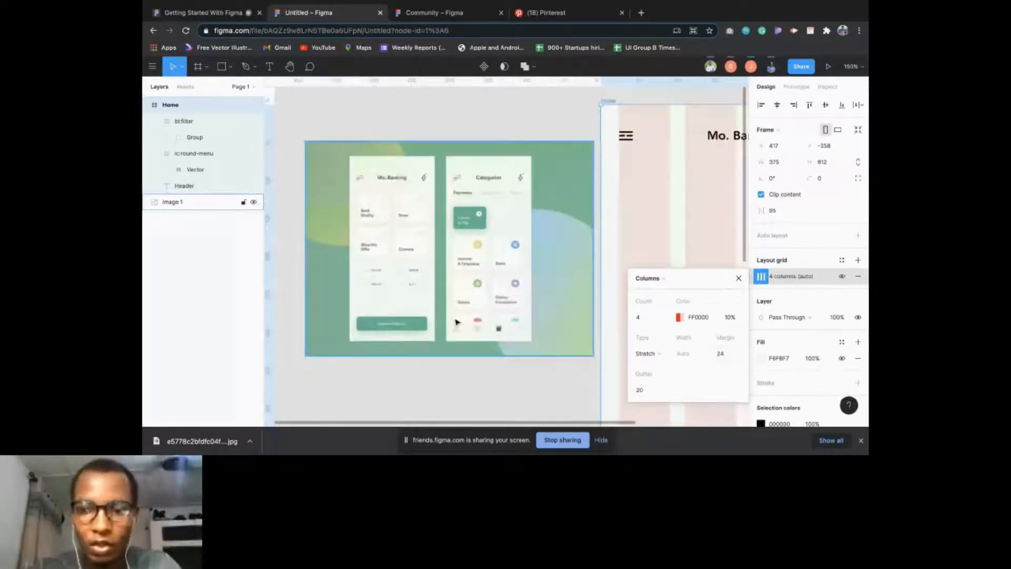
scroll(456, 322, "right", 5)
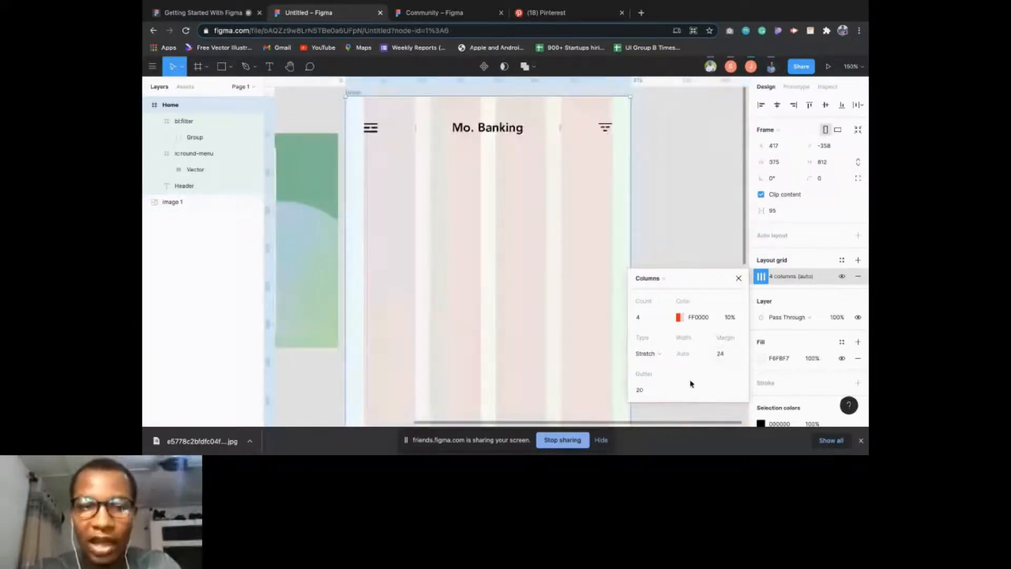
left_click(647, 390)
key("BackSpace")
key("BackSpace")
type("16")
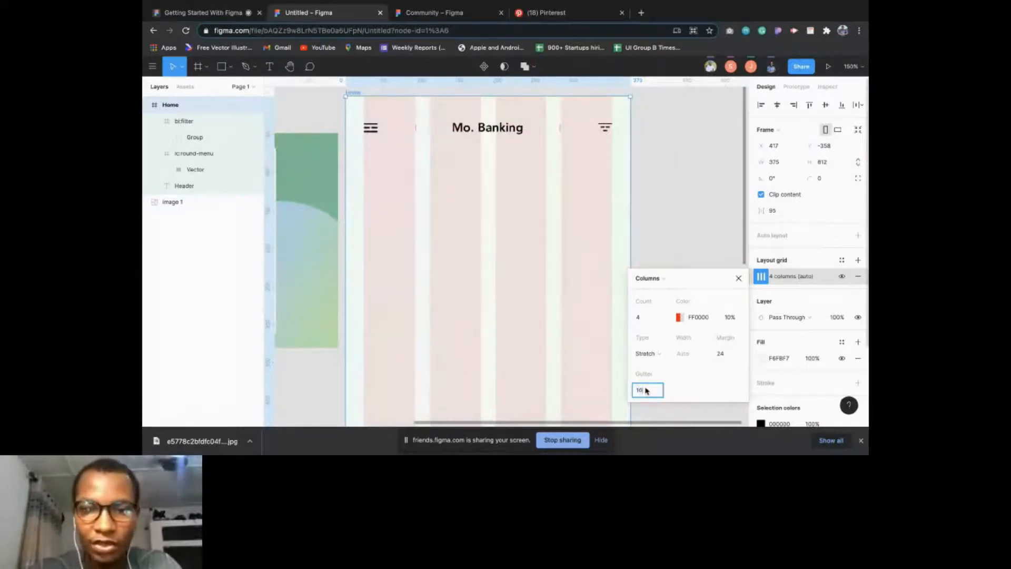
key("Return")
left_click(738, 278)
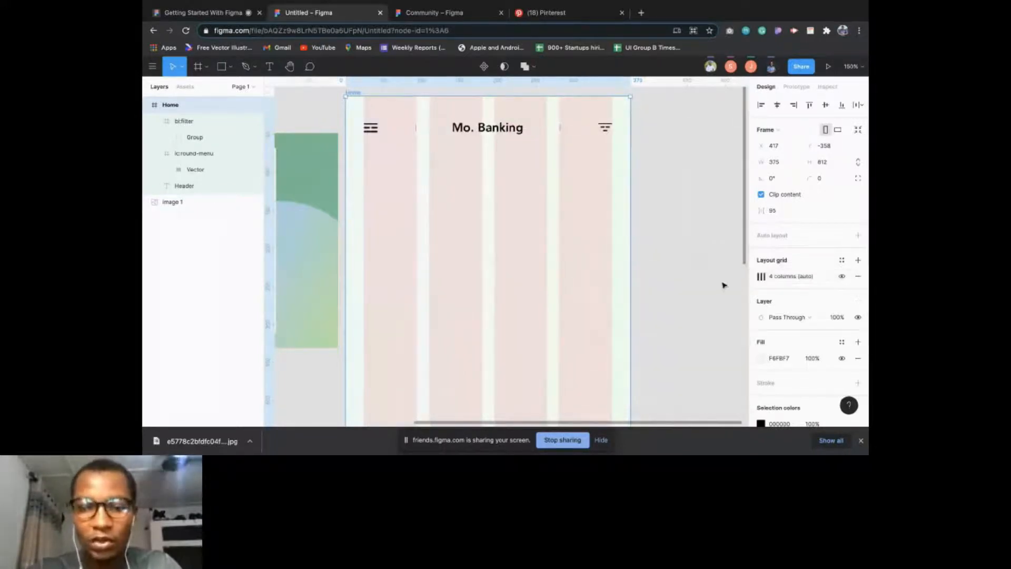
- Duplicate the 156 × 142 card rectangle, placing the copy beside the first across the other two columns, and try moving both cards lower
scroll(553, 291, "down", 2)
scroll(473, 210, "left", 2)
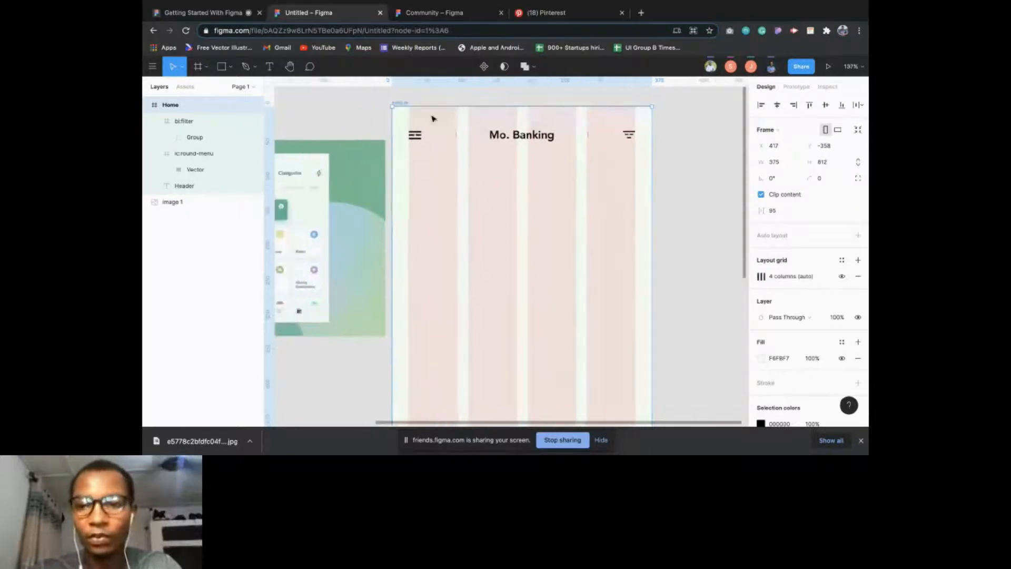
scroll(444, 133, "up", 1)
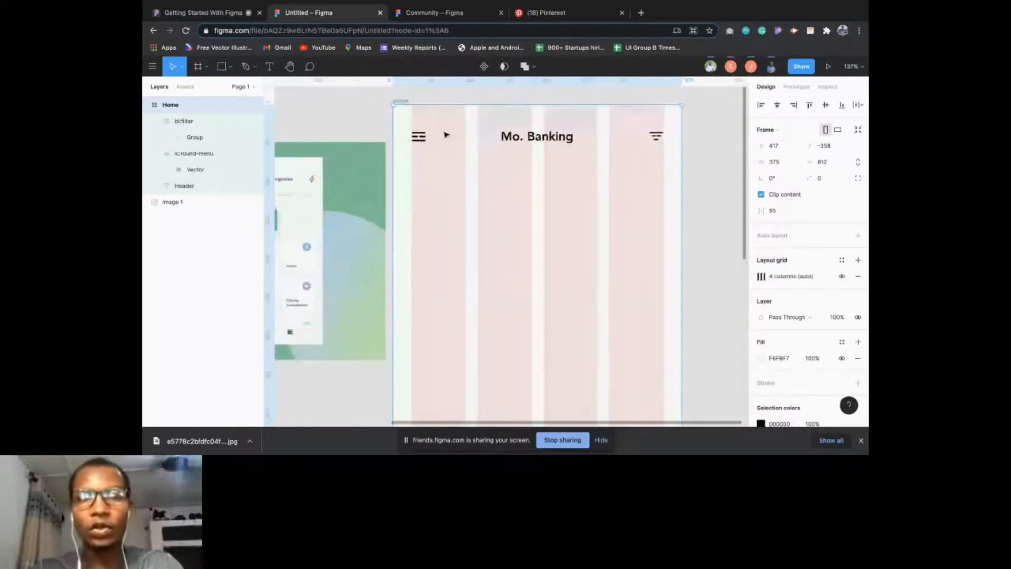
scroll(444, 135, "up", 5)
left_click(373, 143)
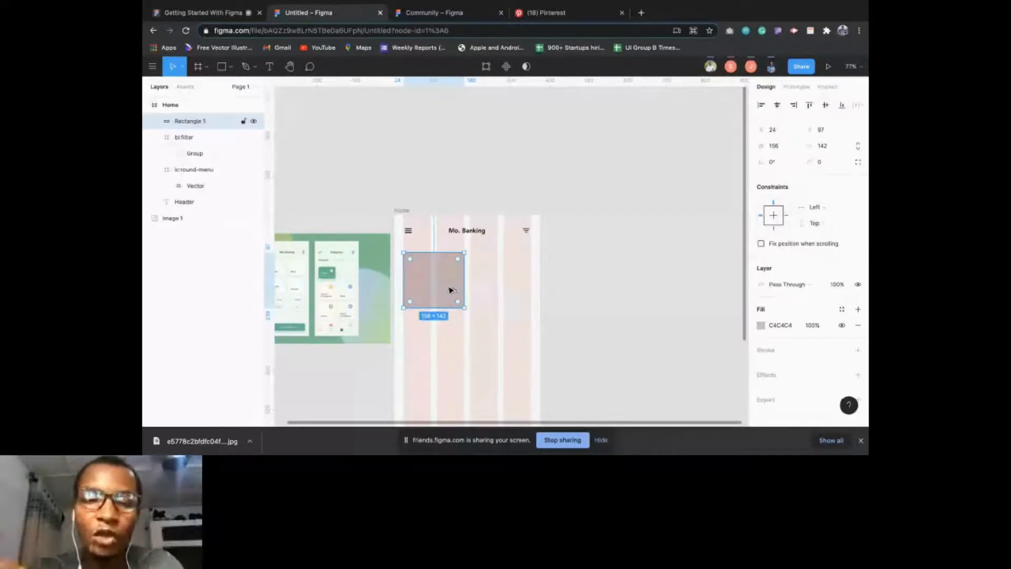
left_click_drag(450, 289, 476, 360, "alt")
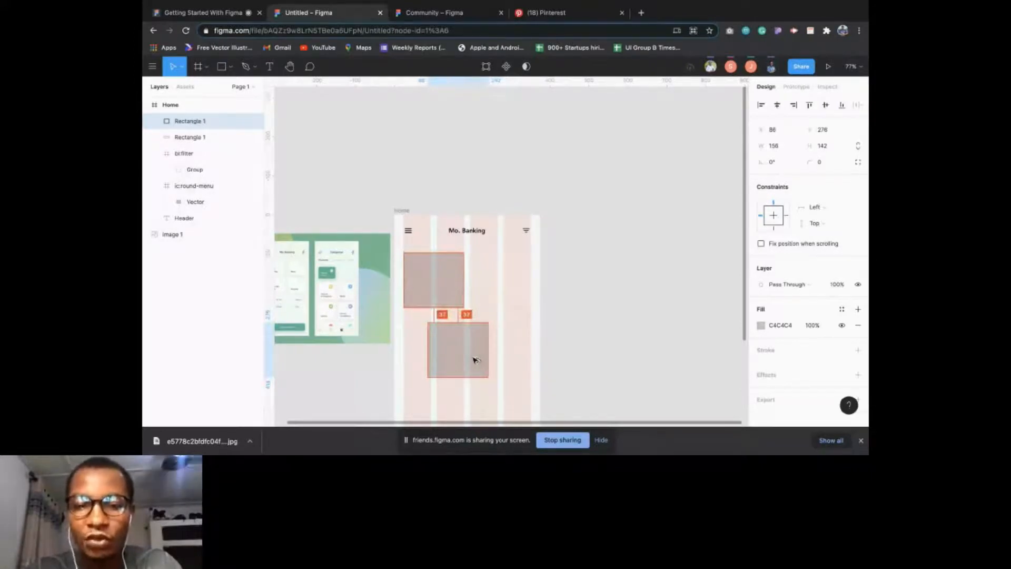
left_click_drag(475, 360, 517, 305)
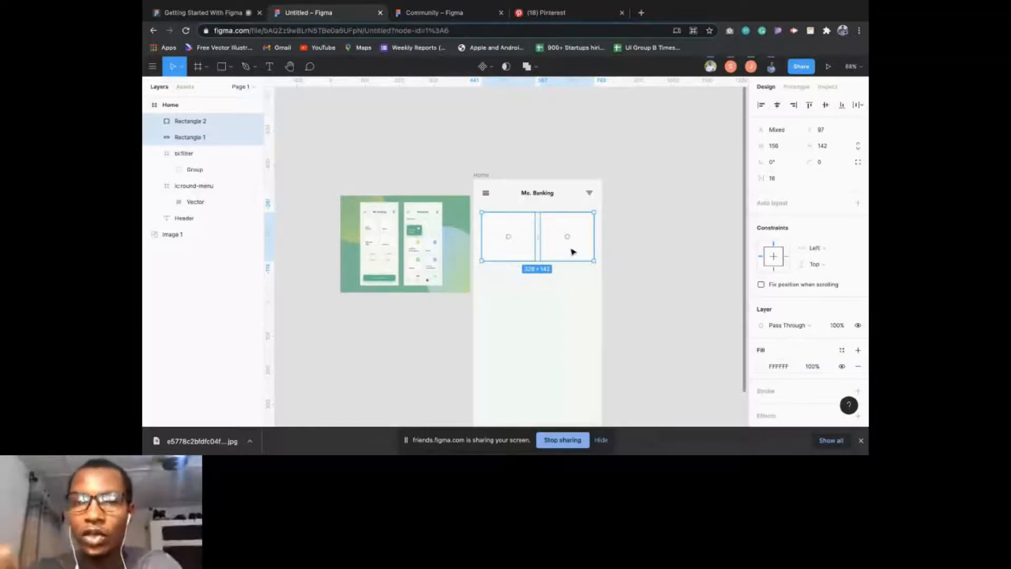
left_click_drag(574, 251, 579, 309)
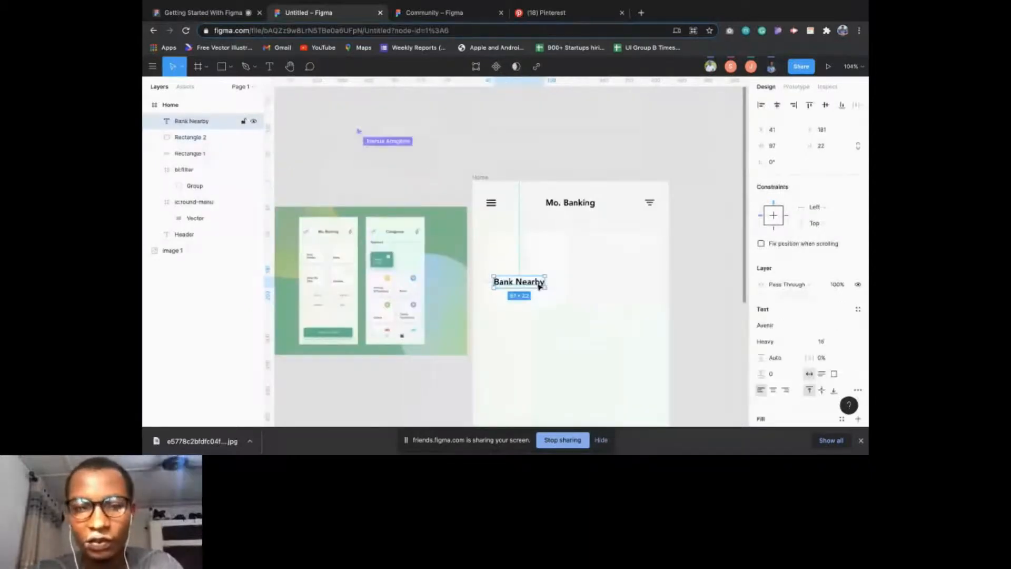
- Narrow the Bank Nearby text box to a width of 64 so the label wraps onto two lines
key("shift+Down")
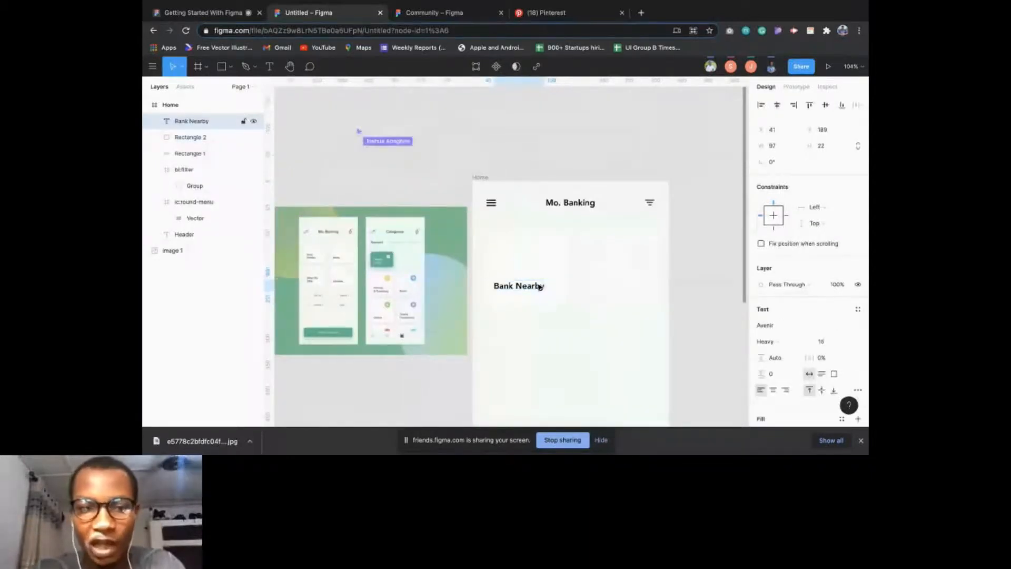
key("shift+Up")
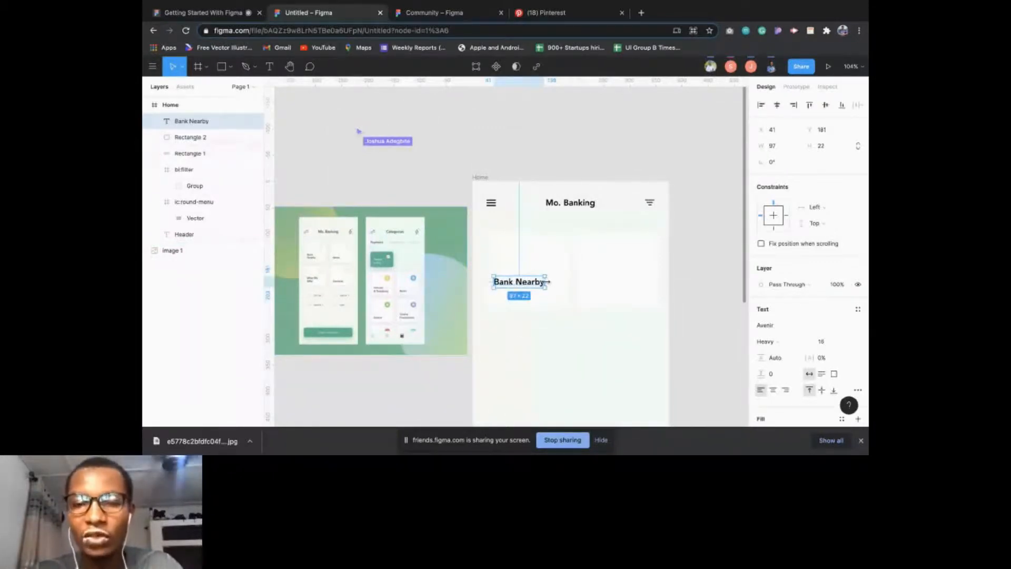
left_click_drag(547, 281, 527, 286)
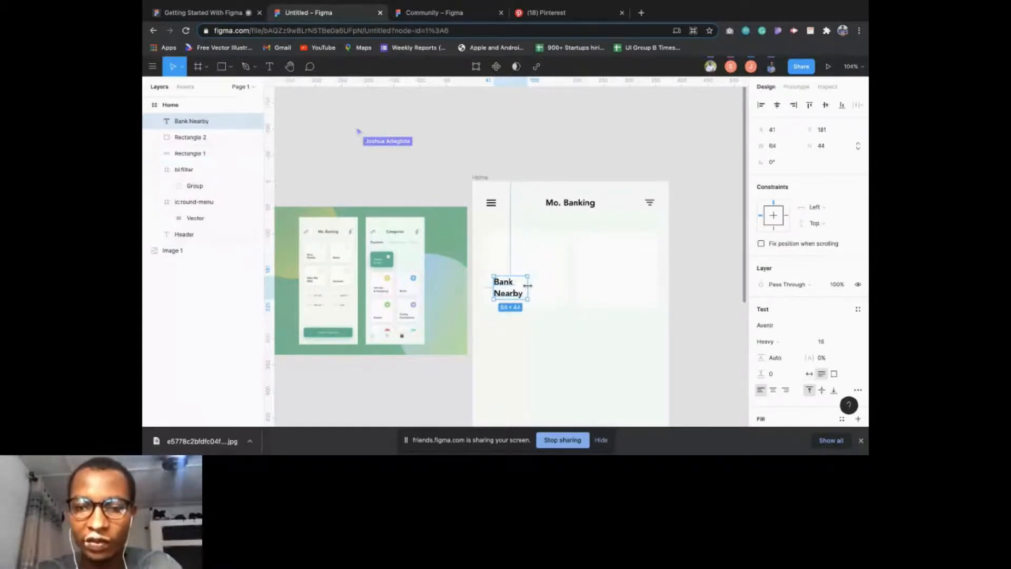
- Set the Bank Nearby label's font size to 14 and its weight to Roman, and clear the selection
left_click(829, 343)
type("14")
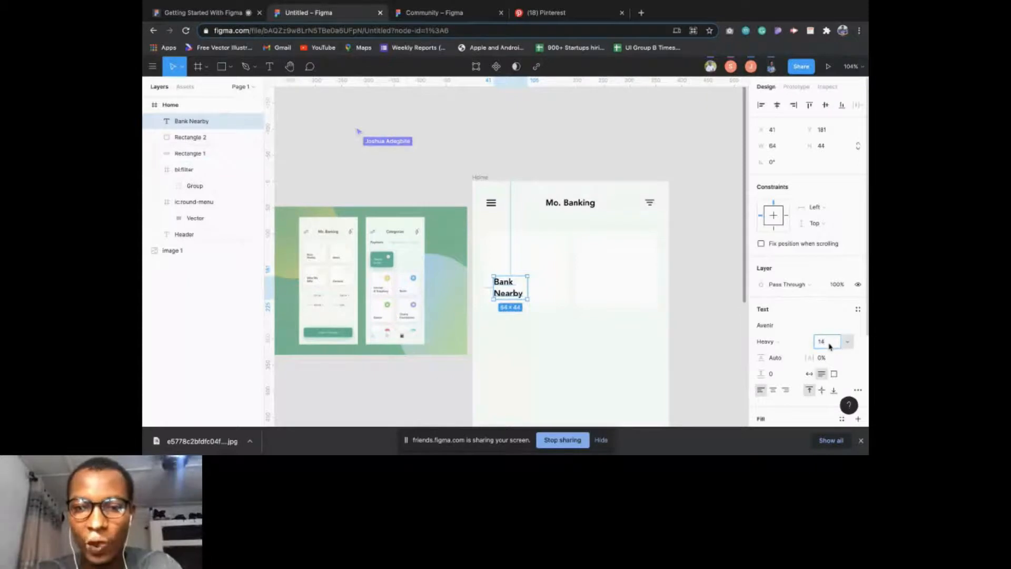
key("Return")
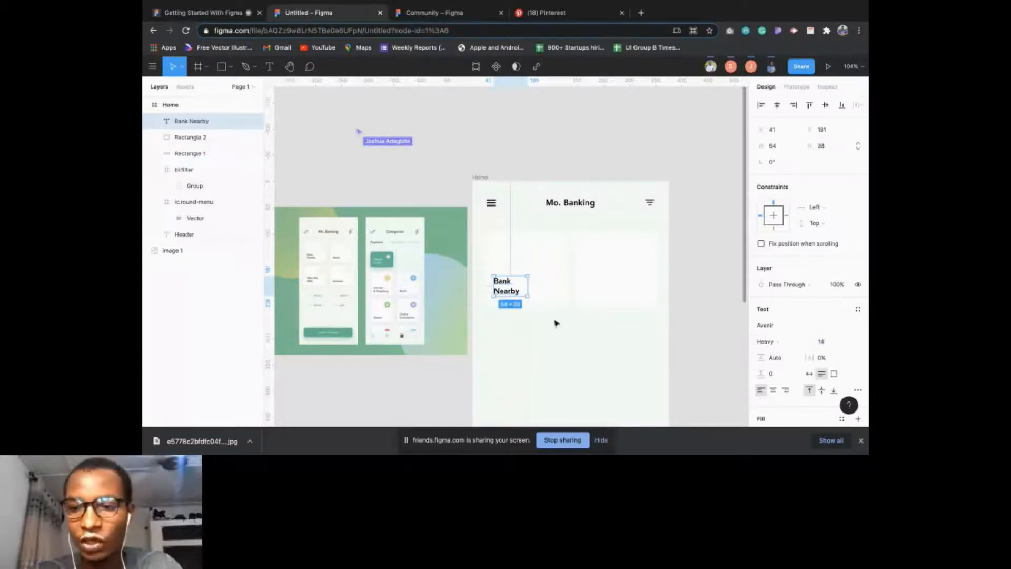
left_click(772, 341)
left_click(783, 318)
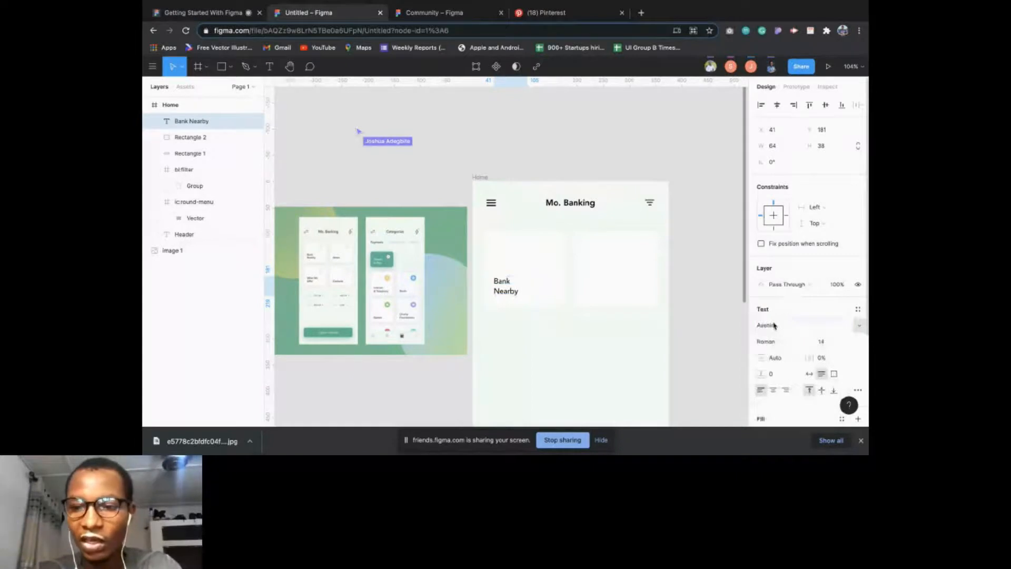
left_click(510, 354)
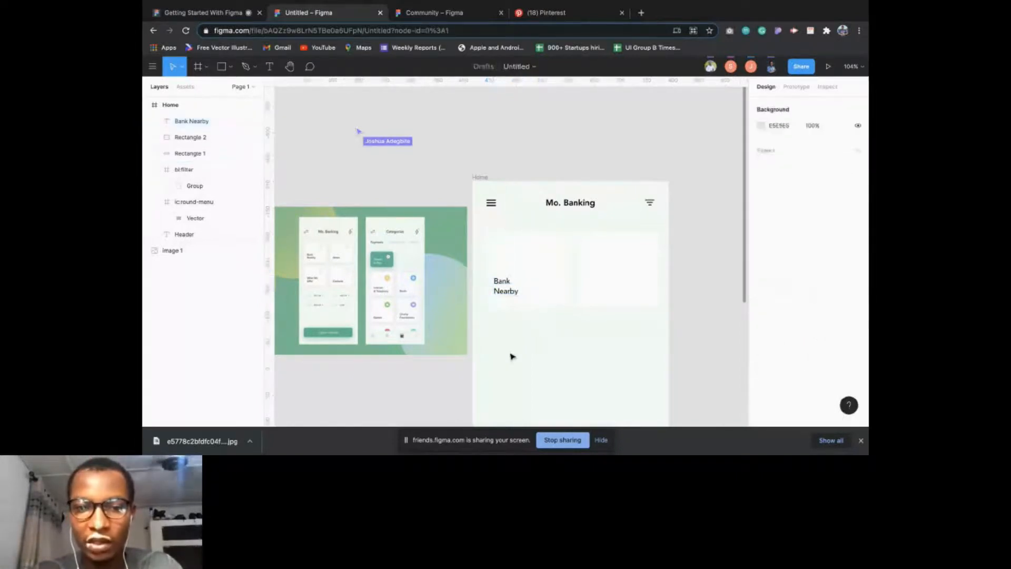
- Place the bank icon above the Bank Nearby label near the card's upper-right corner, at about X 127, Y 112
right_click(512, 356)
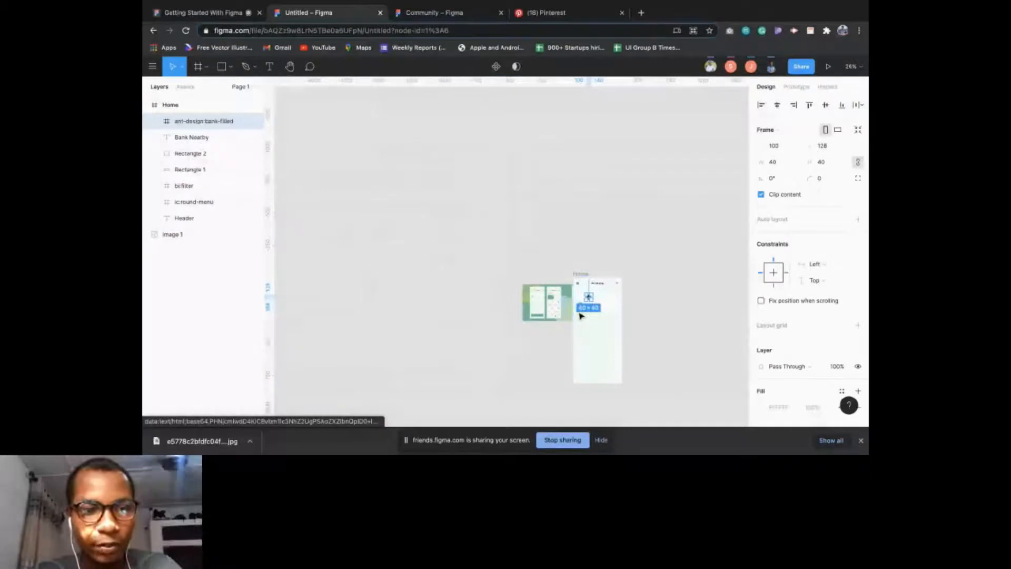
scroll(578, 315, "up", 8)
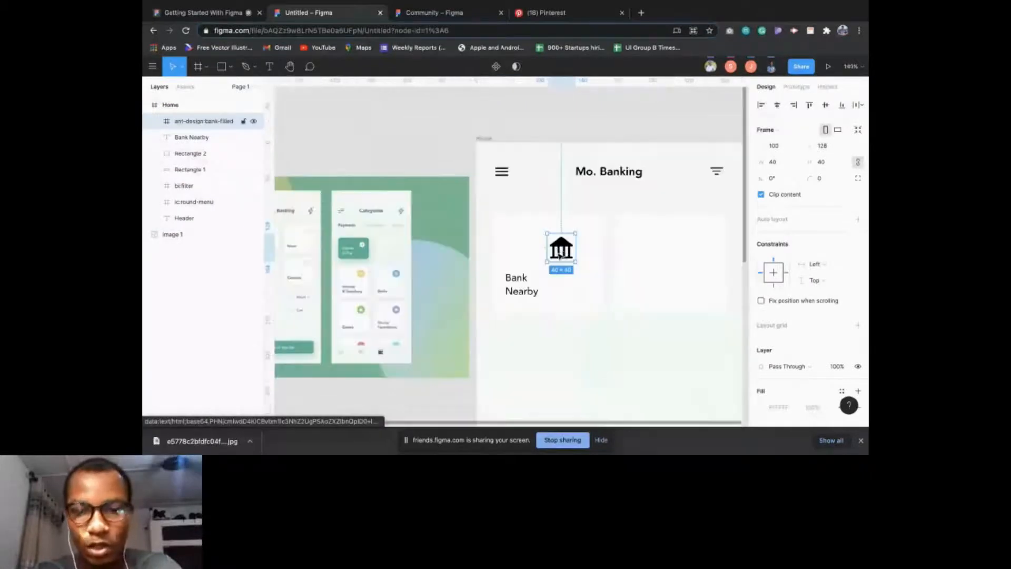
left_click_drag(560, 254, 579, 245)
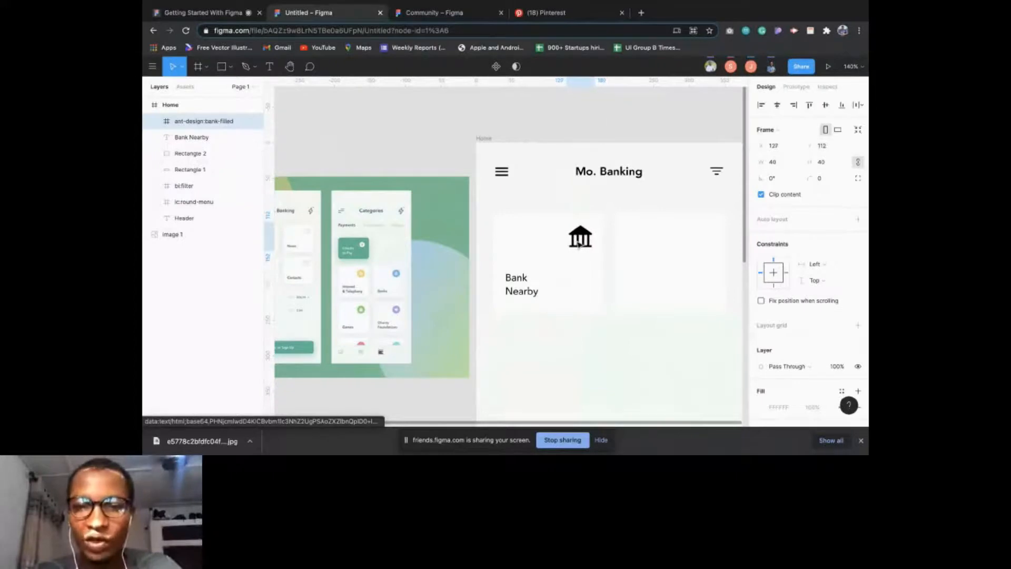
- Set the corner radius of the card rectangle behind the Bank Nearby label to 10
left_click(596, 292)
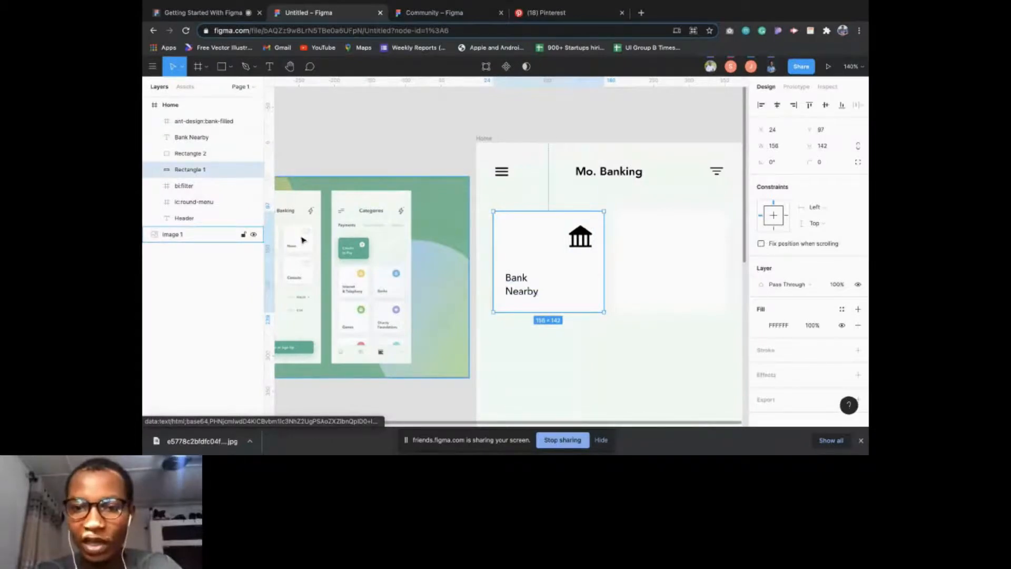
scroll(410, 275, "up", 5)
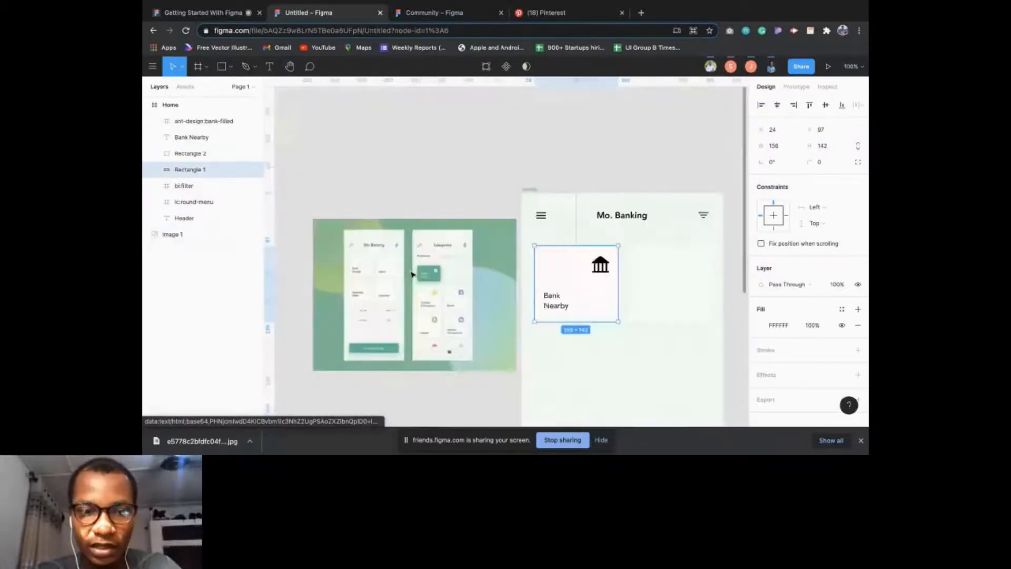
scroll(411, 275, "down", 8)
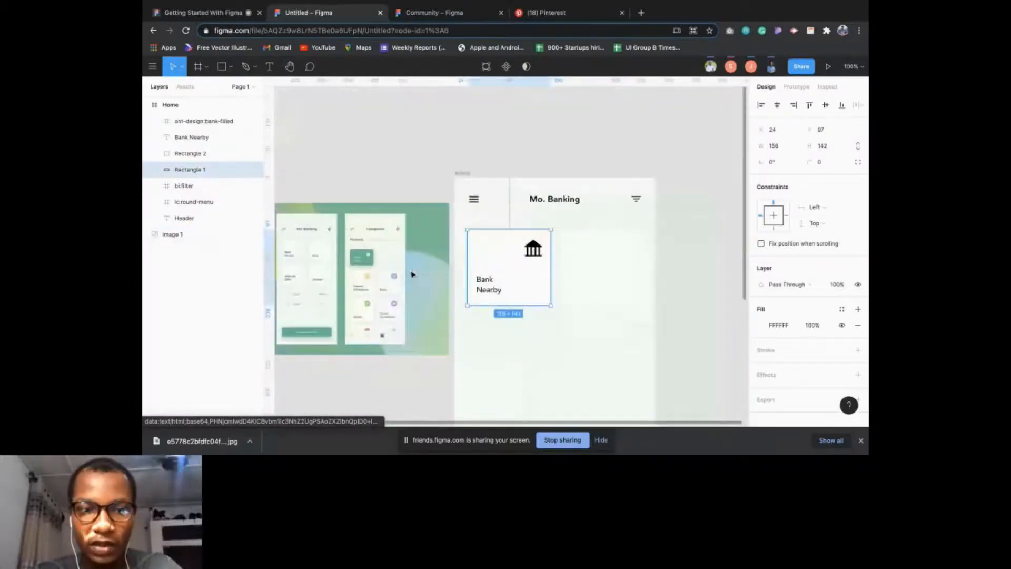
left_click(825, 167)
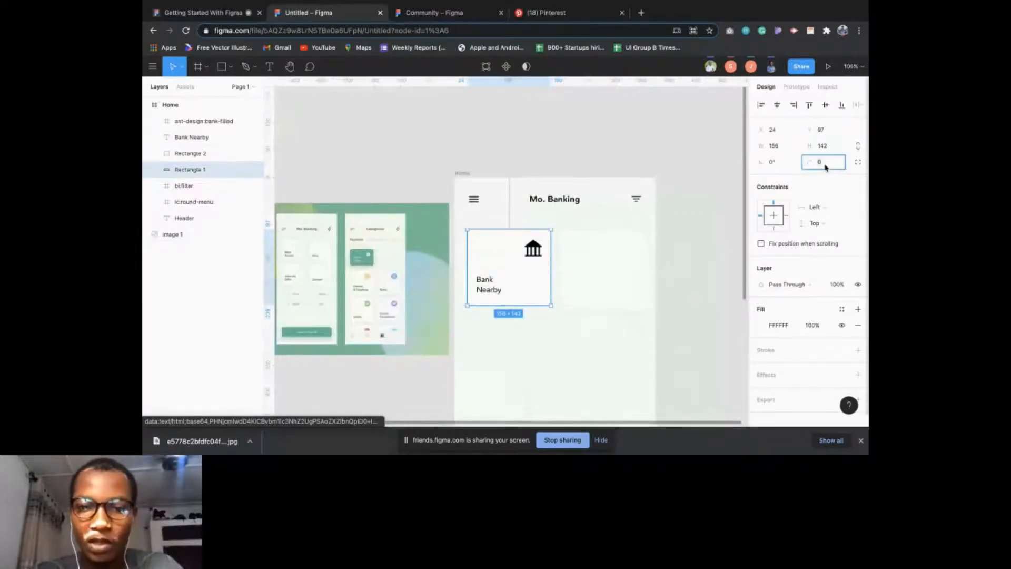
type("1")
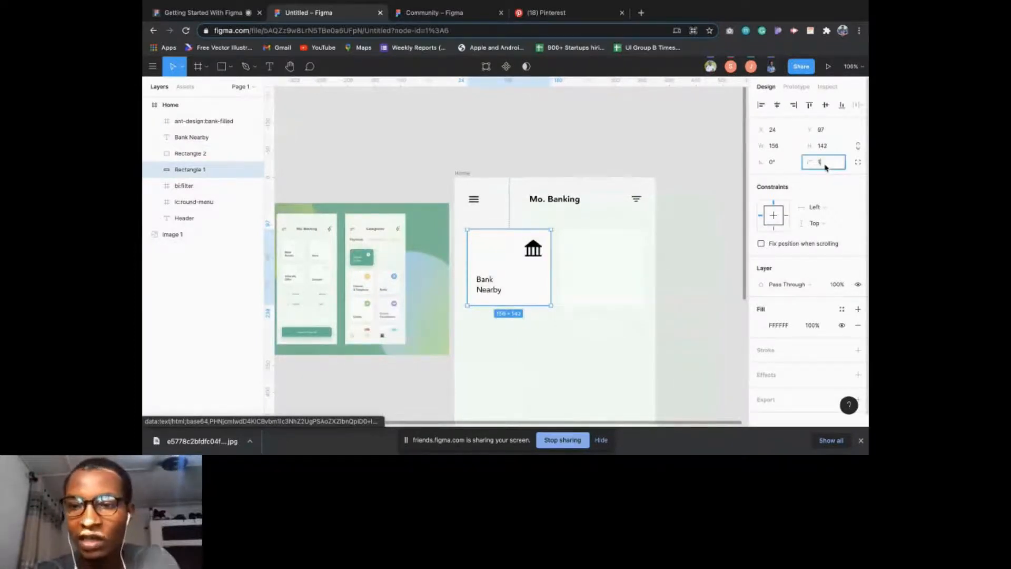
type("0")
key("Return")
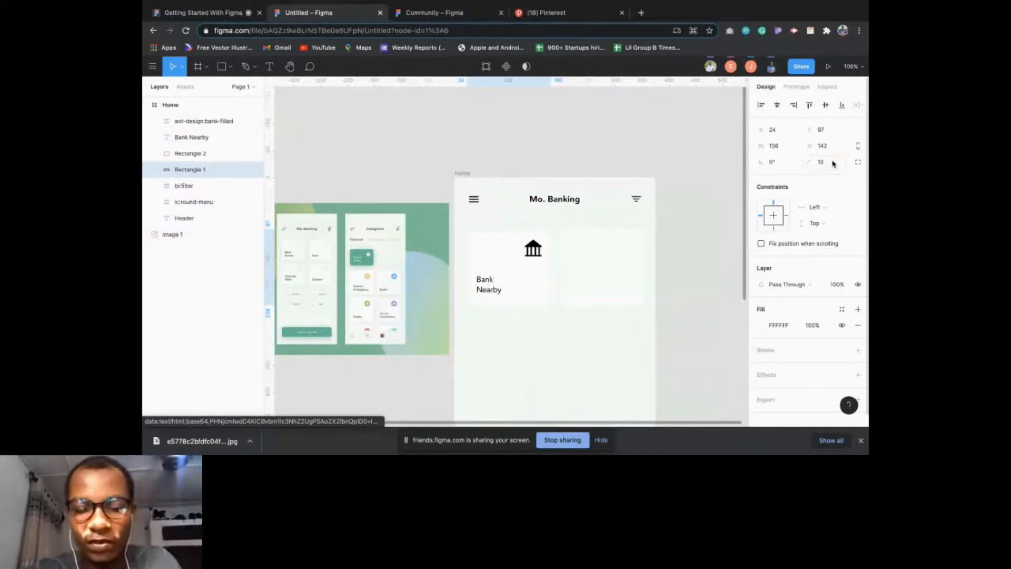
- Increase the corner radius of the white card rectangle behind the Bank Nearby label to 16
left_click(833, 165)
type("15")
key("Return")
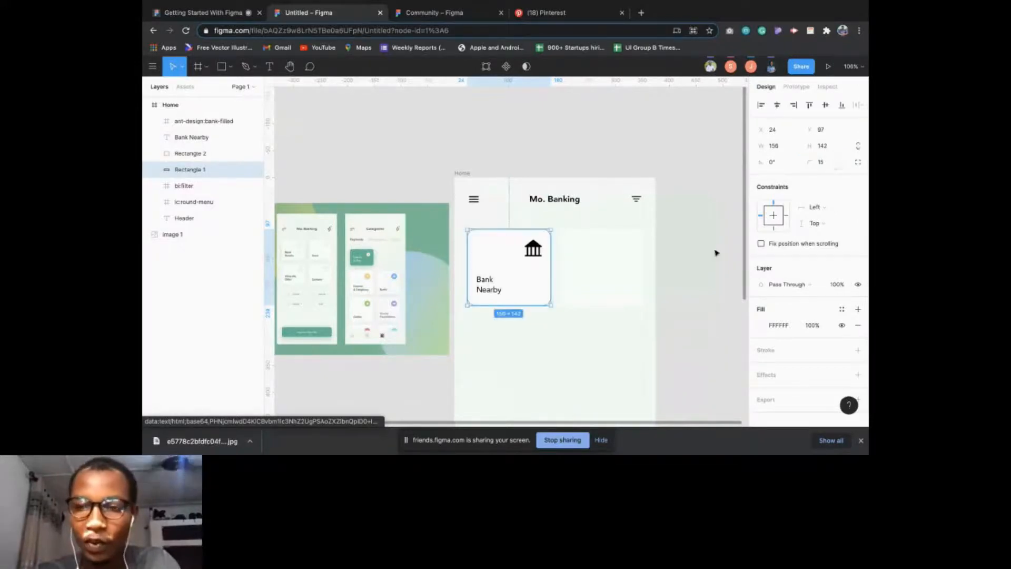
left_click(828, 162)
type("10")
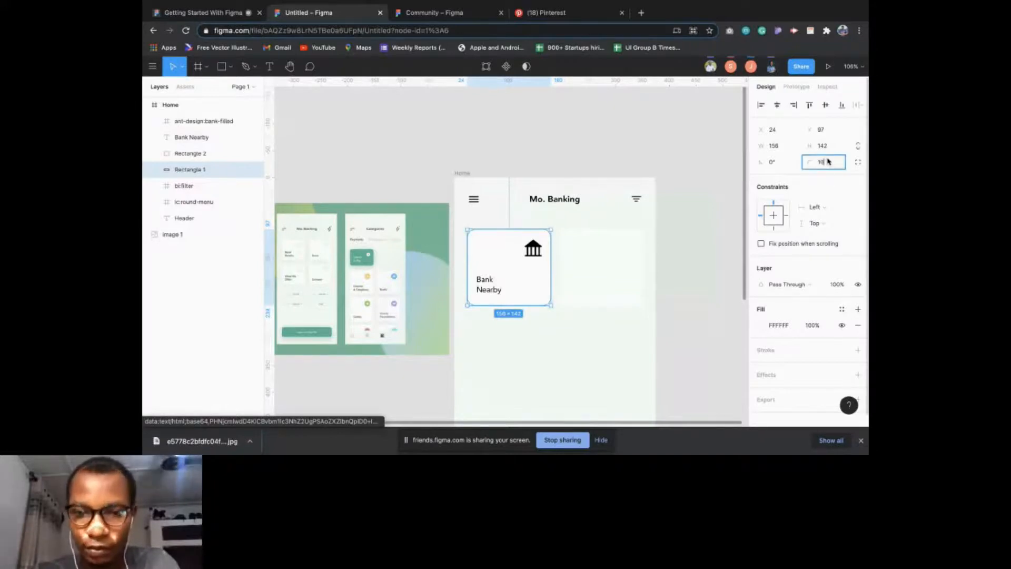
key("Return")
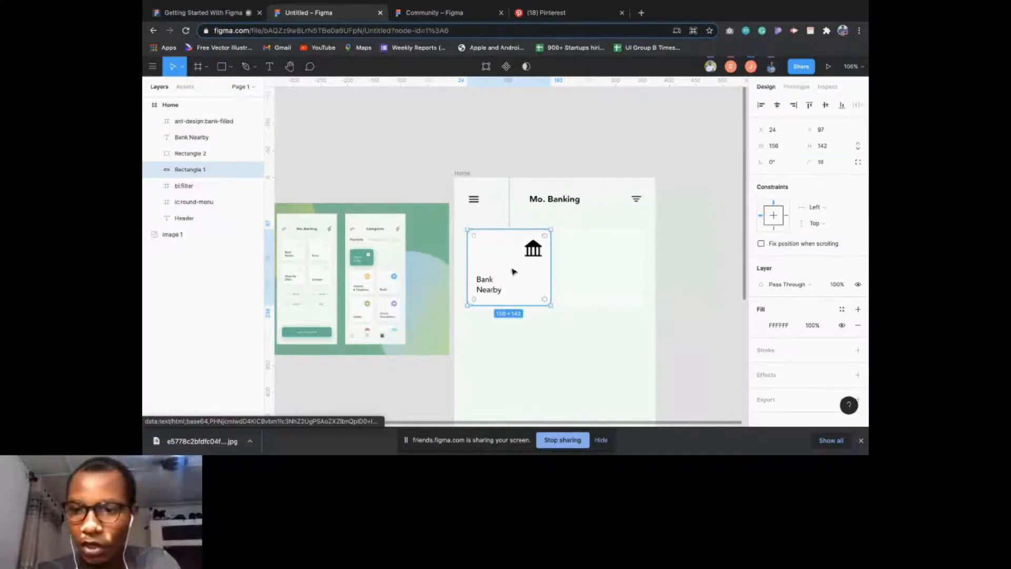
- Recolor the bank icon from black to the muted green 54B594
left_click(536, 251)
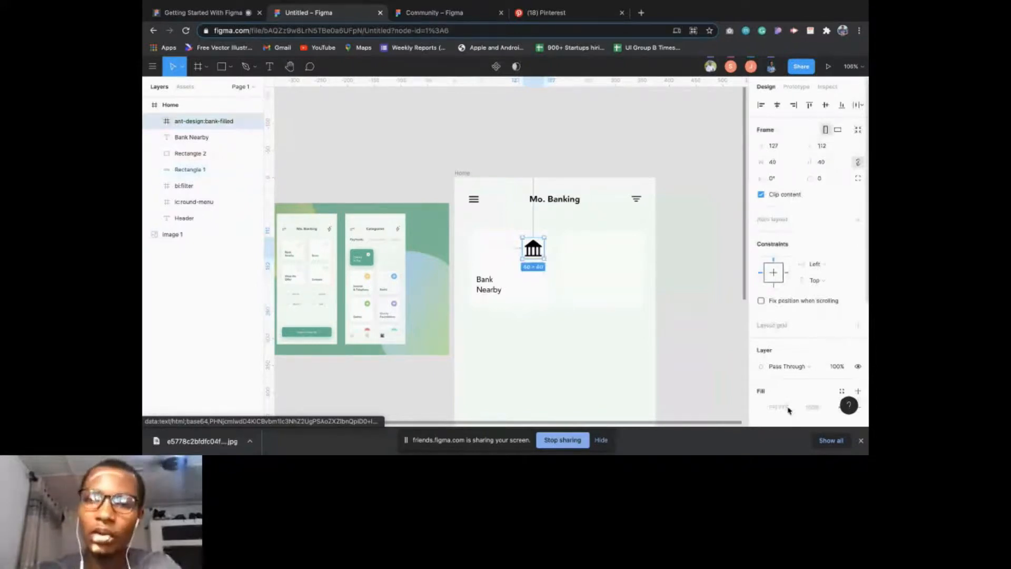
scroll(789, 410, "down", 3)
left_click(760, 397)
left_click_drag(632, 284, 604, 221)
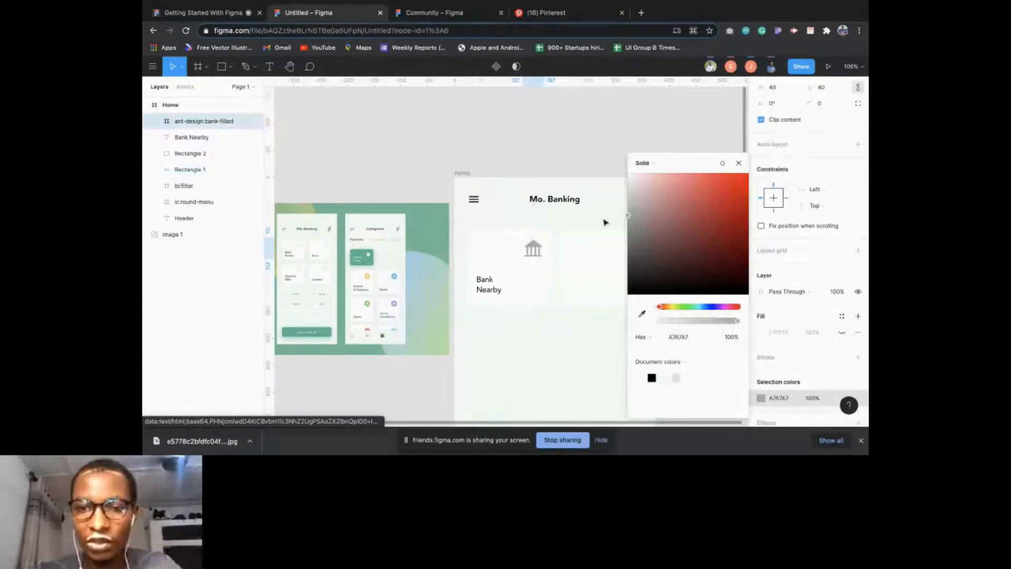
left_click(693, 306)
left_click(692, 208)
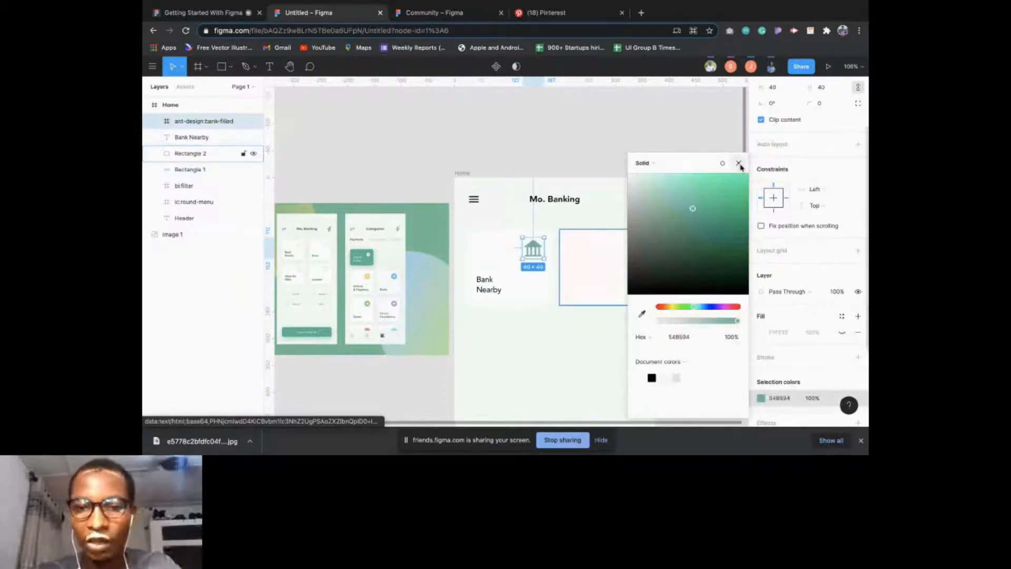
left_click(739, 163)
- Draw a circle about 43 by 43 beside the bank icon on the Bank Nearby card
left_click(492, 284)
key("o")
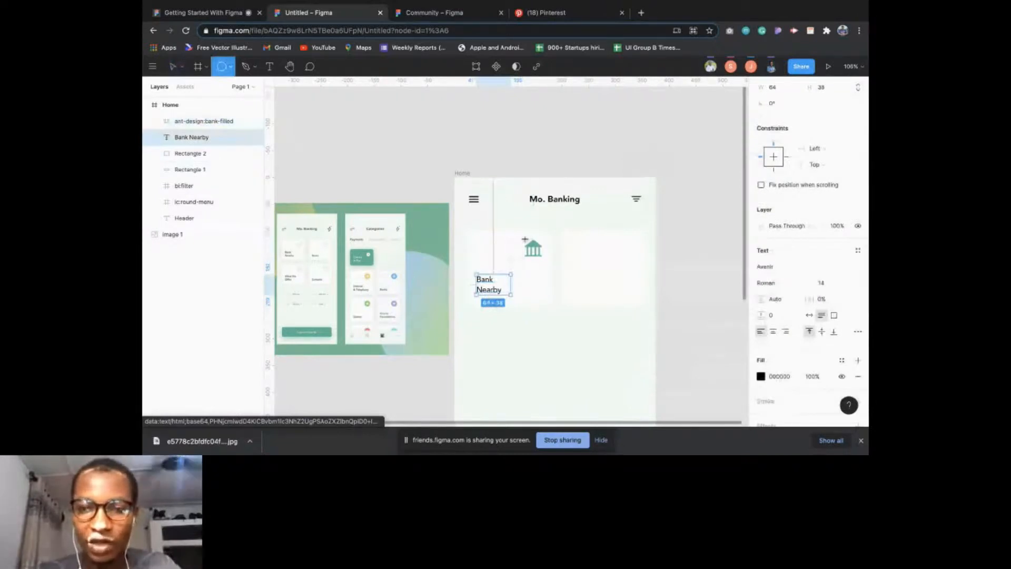
left_click_drag(525, 239, 509, 255)
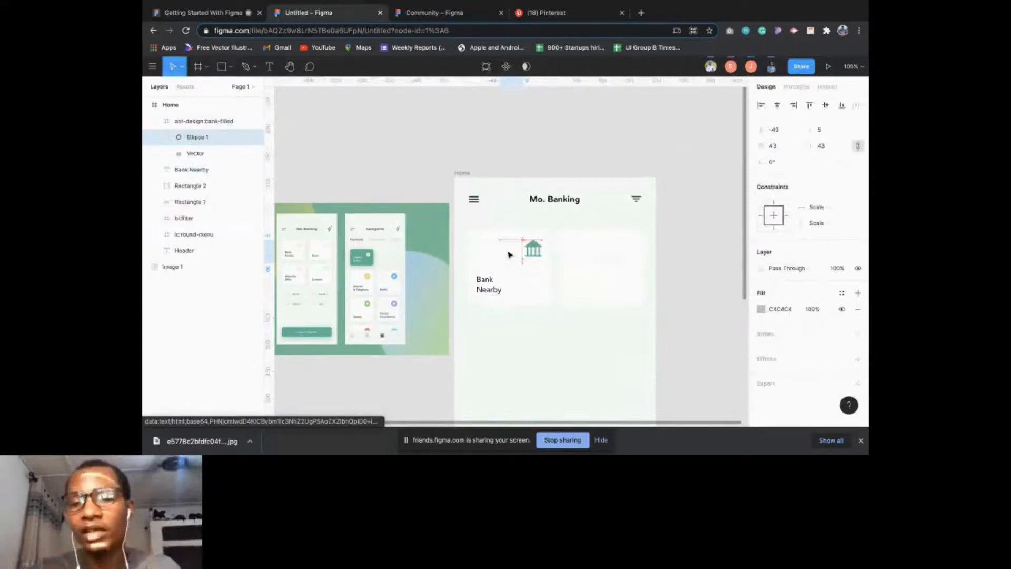
- Tighten the Bank Nearby label's line height to 118.1% and nudge the label down to Y 186
left_click(489, 284)
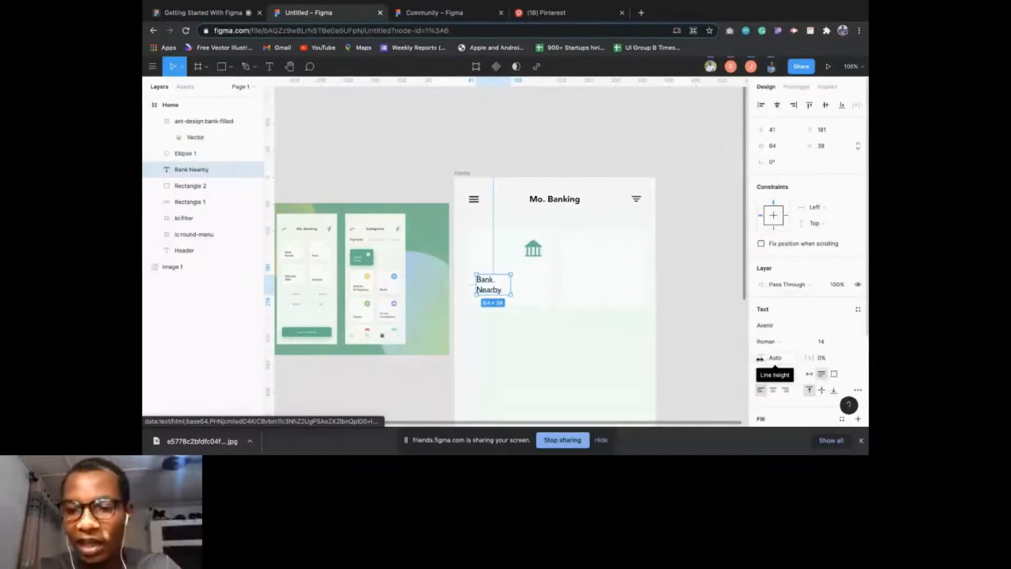
left_click_drag(759, 358, 742, 358)
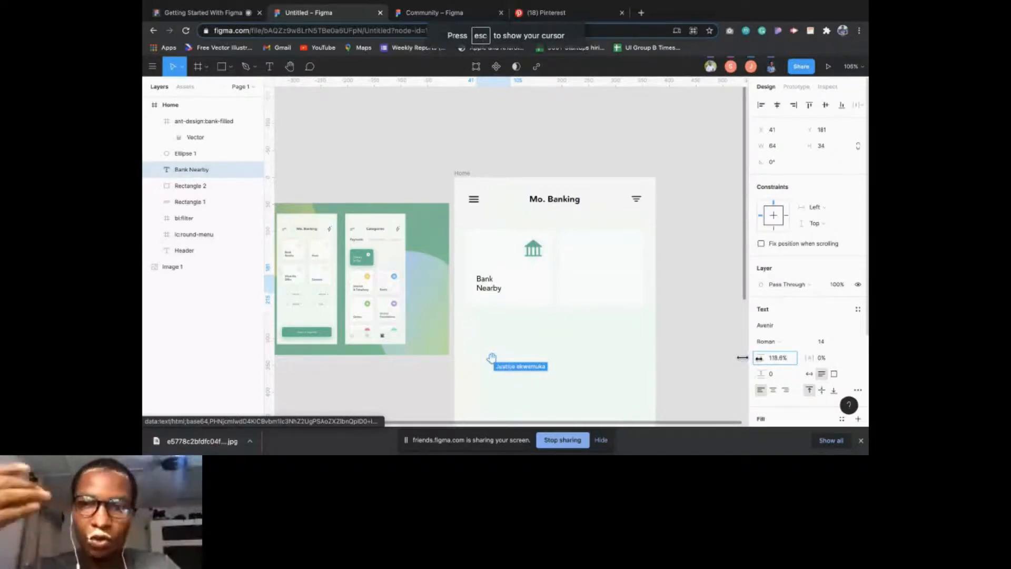
left_click_drag(742, 357, 739, 357)
key("Down")
key("Down")
key("Down")
key("Down")
key("Down")
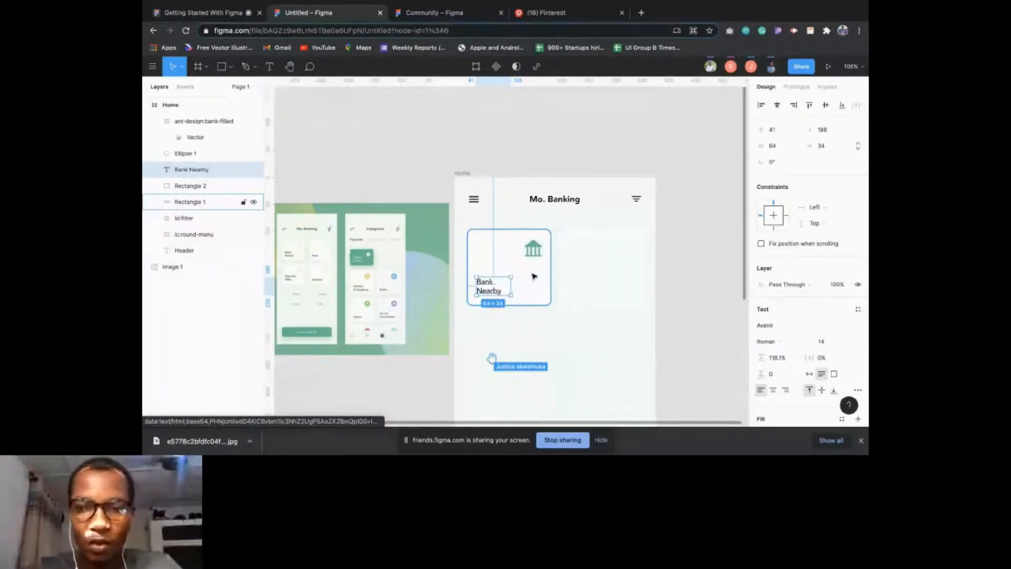
- Resize the light circle behind the bank icon to 52 by 52, keeping its proportions
left_click(534, 258)
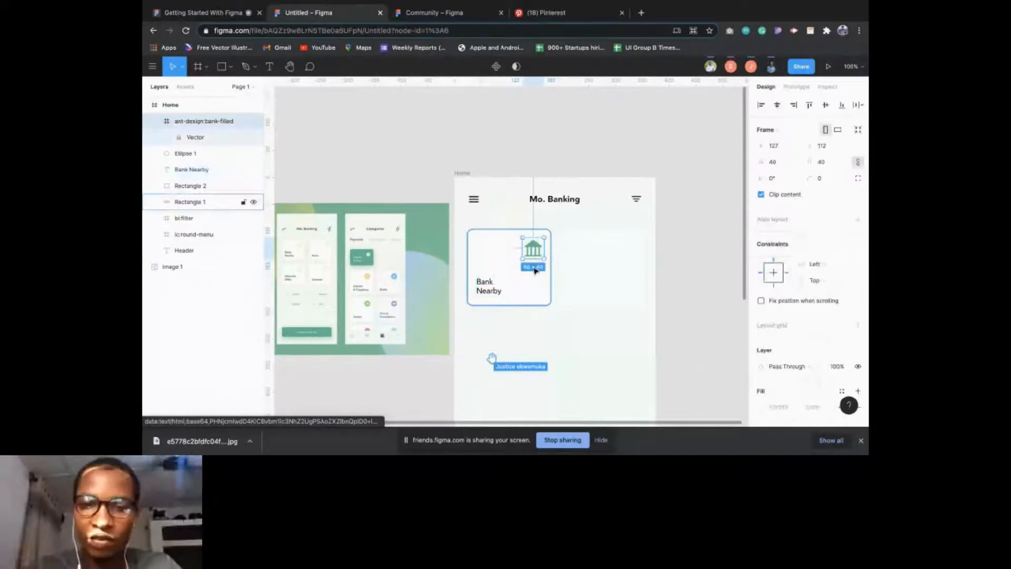
left_click(534, 261)
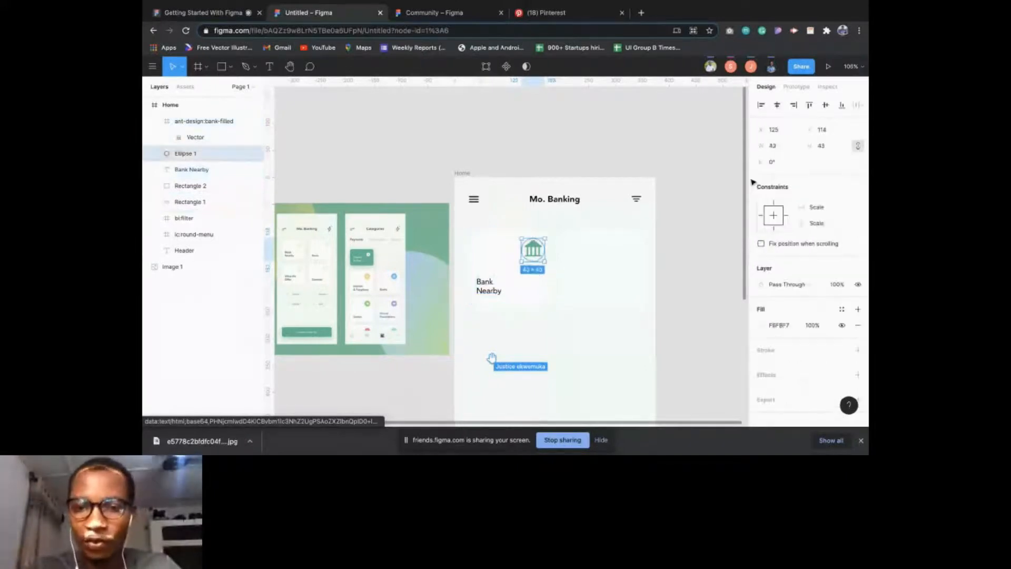
left_click(788, 149)
type("50")
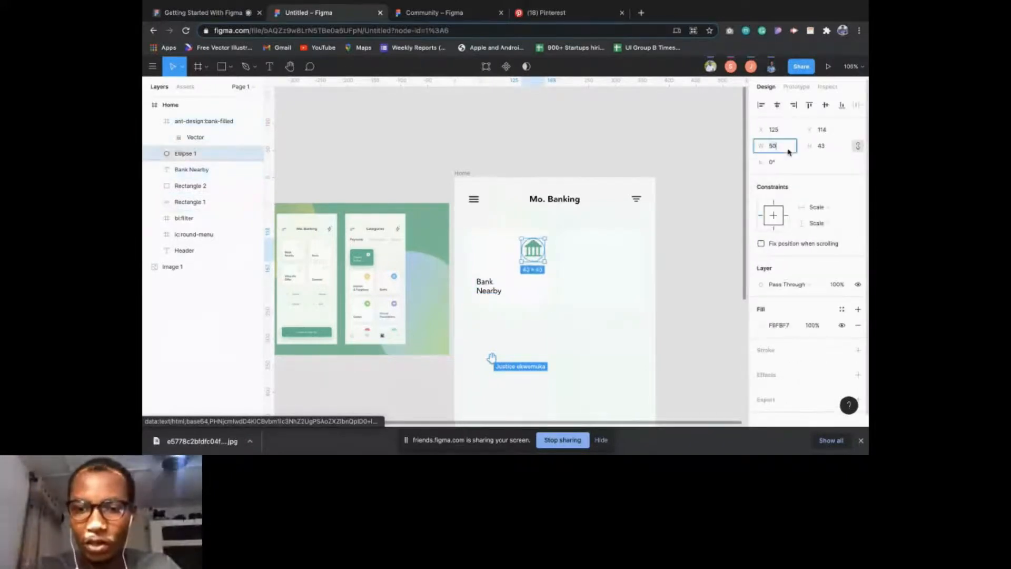
type("2")
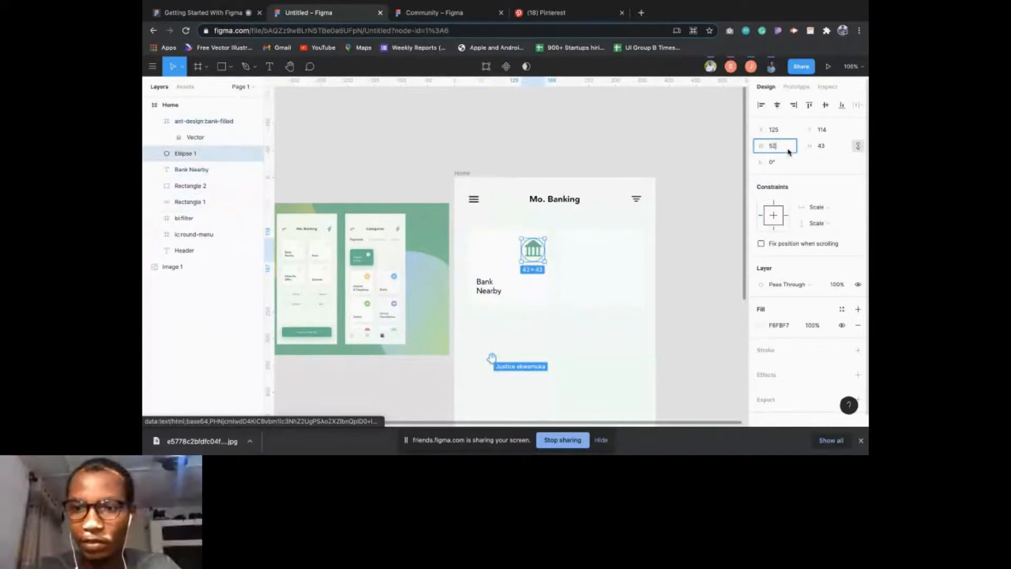
key("Return")
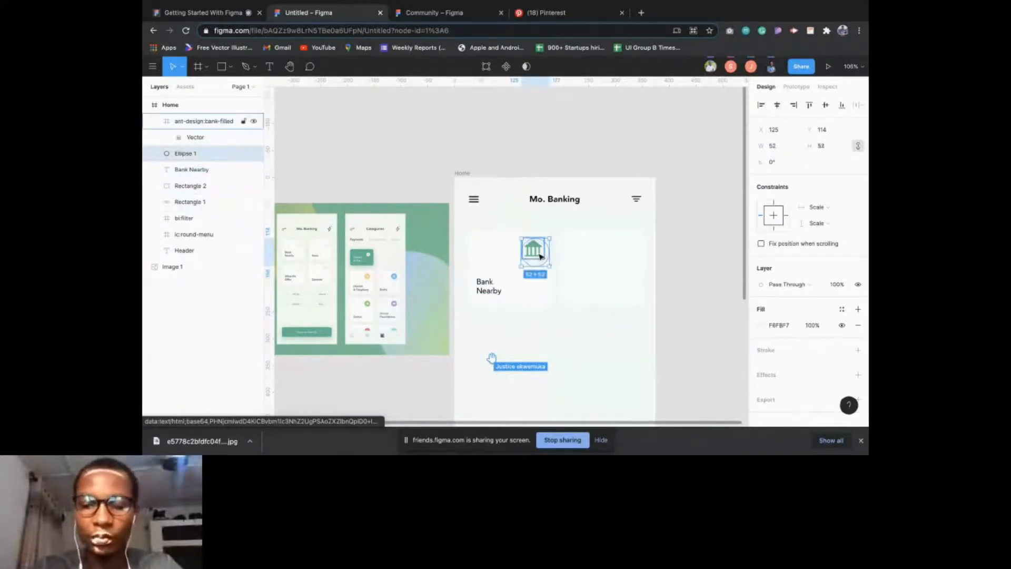
- Center the bank icon on its circle and place the two as one group at about X 119, Y 108
left_click(539, 256, "shift")
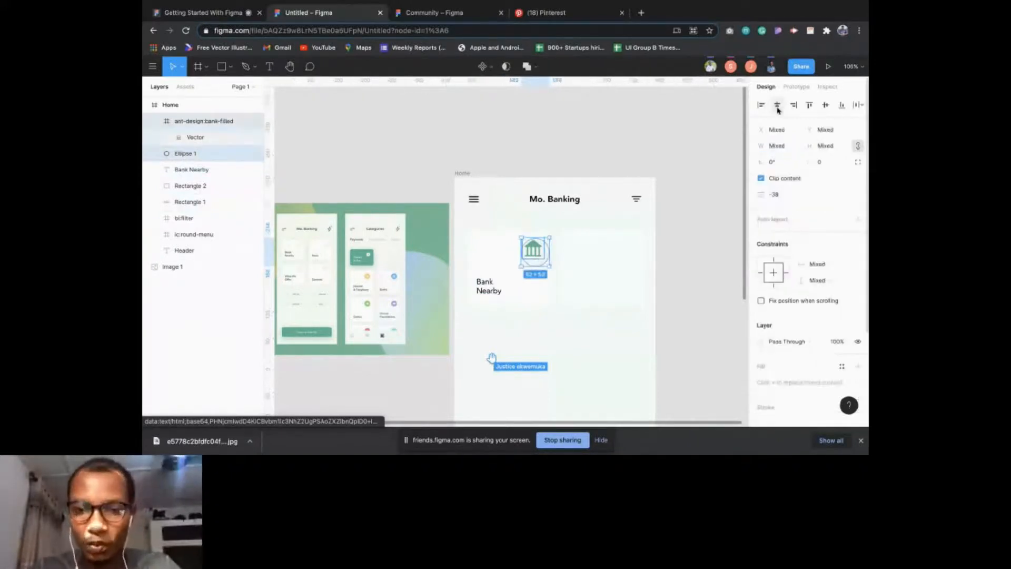
left_click(777, 106)
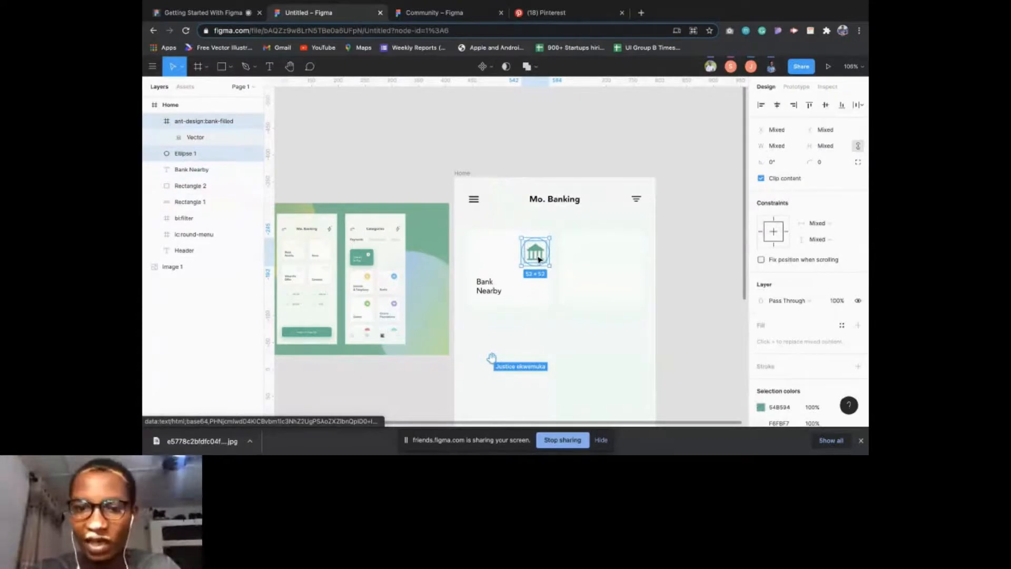
key("ctrl+g")
left_click_drag(538, 259, 535, 256)
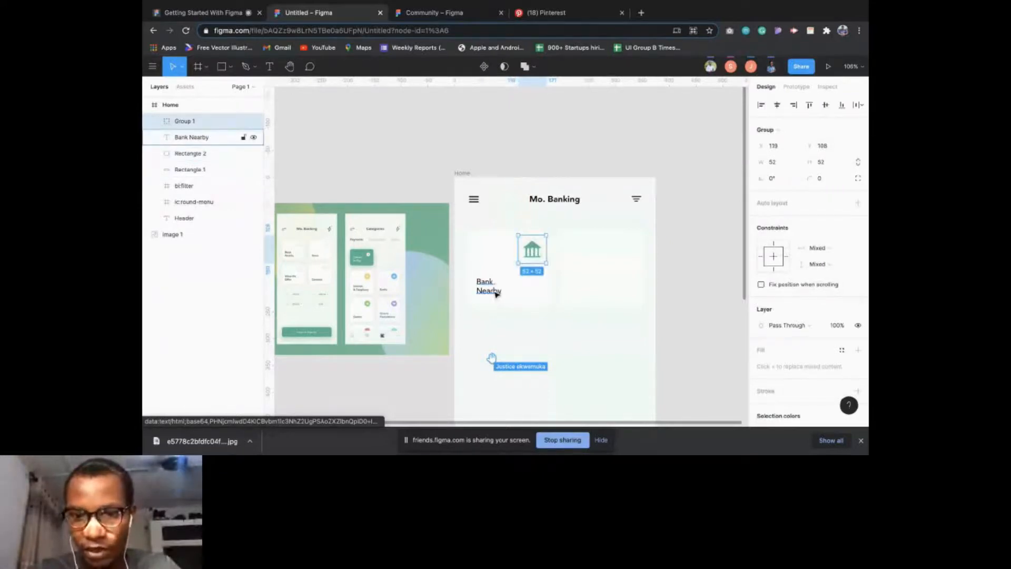
- Group the bank icon with the Bank Nearby label, and group both with the card rectangle behind them
left_click(495, 293, "shift")
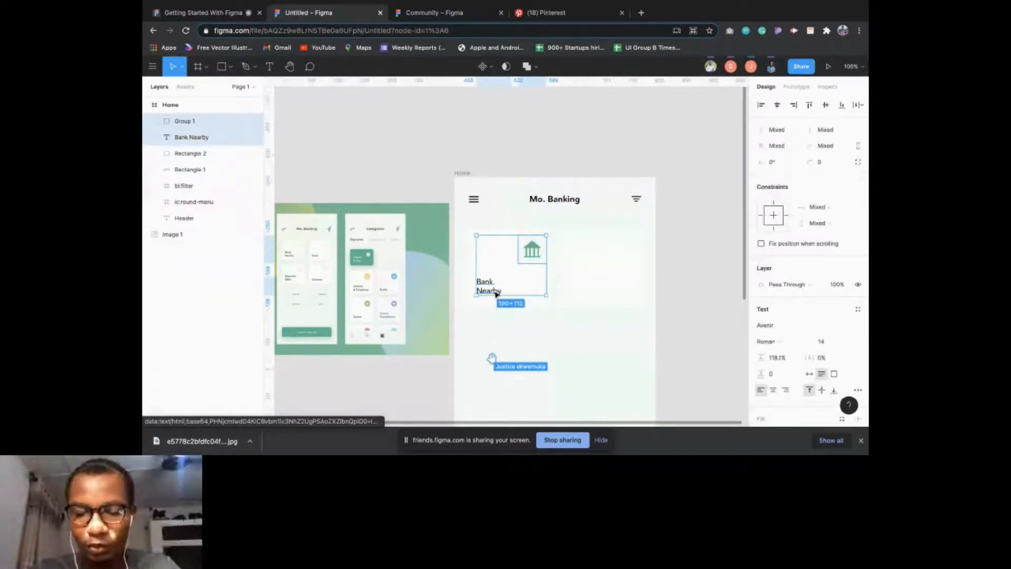
key("ctrl+g")
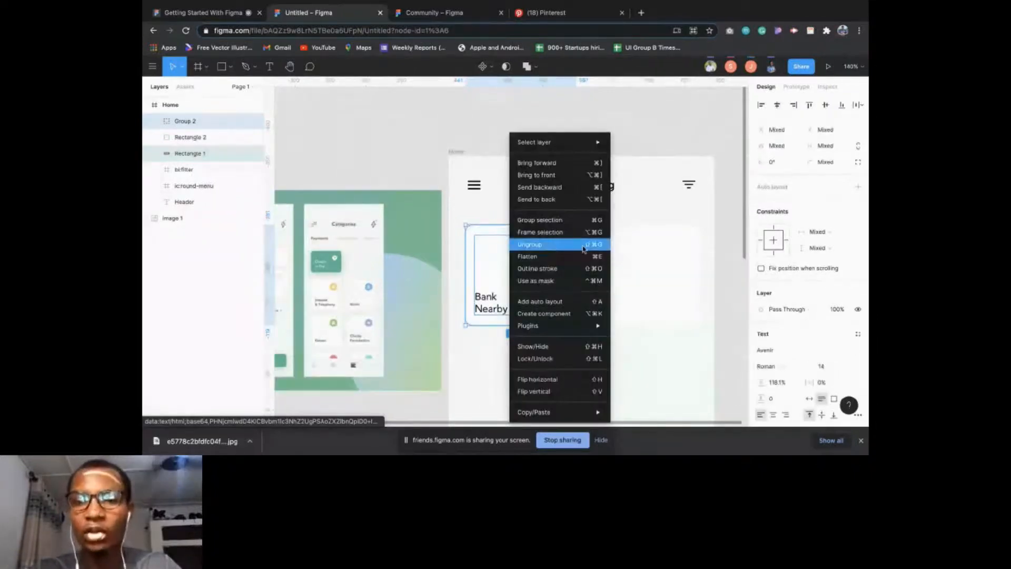
left_click(594, 220)
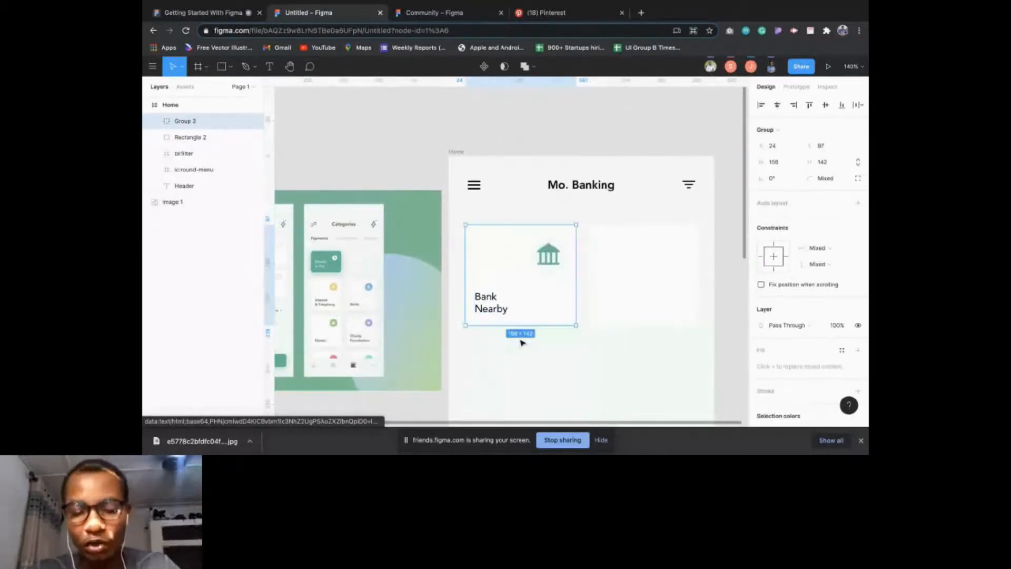
- Delete the empty second card rectangle beside the Bank Nearby card
scroll(520, 340, "right", 1)
scroll(520, 340, "down", 3)
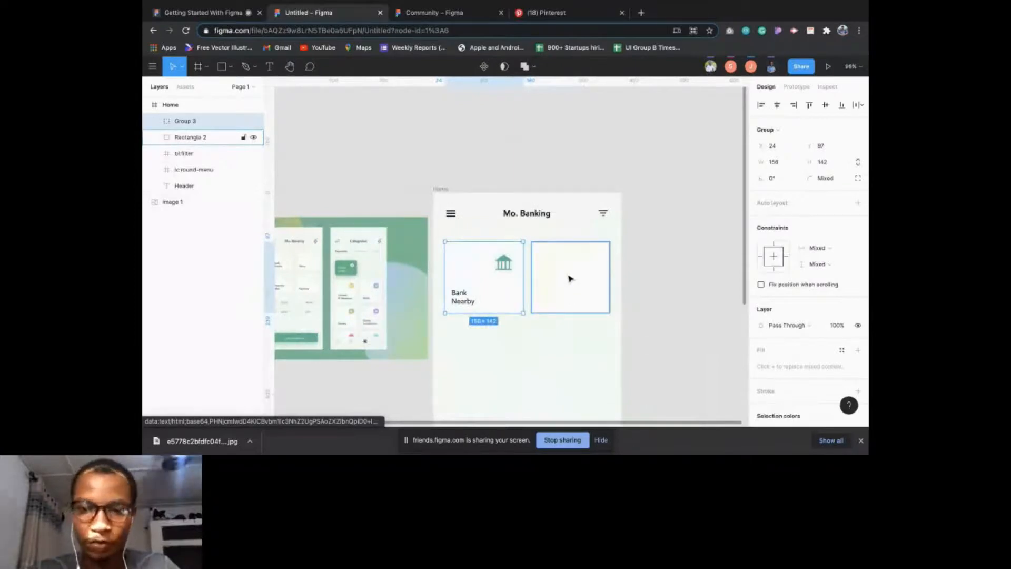
left_click(569, 278)
key("Delete")
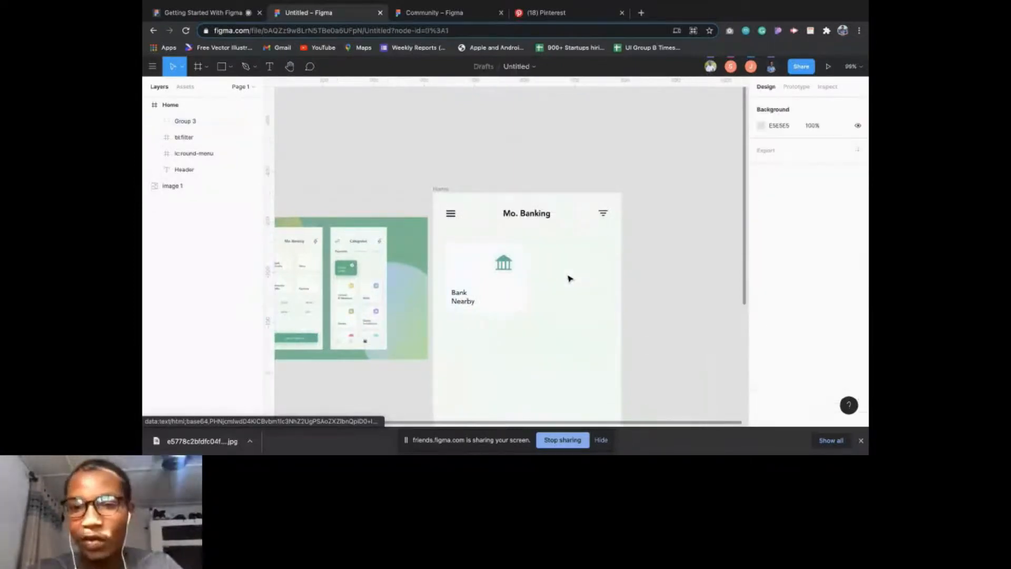
- Turn the grouped Bank Nearby card into a component and rename it Card/default
left_click(476, 293)
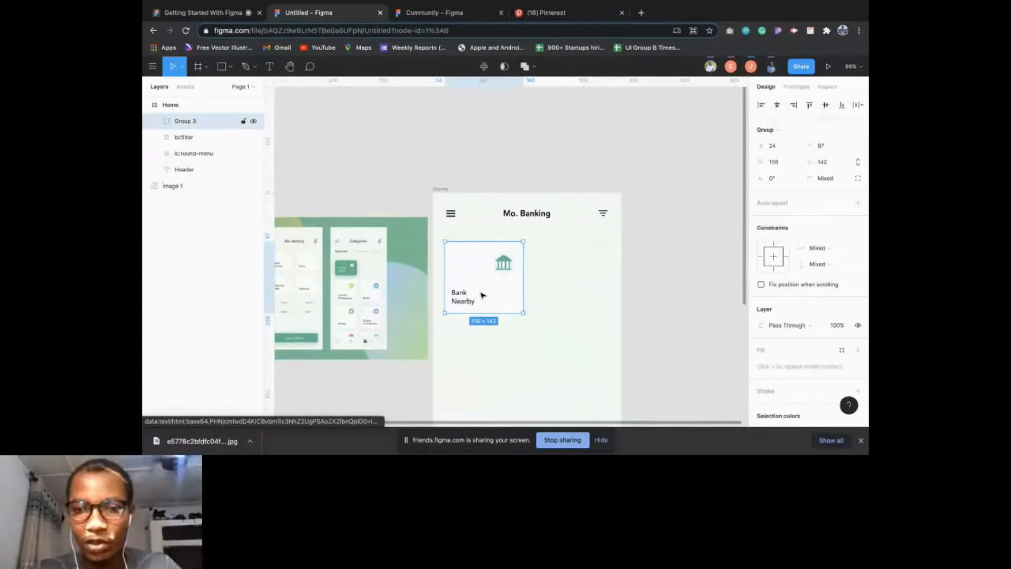
scroll(482, 294, "down", 1)
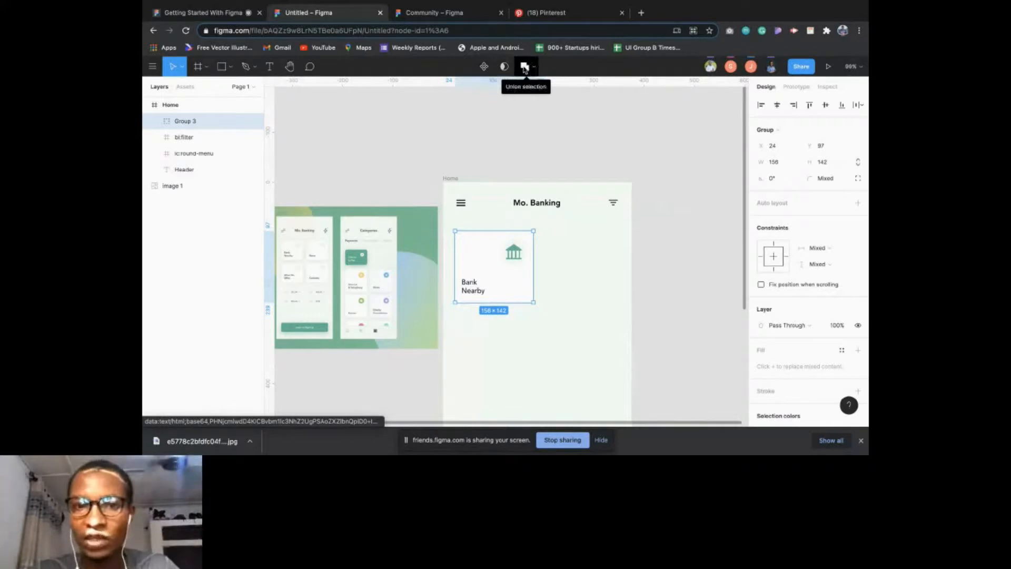
left_click(484, 67)
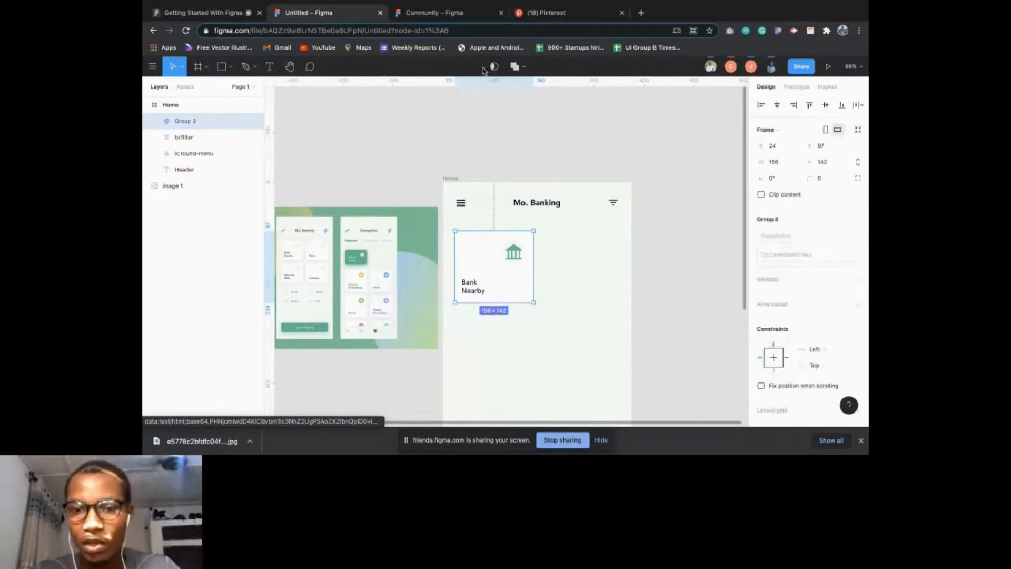
key("ctrl+r")
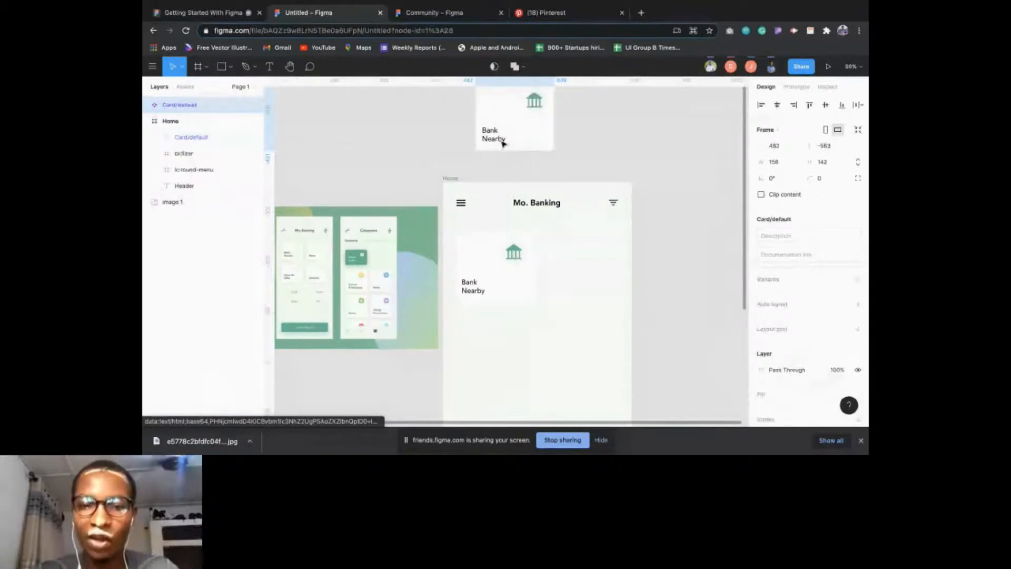
- Duplicate the Card/default instance in the Home frame and place the copy beside it in the same row
scroll(499, 300, "up", 1)
left_click(499, 300)
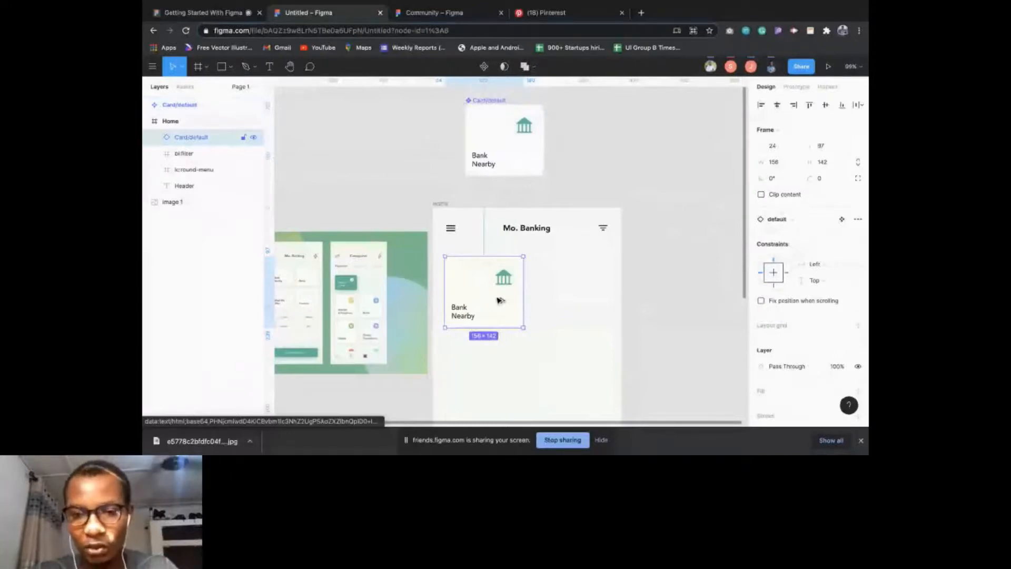
left_click_drag(499, 300, 582, 302)
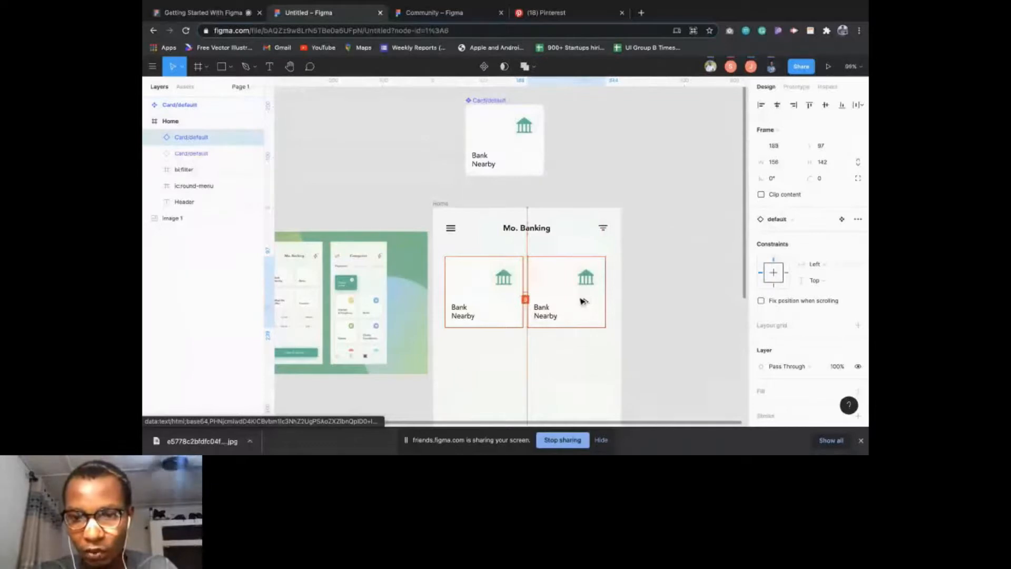
key("Escape")
- Show the Home frame's column grid and align the second card with the last two columns, at X 195
left_click(841, 260)
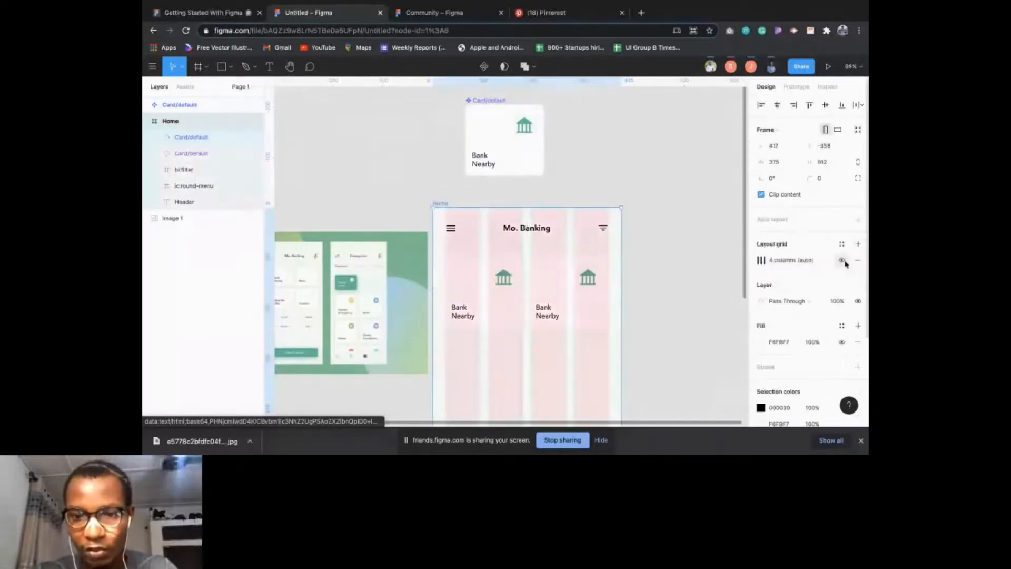
left_click(593, 298)
key("shift+2")
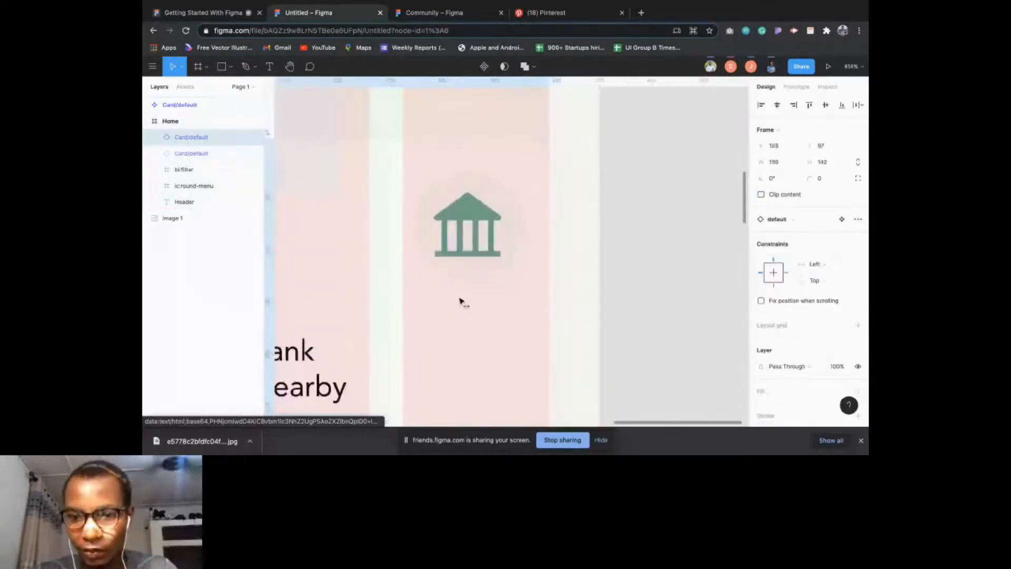
scroll(586, 266, "down", 5)
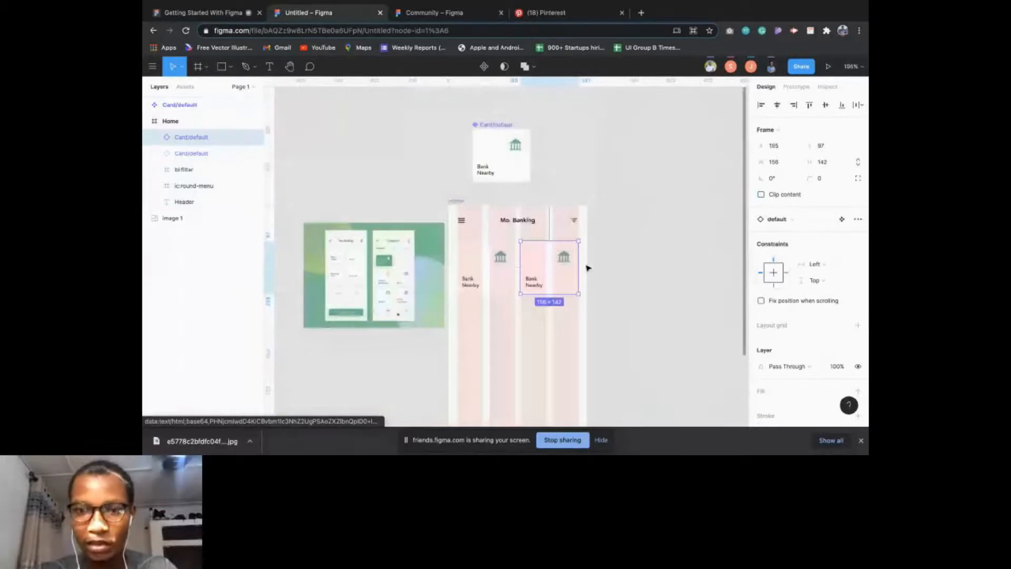
scroll(588, 268, "left", 3)
- Hide the Home frame's column grid and select the first card instance in the row
left_click(565, 159)
left_click(842, 260)
scroll(643, 341, "right", 3)
scroll(643, 341, "down", 1)
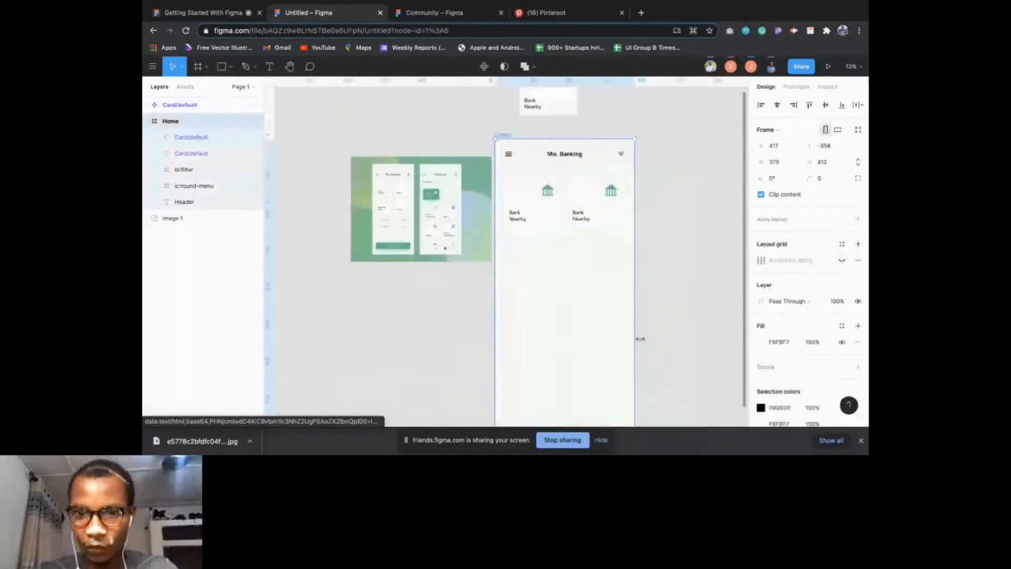
left_click(523, 231)
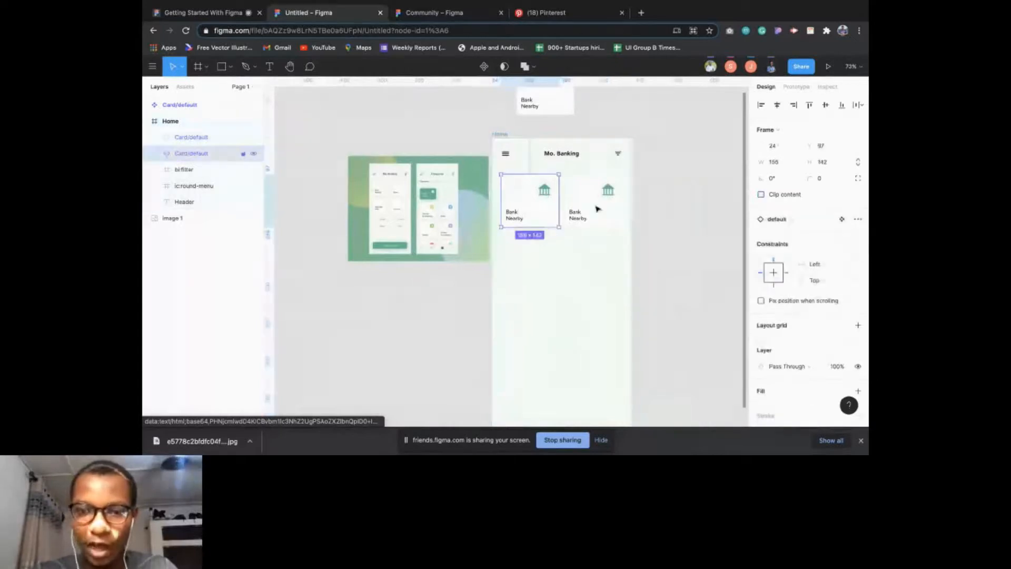
- Duplicate both Card/default instances in the Home frame and place the copies as a second row at Y 255
left_click(596, 208, "shift")
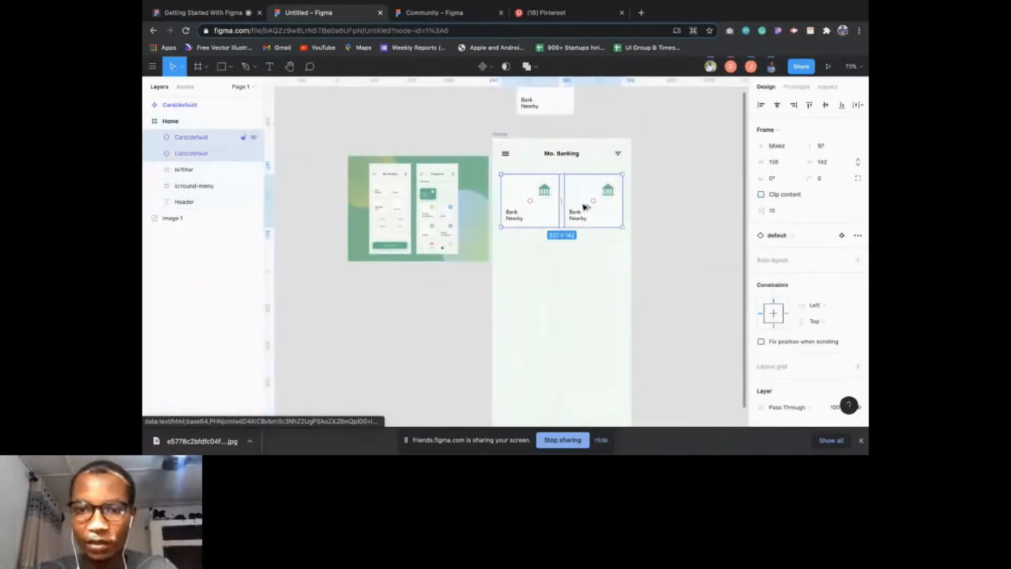
left_click_drag(585, 207, 588, 264, "alt")
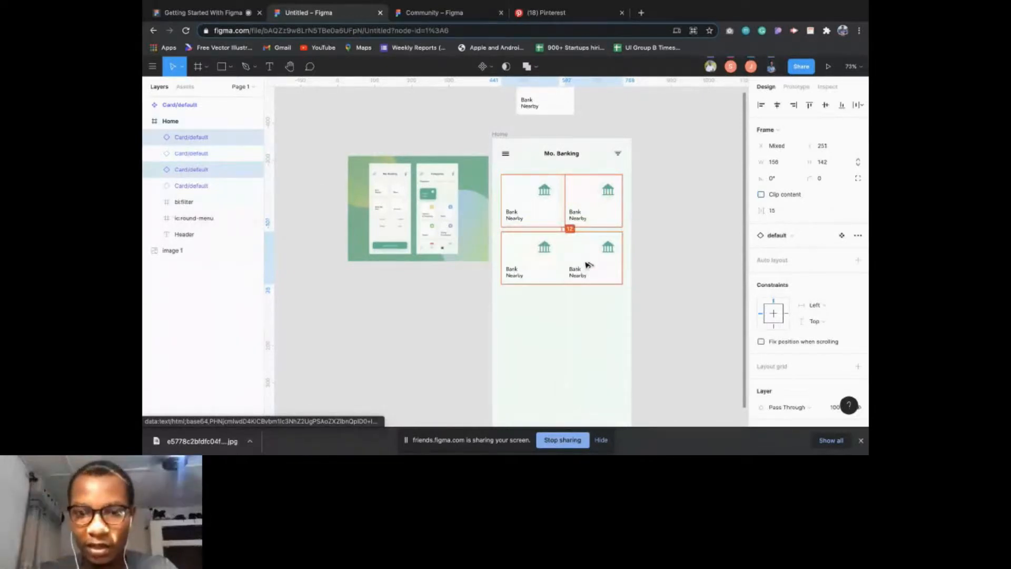
left_click_drag(588, 265, 589, 267, "alt")
scroll(560, 230, "up", 5)
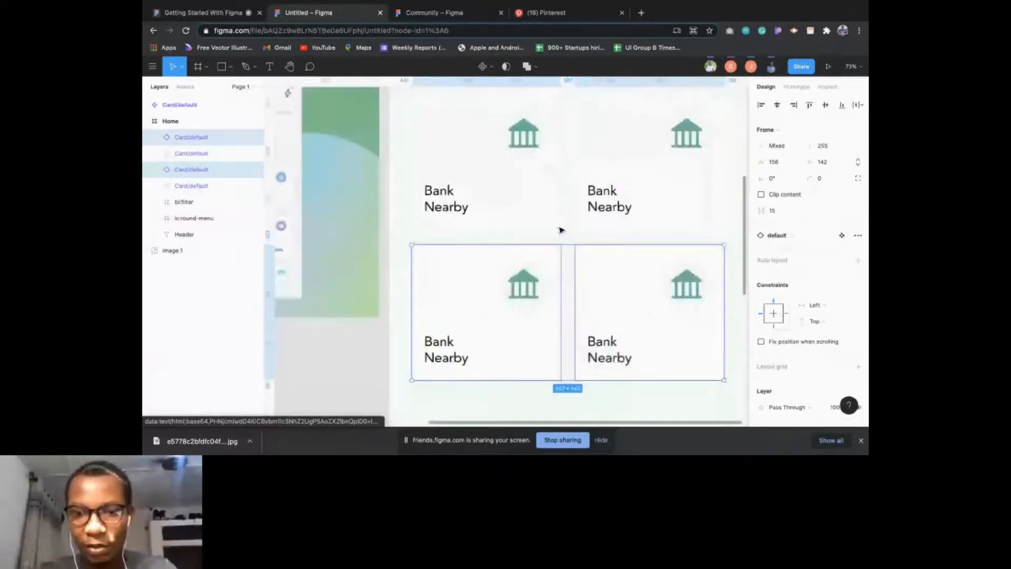
scroll(560, 230, "down", 1)
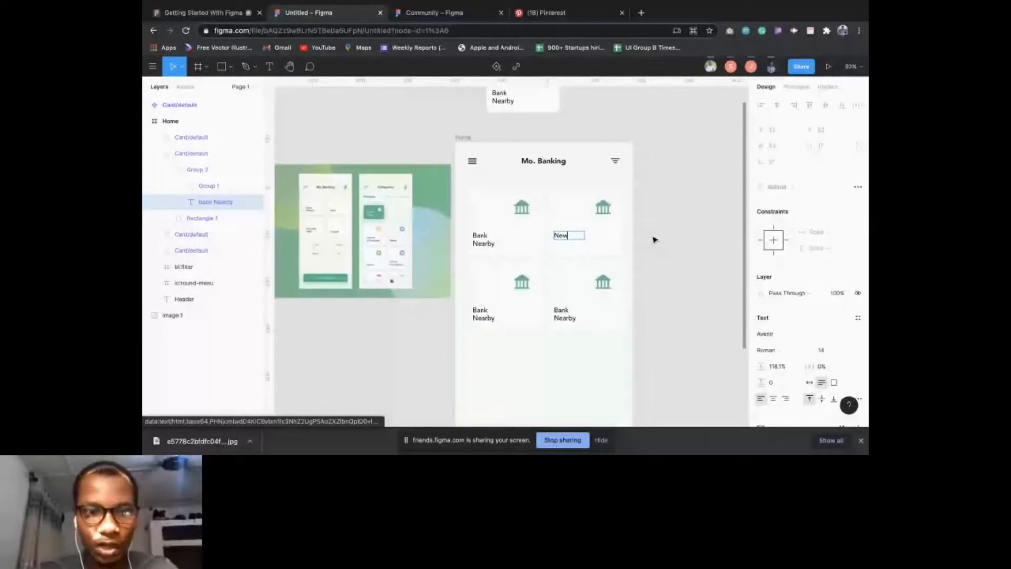
- Relabel the other three cards as News, What we offer and Contacts, leaving the first as Bank Nearby
type("s")
double_click(481, 316)
type("What w")
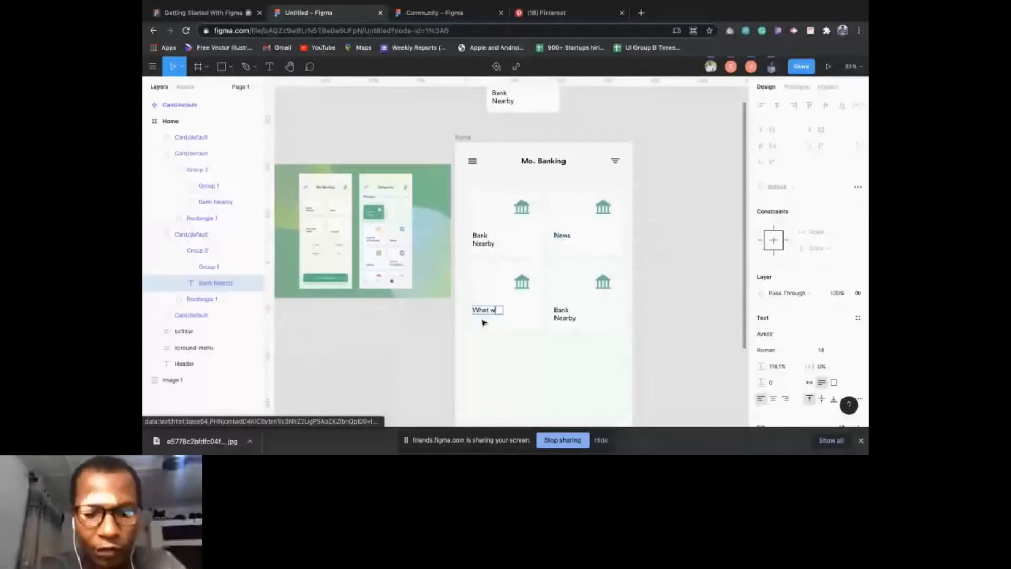
type("e offer")
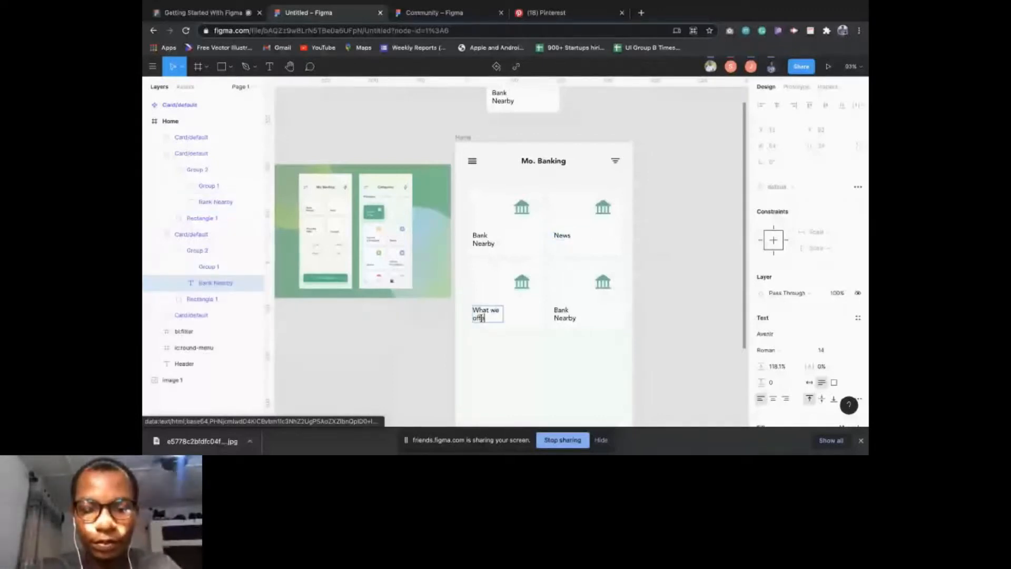
double_click(560, 314)
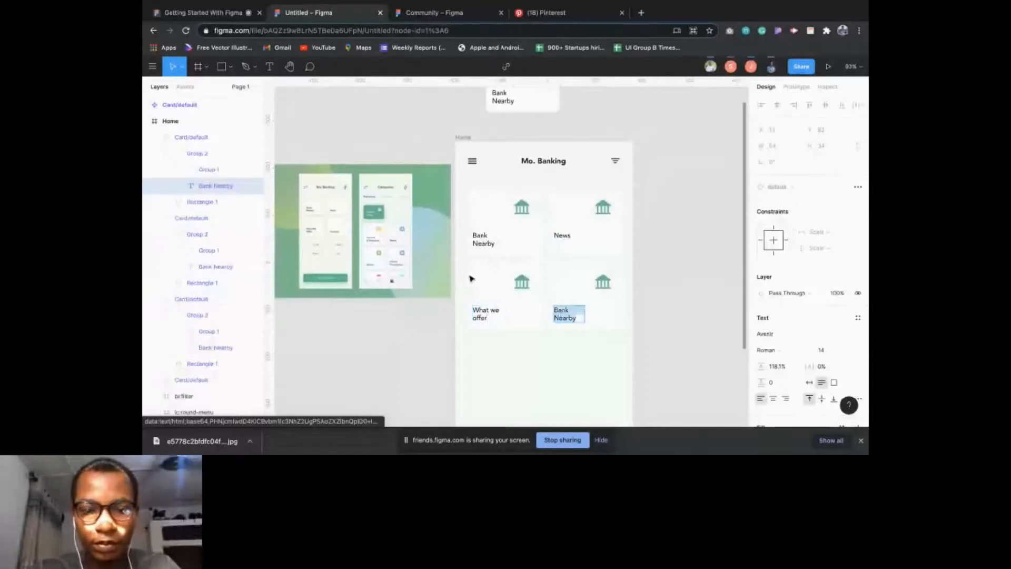
type("Contacts")
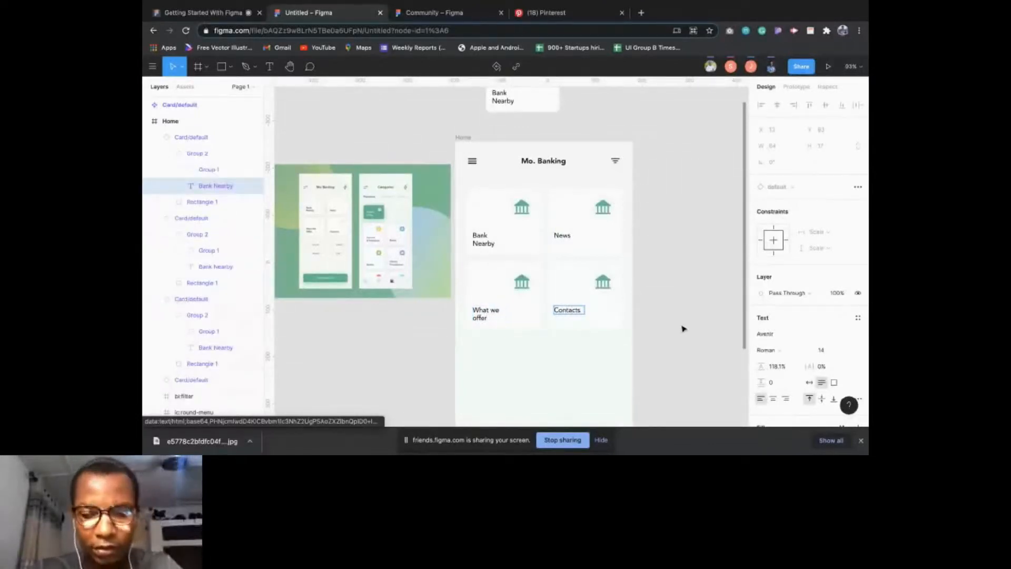
key("Escape")
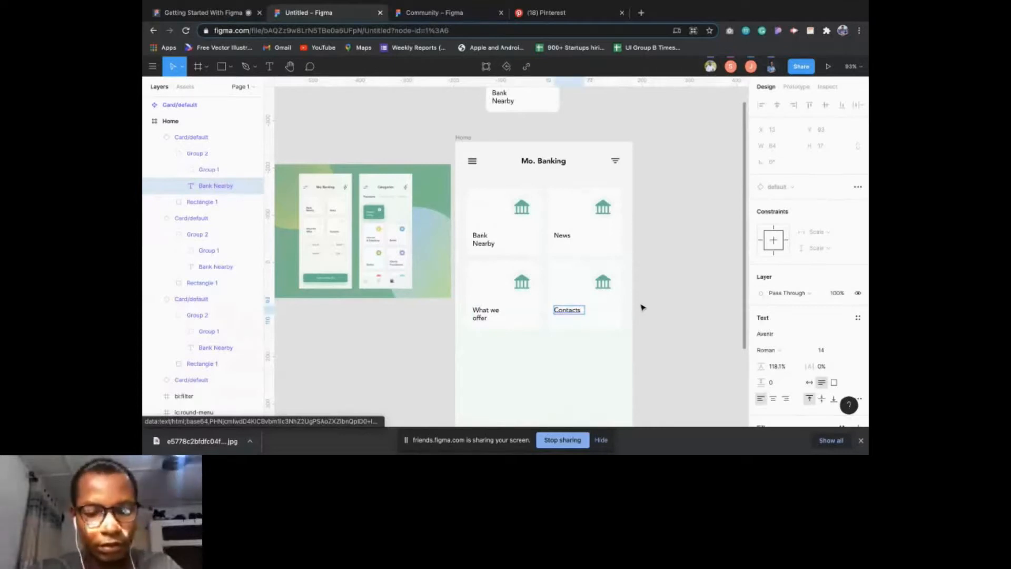
left_click(642, 307)
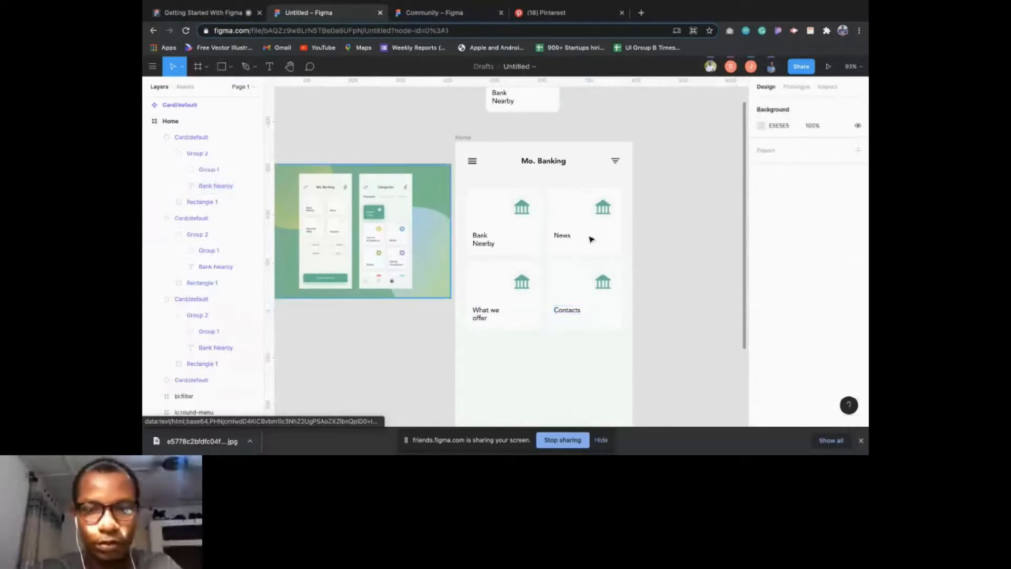
- Align the first card's Bank Nearby label to the bottom of its text box
double_click(484, 243)
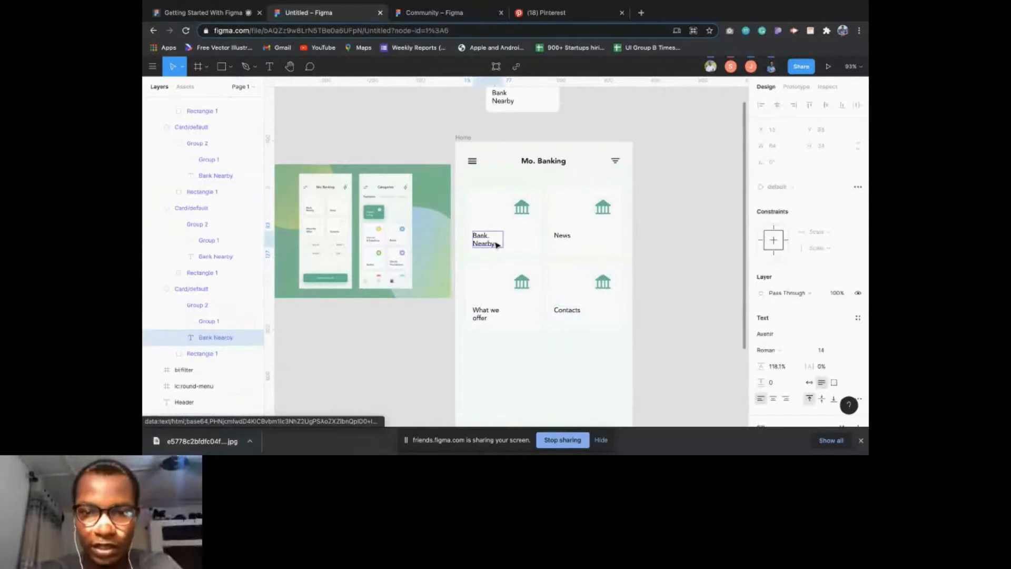
scroll(830, 356, "down", 2)
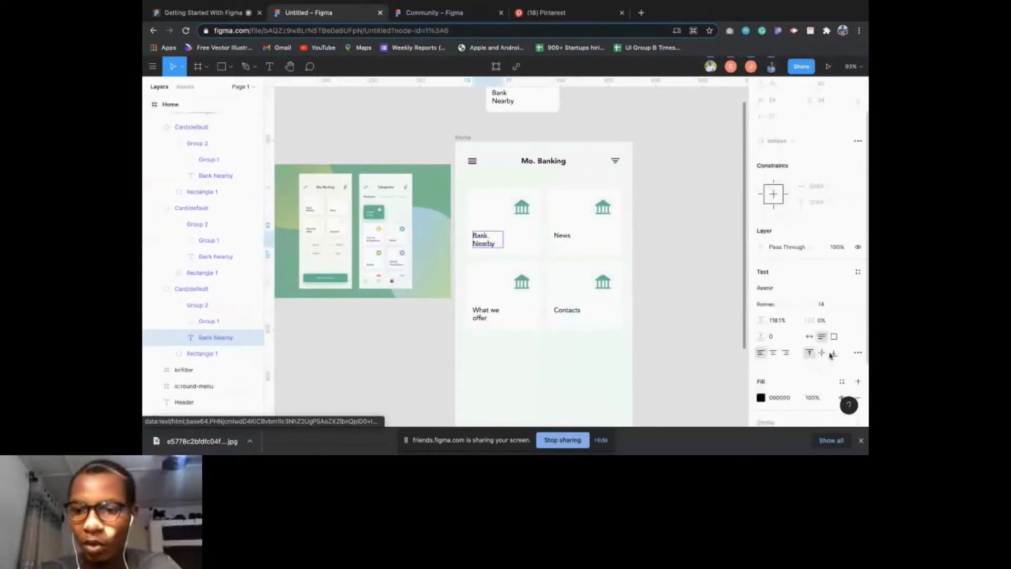
left_click(832, 353)
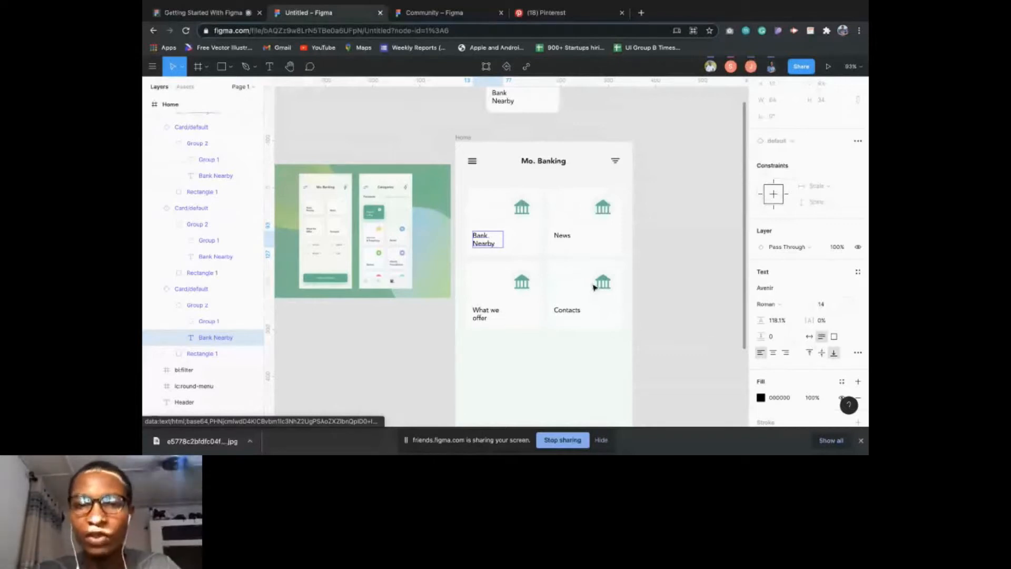
- Add a drop shadow effect to the main Card/default component above the Home frame
scroll(594, 287, "up", 1)
left_click(521, 105)
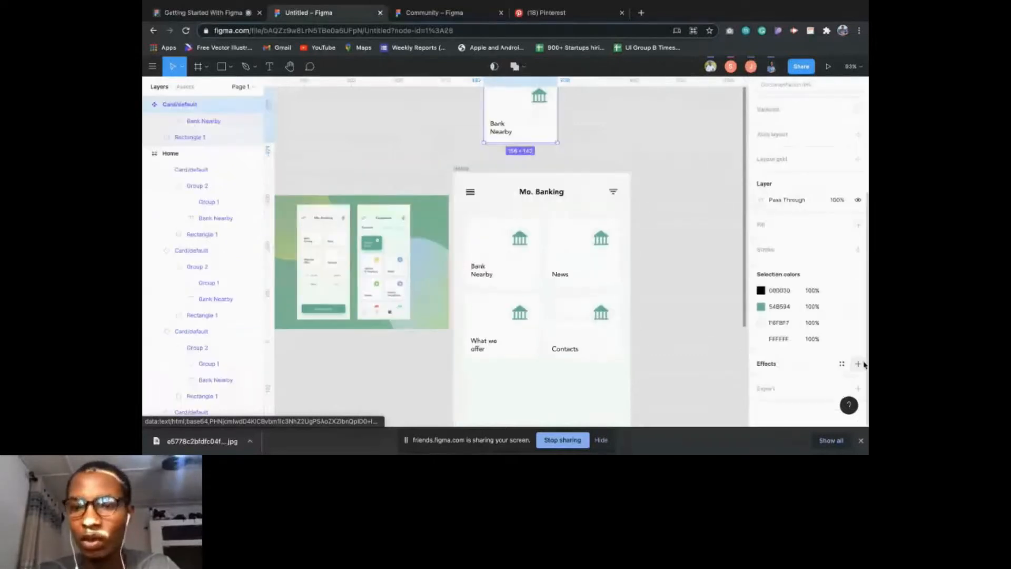
left_click(857, 363)
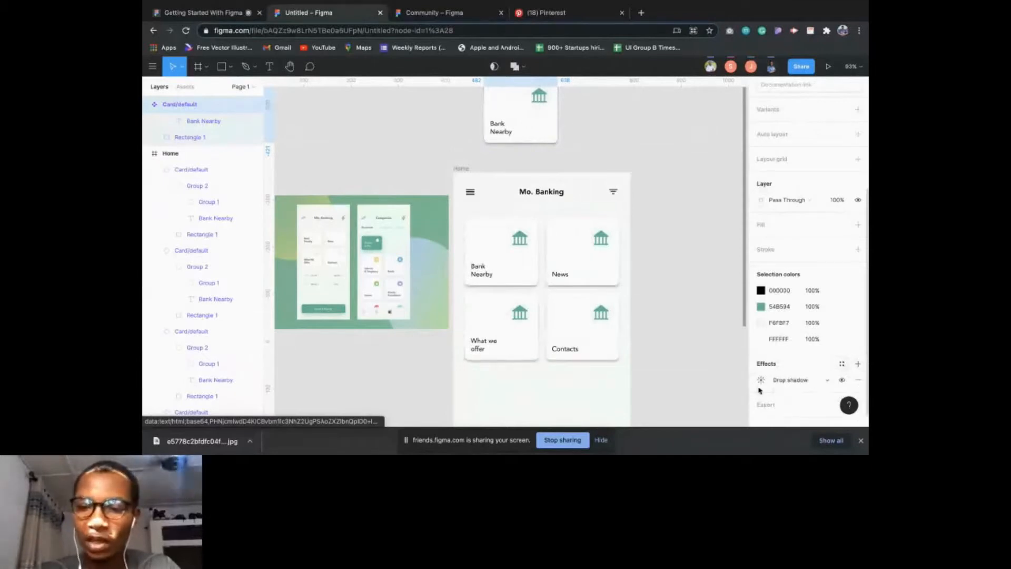
left_click(810, 380)
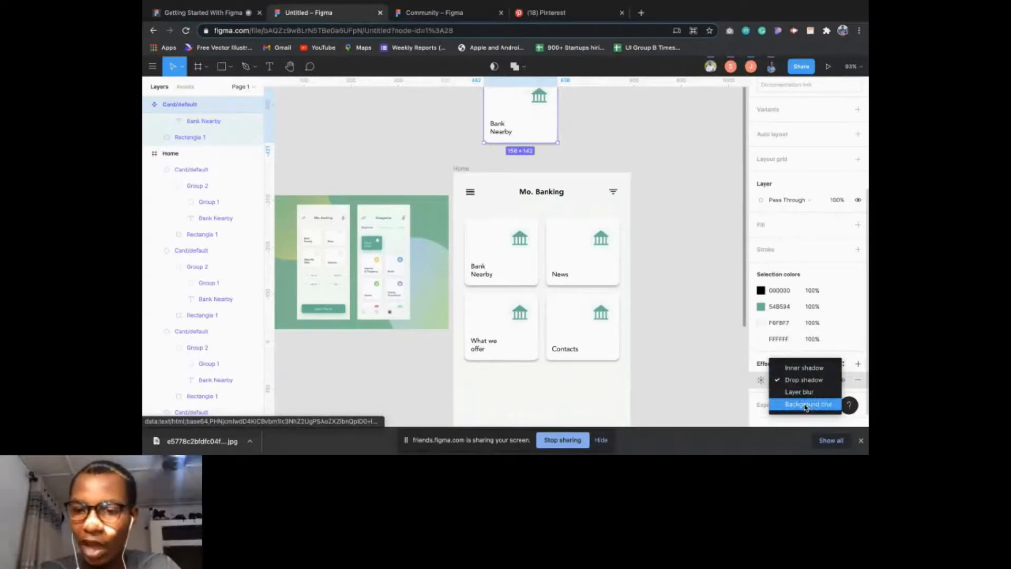
left_click(761, 381)
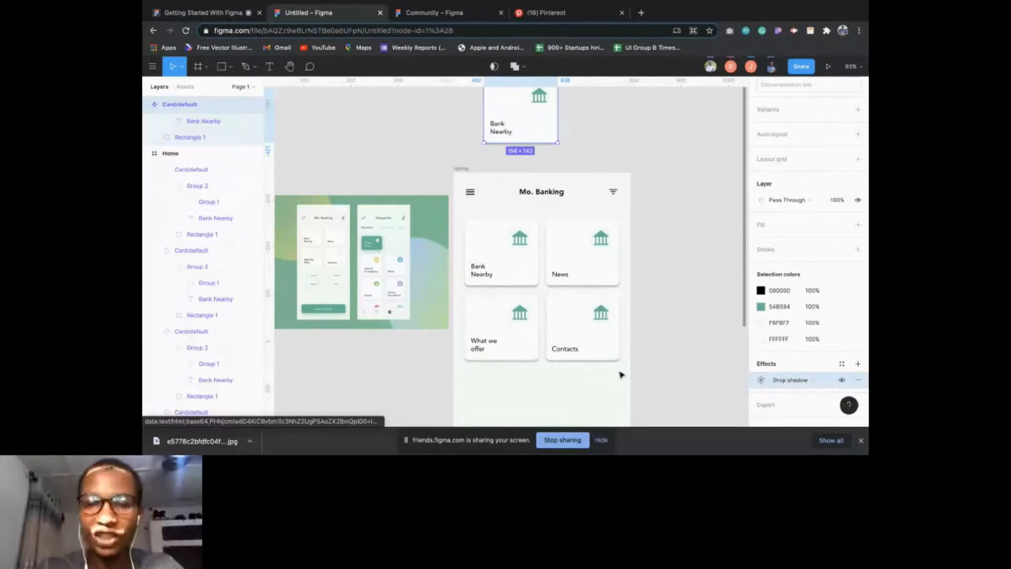
- Soften the component's drop shadow with light grey CFCFCF and a blur of 10, and deselect it
left_click(761, 384)
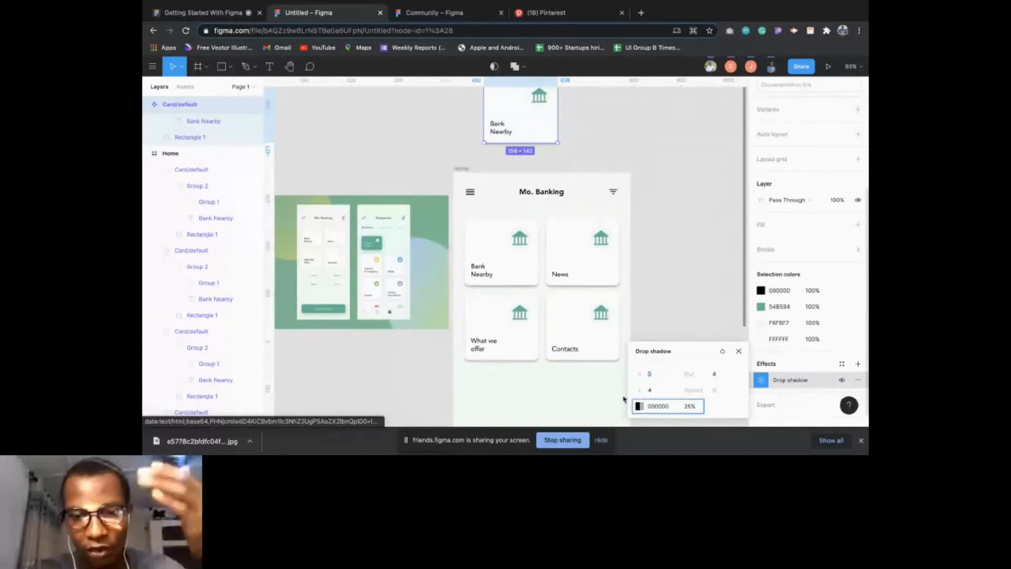
left_click(640, 405)
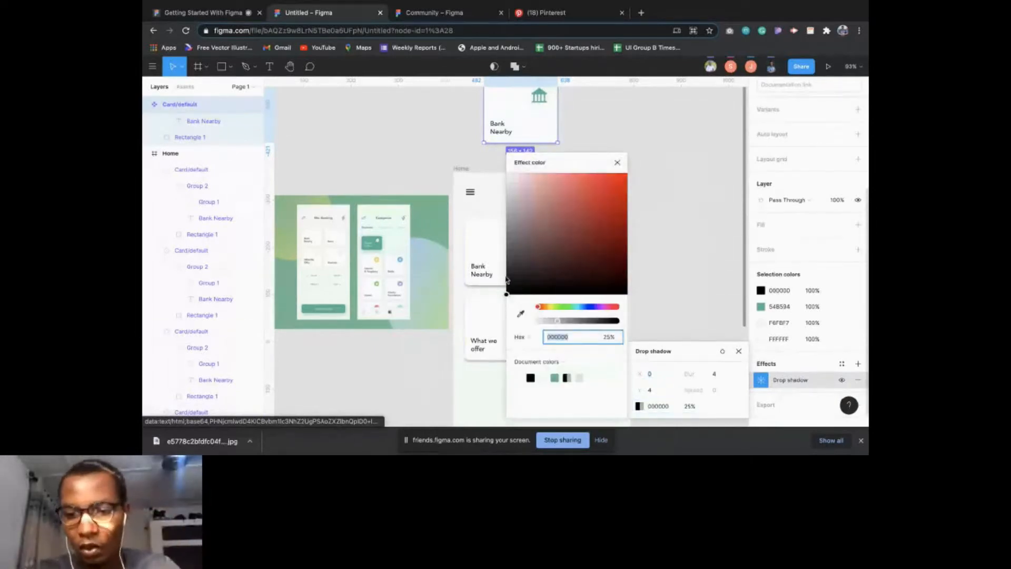
left_click_drag(509, 282, 486, 233)
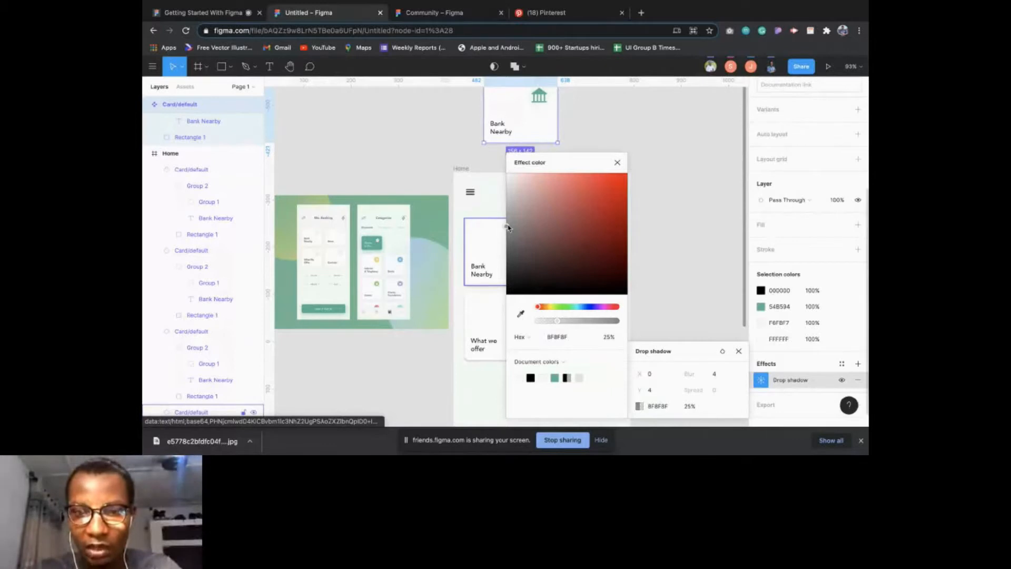
left_click_drag(506, 227, 501, 214)
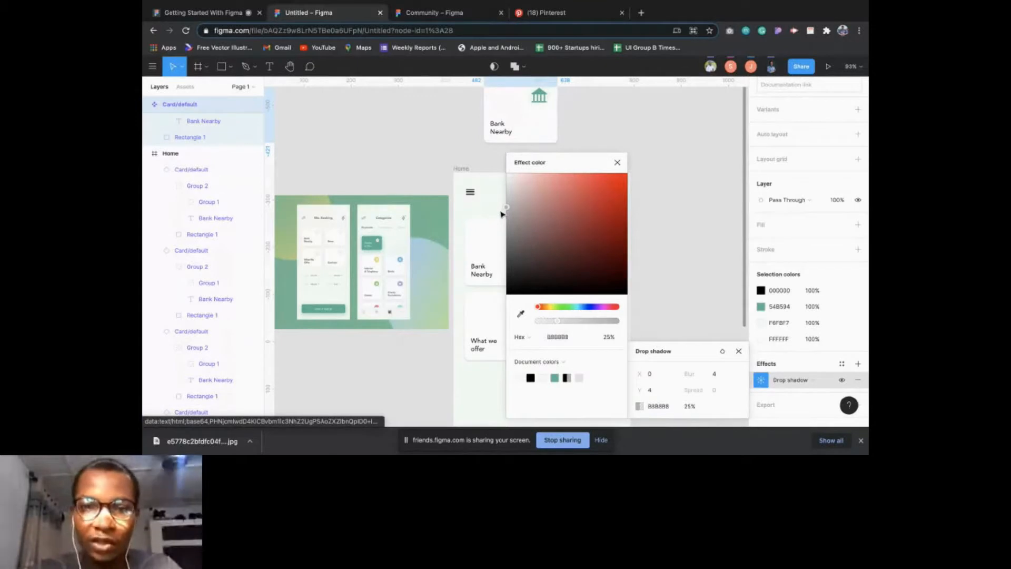
scroll(503, 211, "right", 5)
left_click_drag(521, 192, 490, 191)
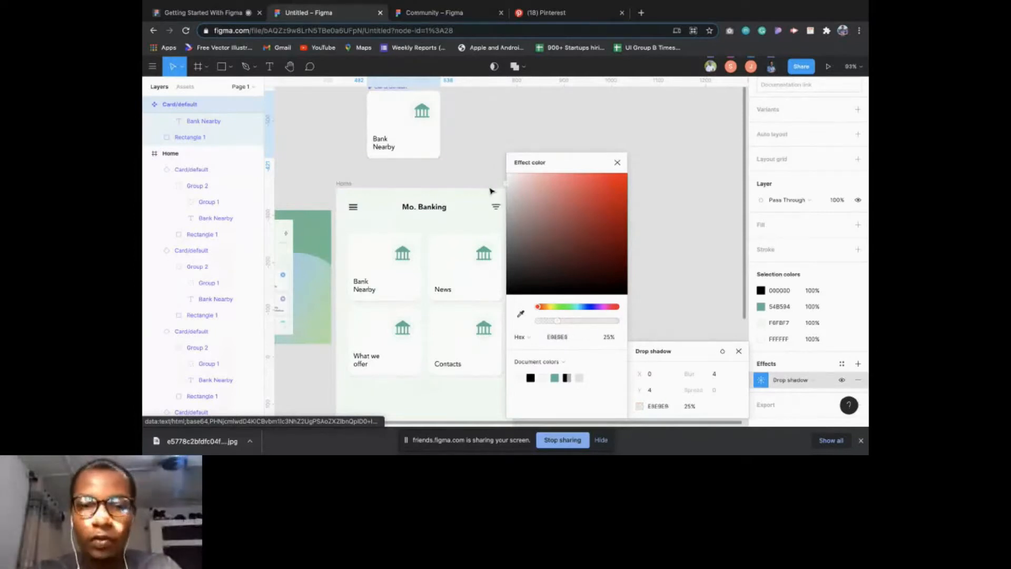
left_click(719, 379)
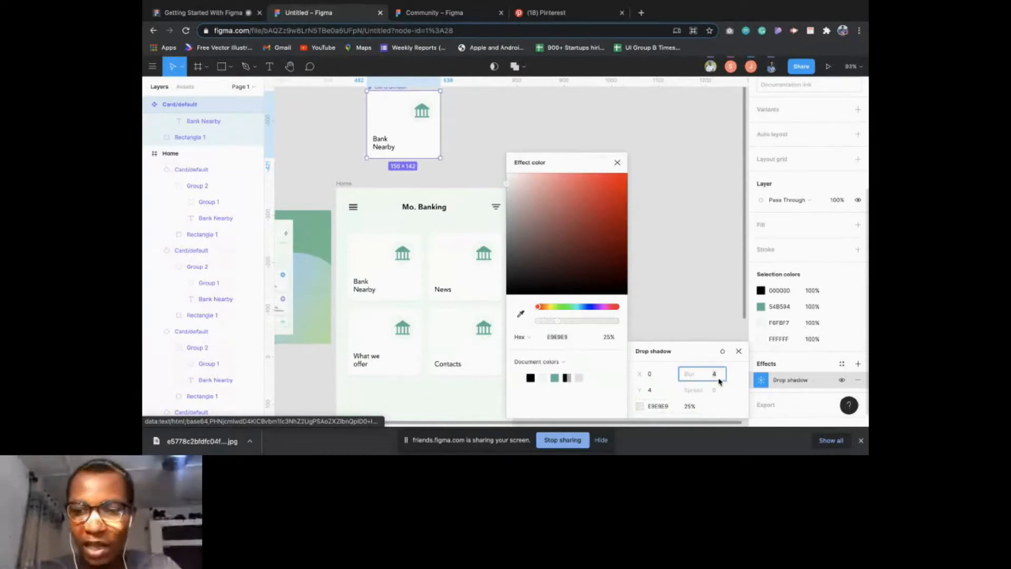
key("Return")
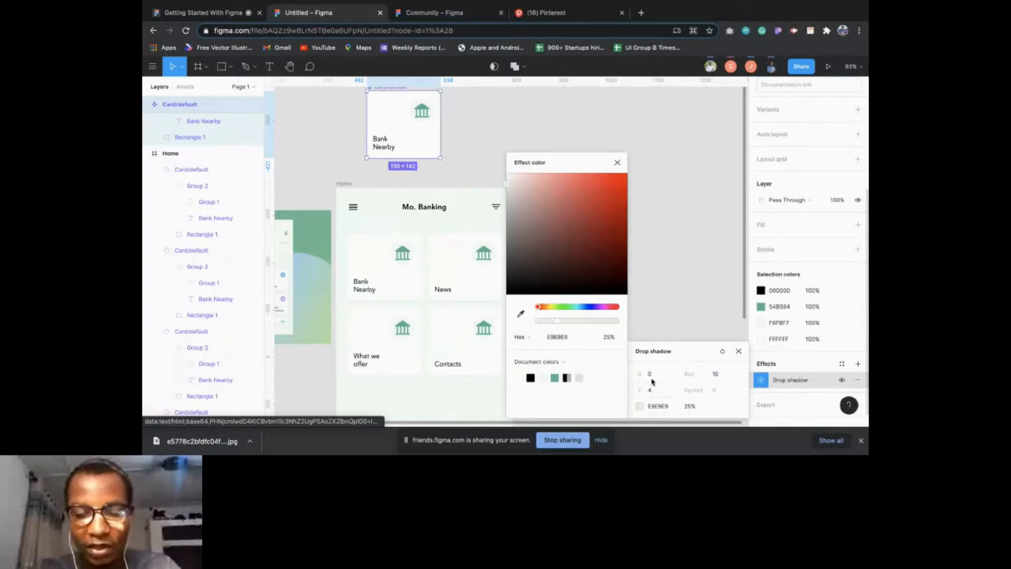
left_click_drag(506, 185, 505, 201)
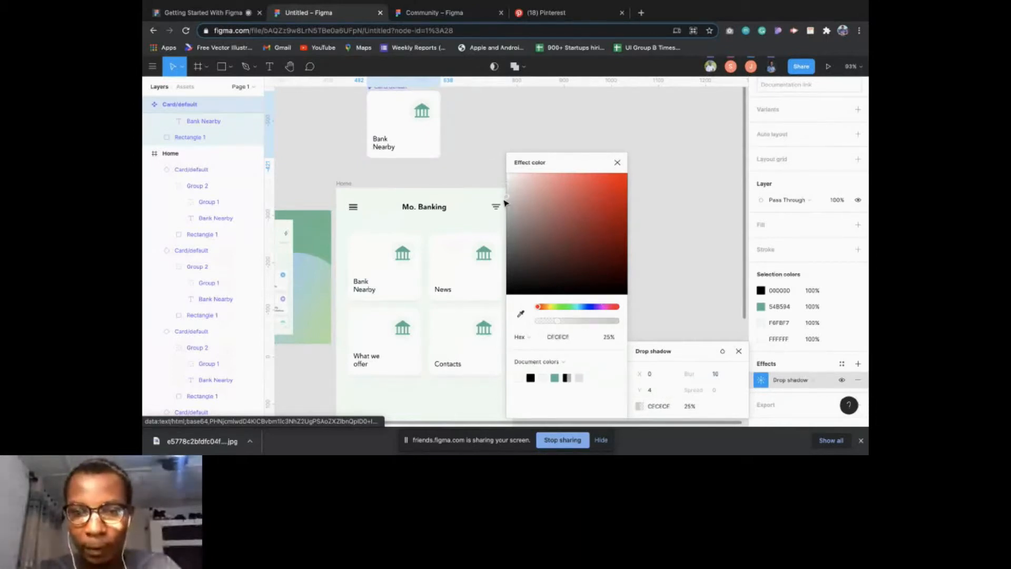
left_click(617, 162)
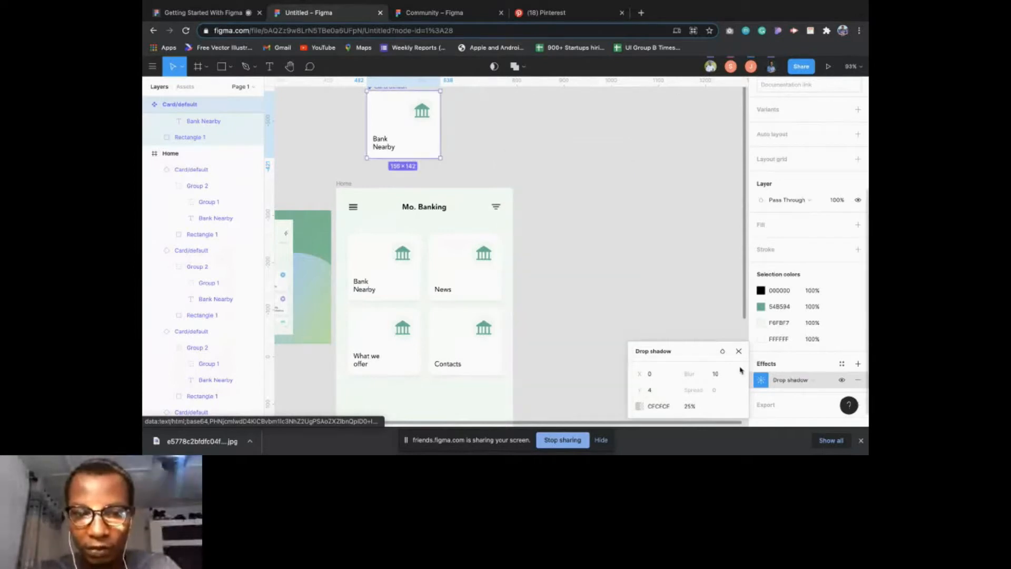
left_click(738, 350)
left_click(587, 369)
scroll(587, 369, "left", 5)
scroll(587, 369, "down", 2)
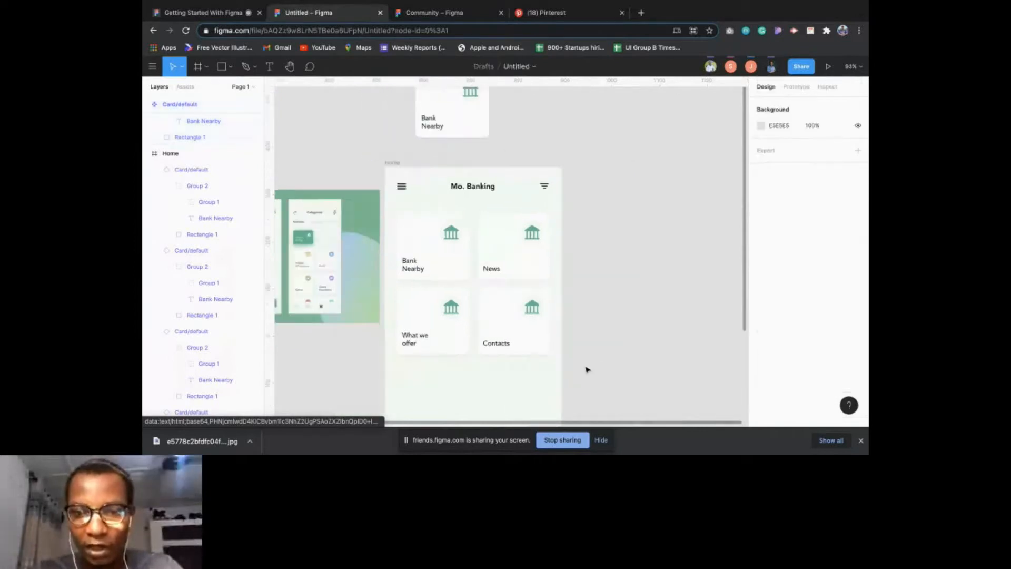
left_click(424, 266)
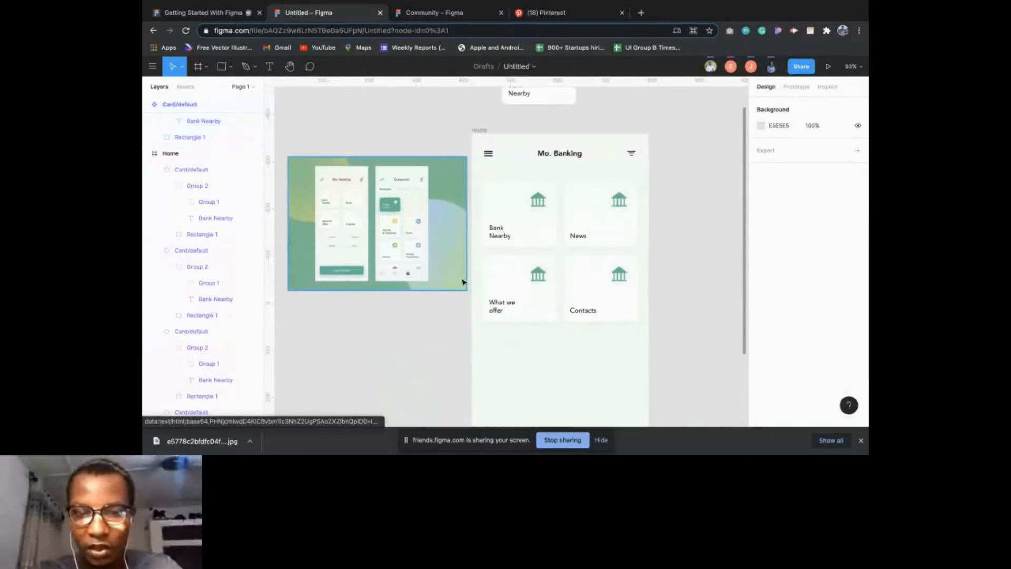
left_click(554, 375)
scroll(557, 376, "down", 1)
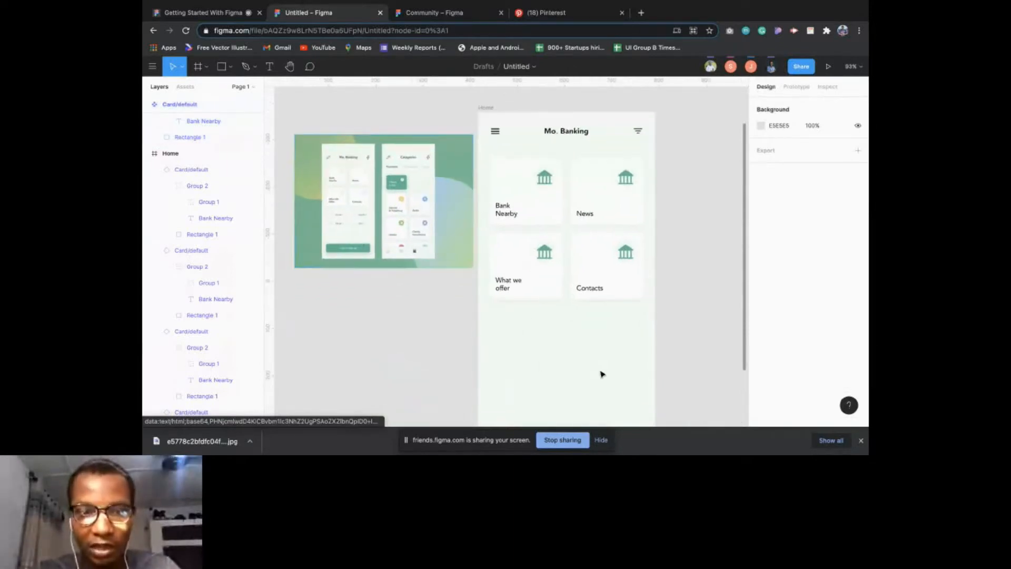
scroll(600, 374, "down", 5)
scroll(601, 374, "down", 3)
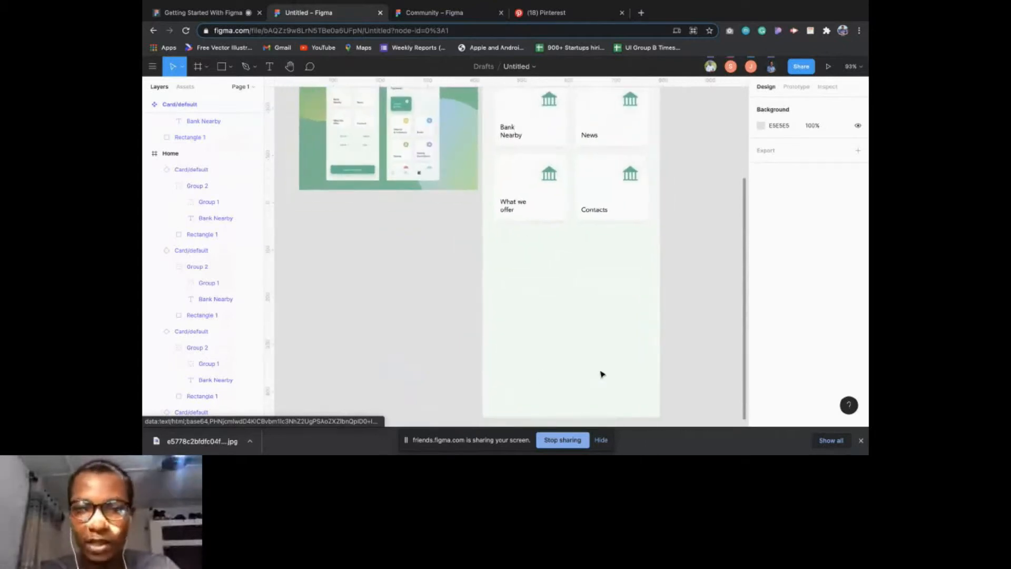
key("t")
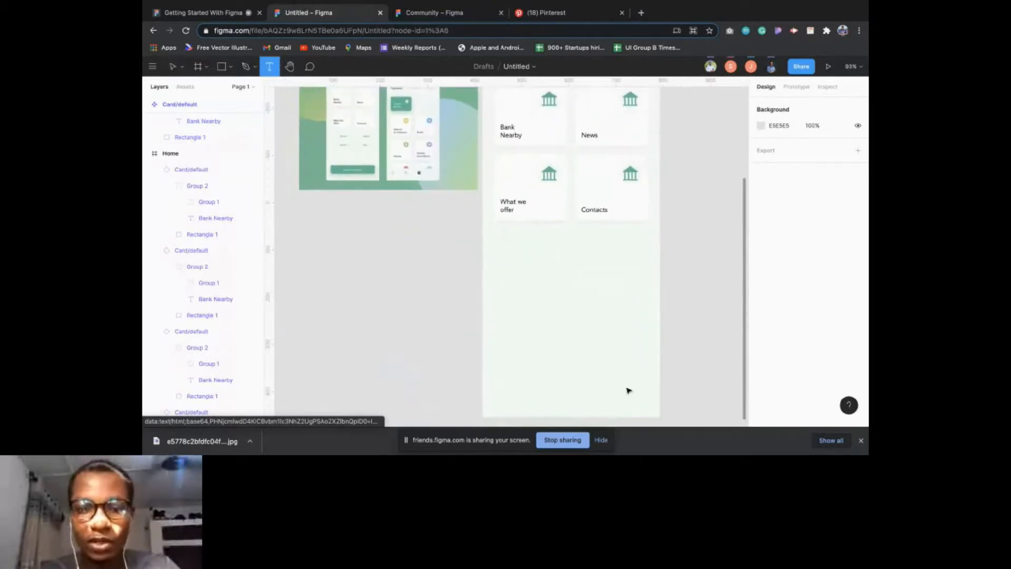
left_click(626, 389)
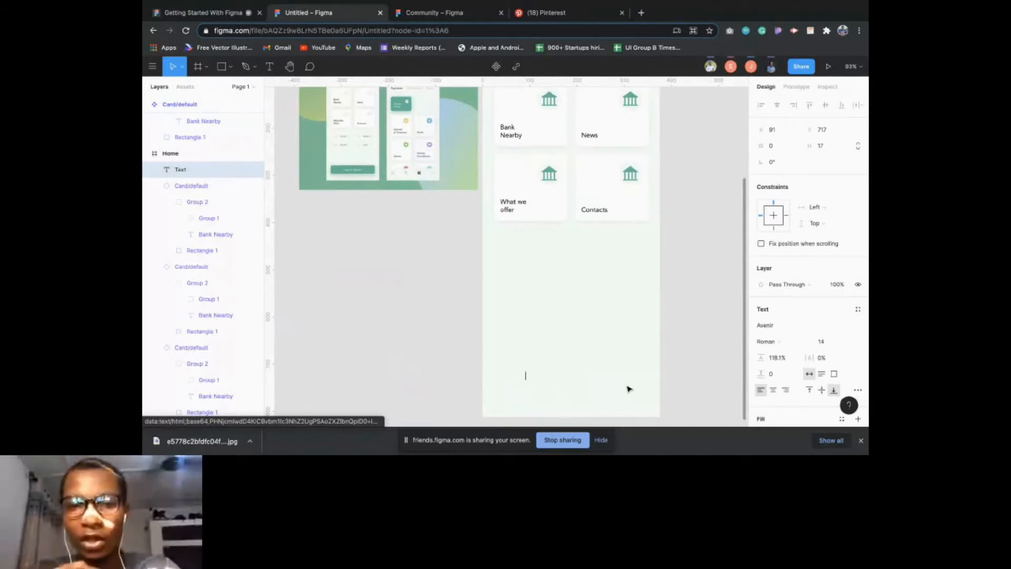
left_click(544, 399)
- Draw a wide button rectangle about 300 × 47 near the bottom of the Home frame
key("r")
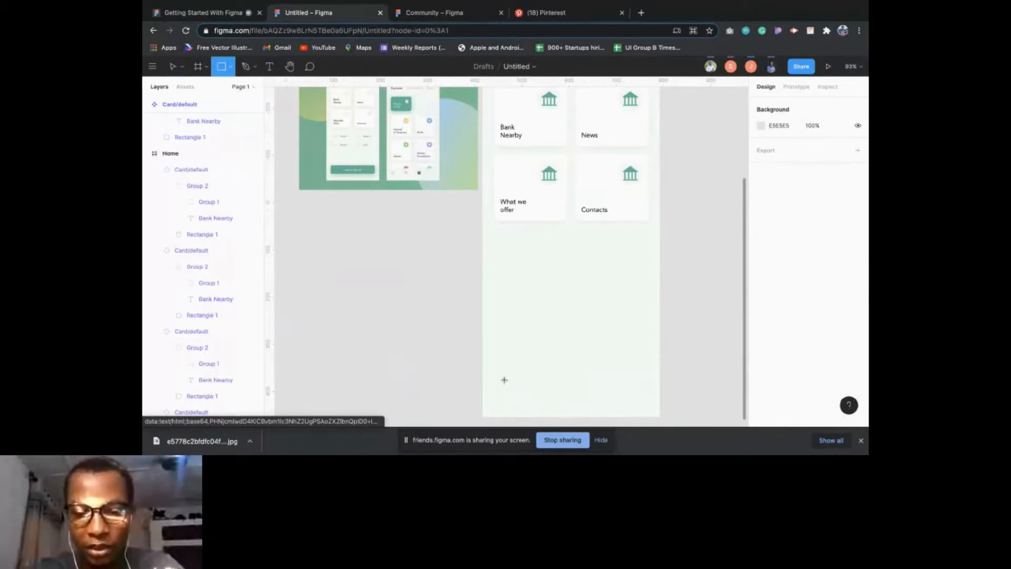
left_click_drag(503, 379, 646, 404)
scroll(594, 310, "down", 2)
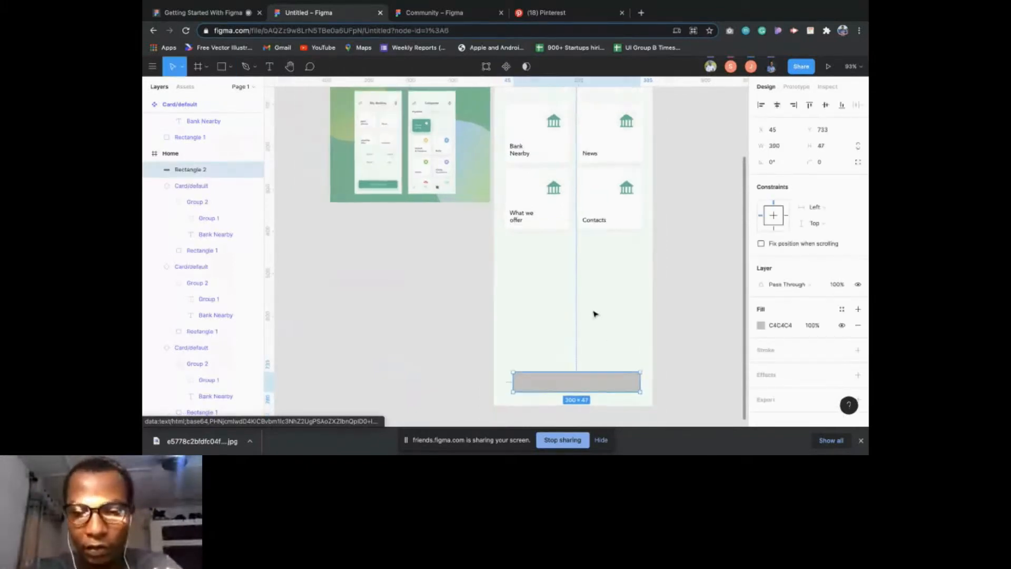
scroll(593, 311, "up", 1)
scroll(534, 162, "up", 2)
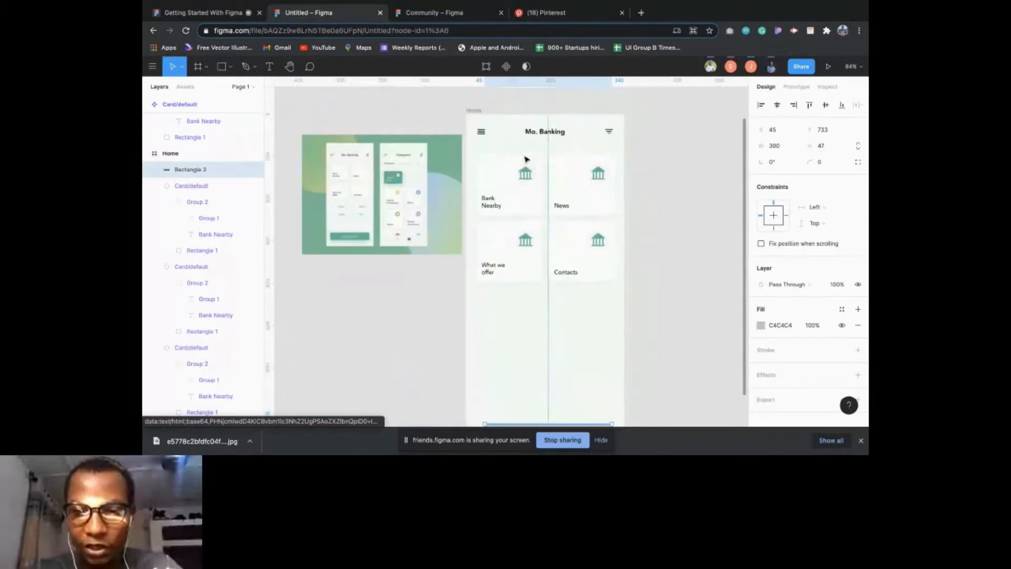
- Widen the button rectangle at the bottom of the Home frame to 327, spanning the outer edges of the four layout columns
left_click(472, 112)
scroll(602, 321, "down", 2)
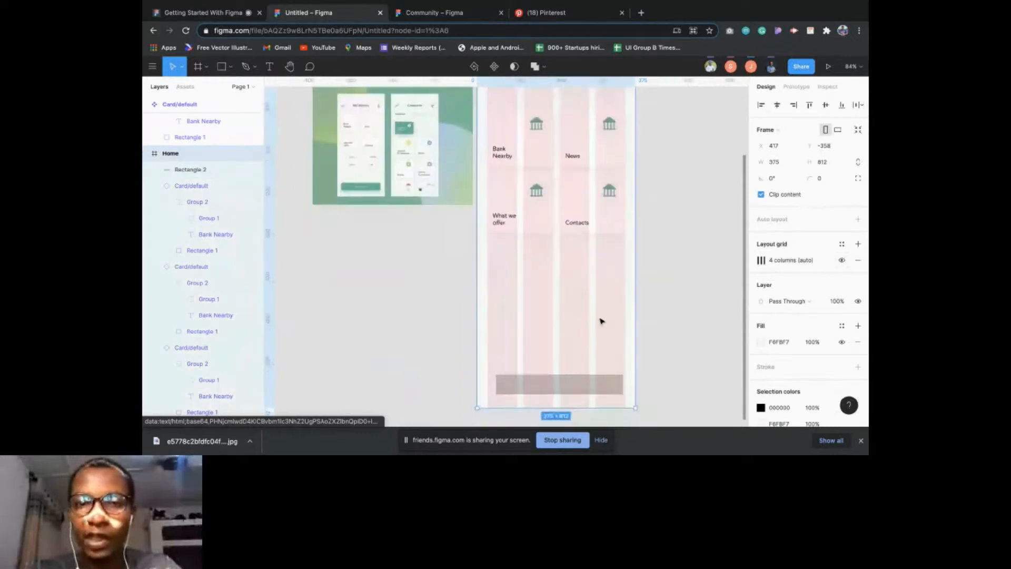
left_click(528, 382)
left_click_drag(495, 385, 485, 387)
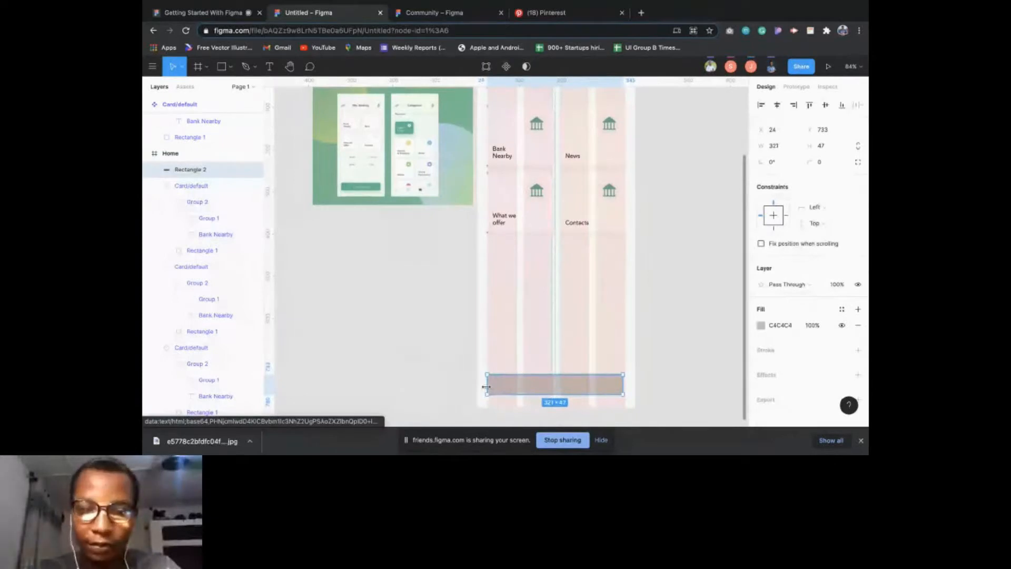
scroll(574, 398, "up", 2, "ctrl")
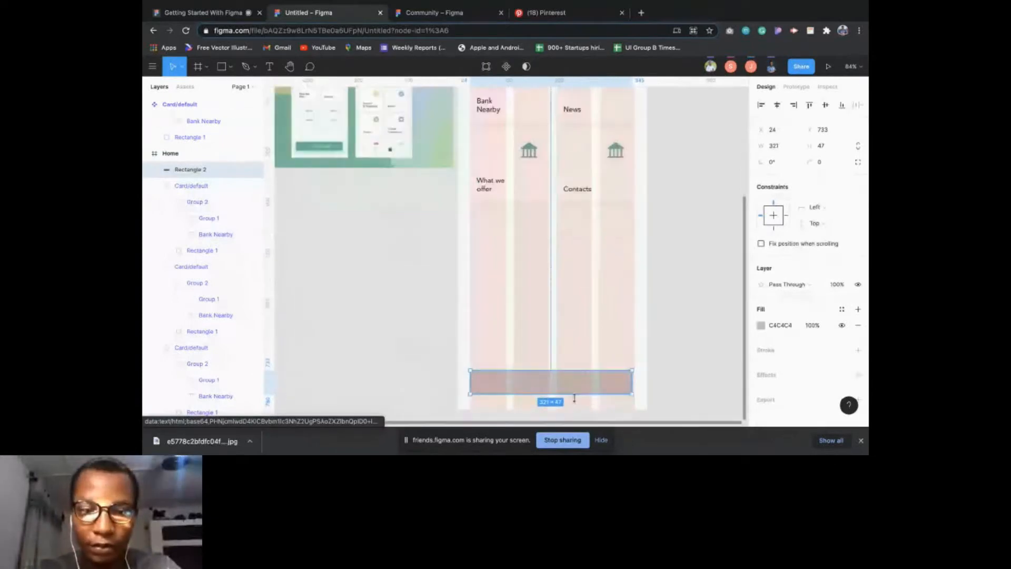
left_click_drag(631, 379, 636, 380)
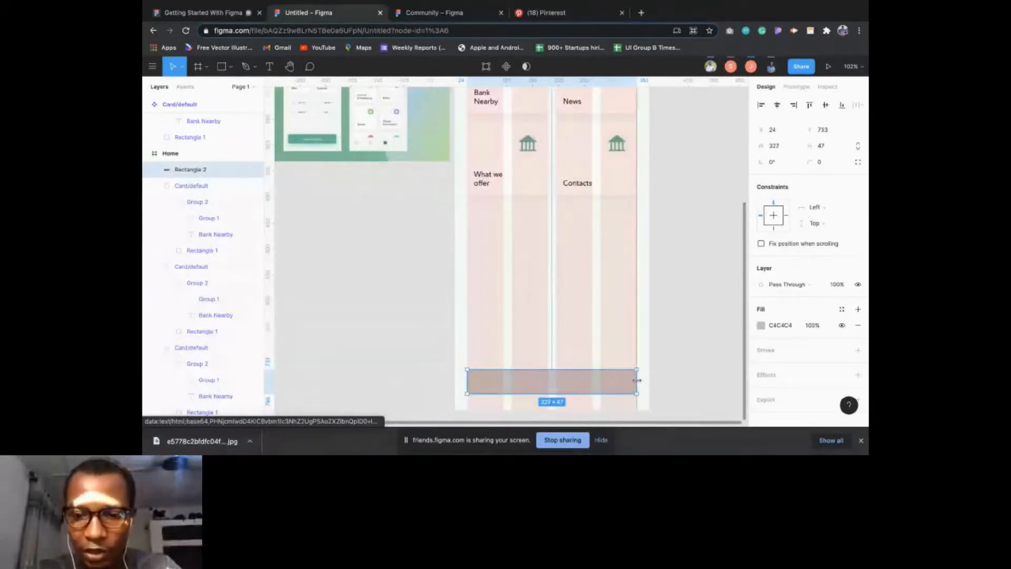
scroll(670, 354, "down", 2, "ctrl")
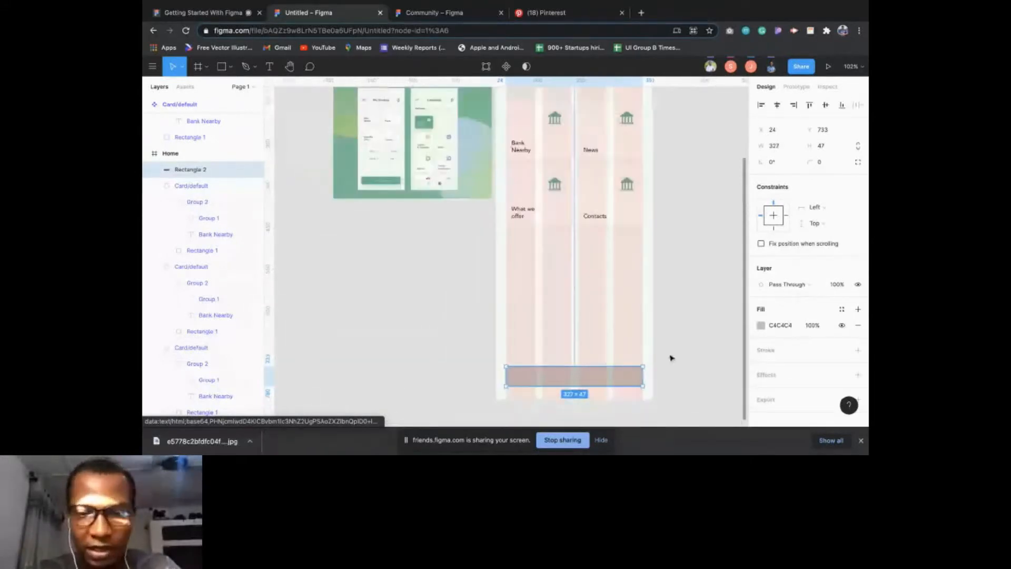
- Round the button rectangle's corners to 10 and fill it with the green 4DB592 sampled from the reference image's button
left_click(830, 163)
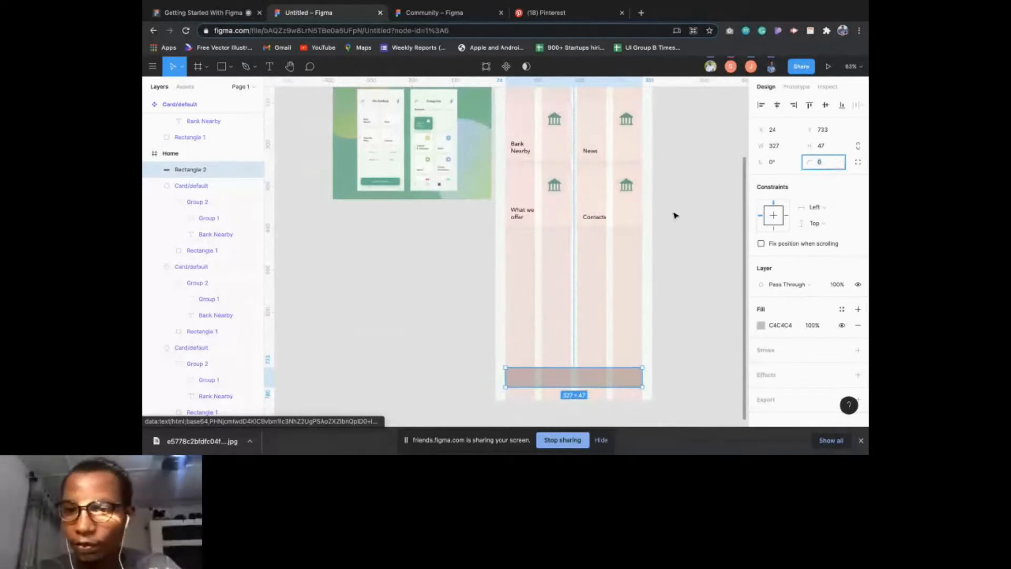
type("10")
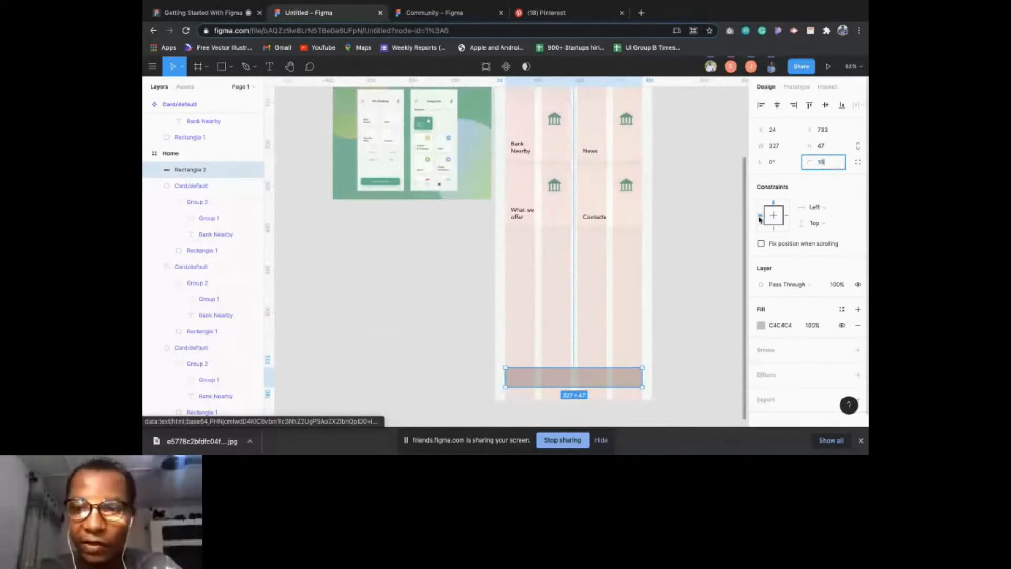
key("Return")
key("i")
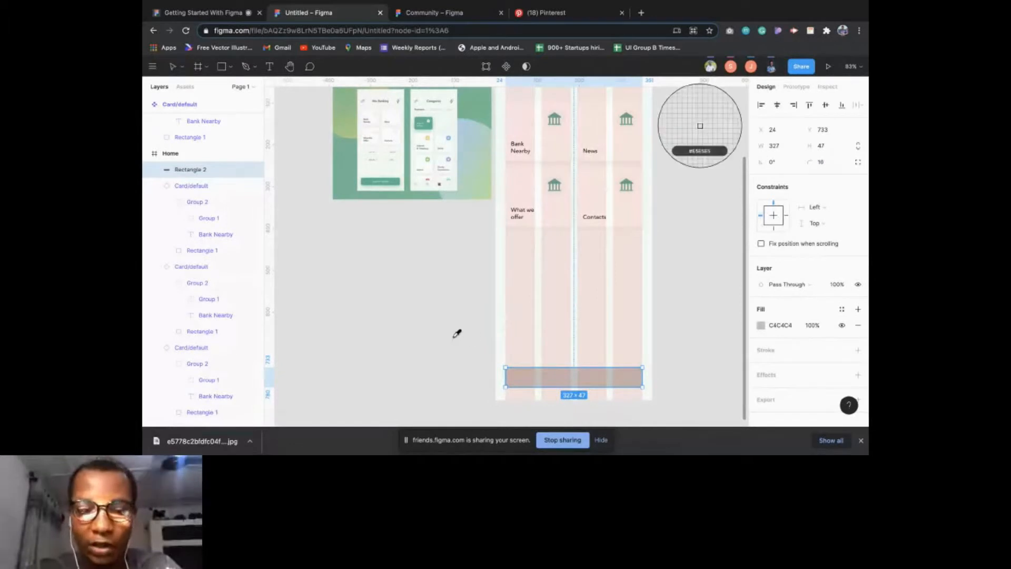
left_click(368, 179)
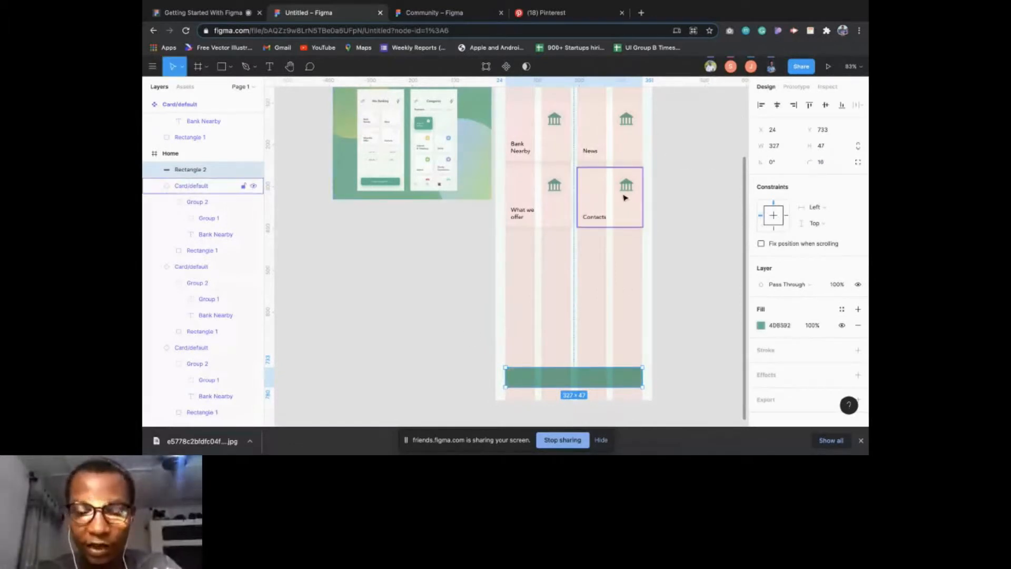
- Hide the four-column layout grid on the Home frame
scroll(623, 197, "up", 2)
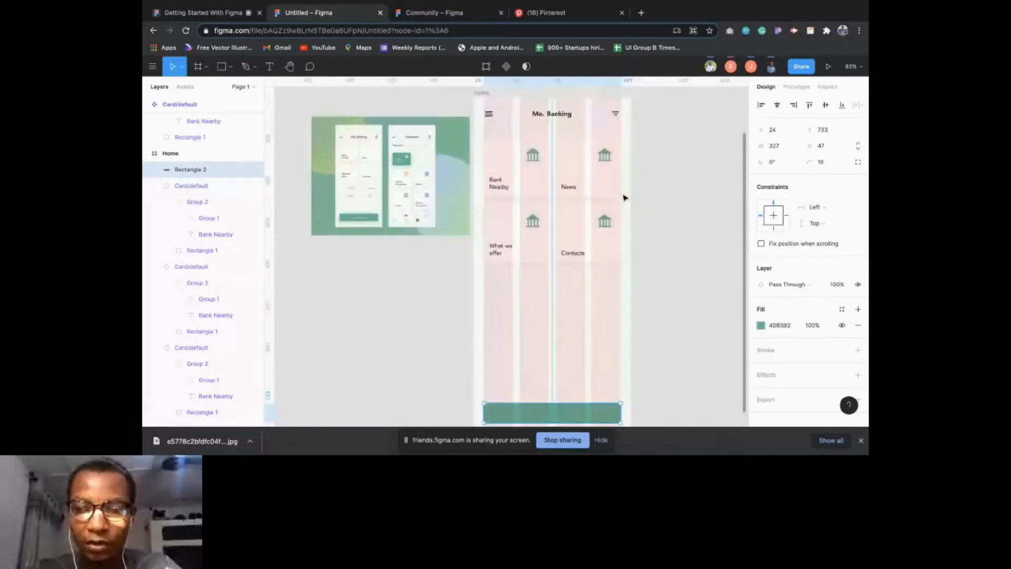
left_click(483, 93)
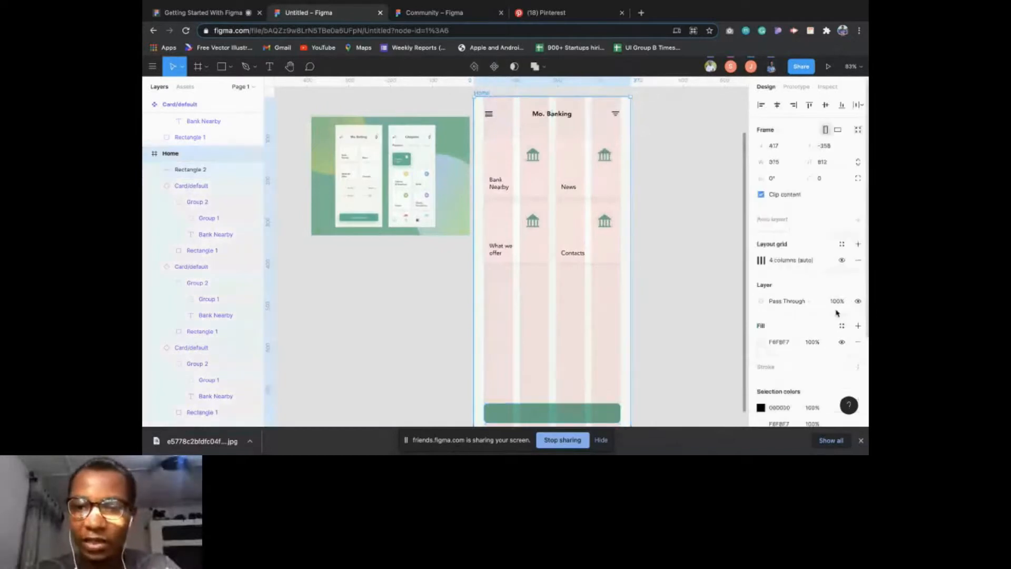
left_click(842, 260)
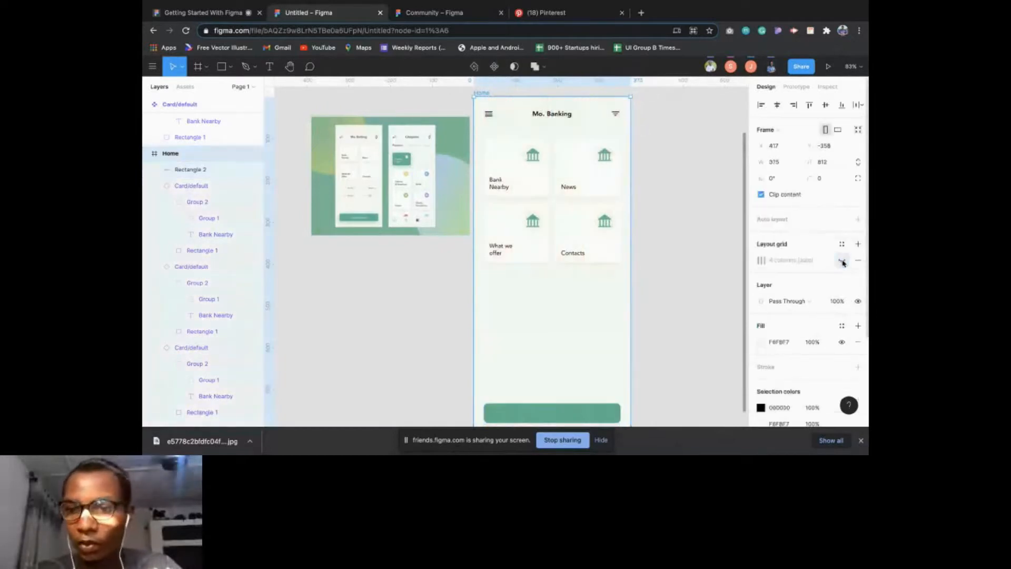
- Add the text label "Login or Sign Up" on the green button at the bottom of the Home frame
scroll(588, 342, "down", 1)
scroll(588, 342, "down", 2)
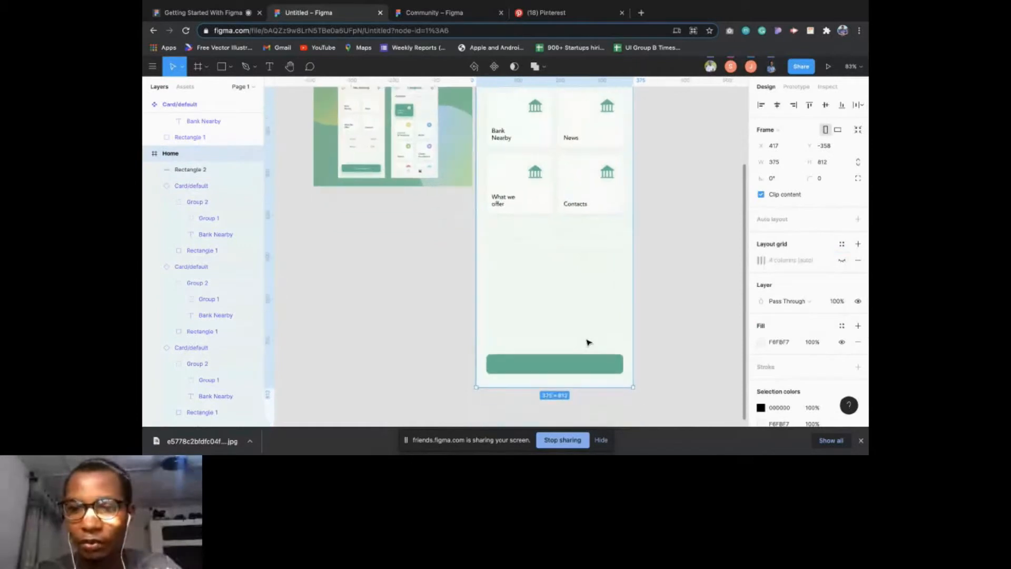
left_click(575, 367)
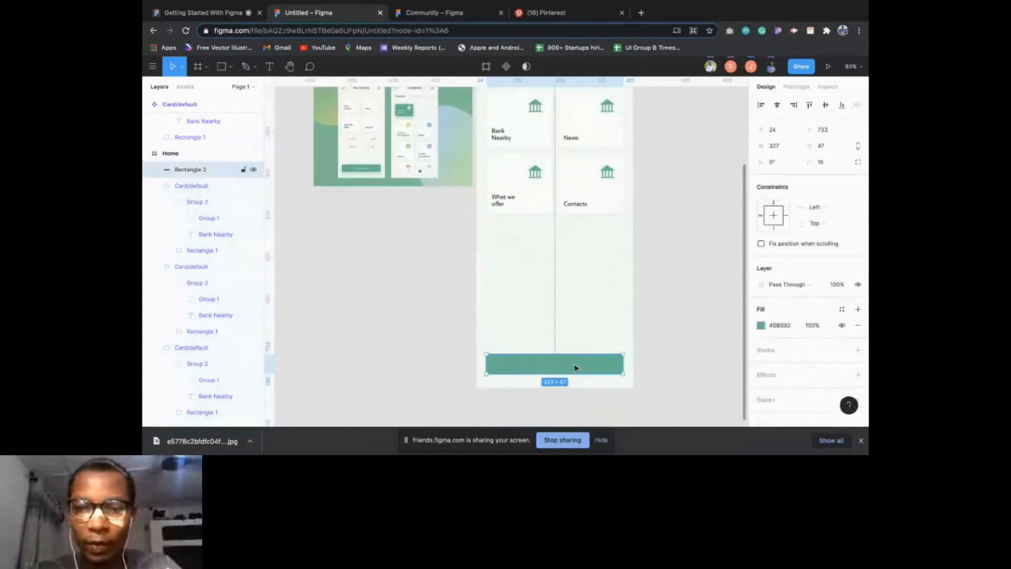
key("t")
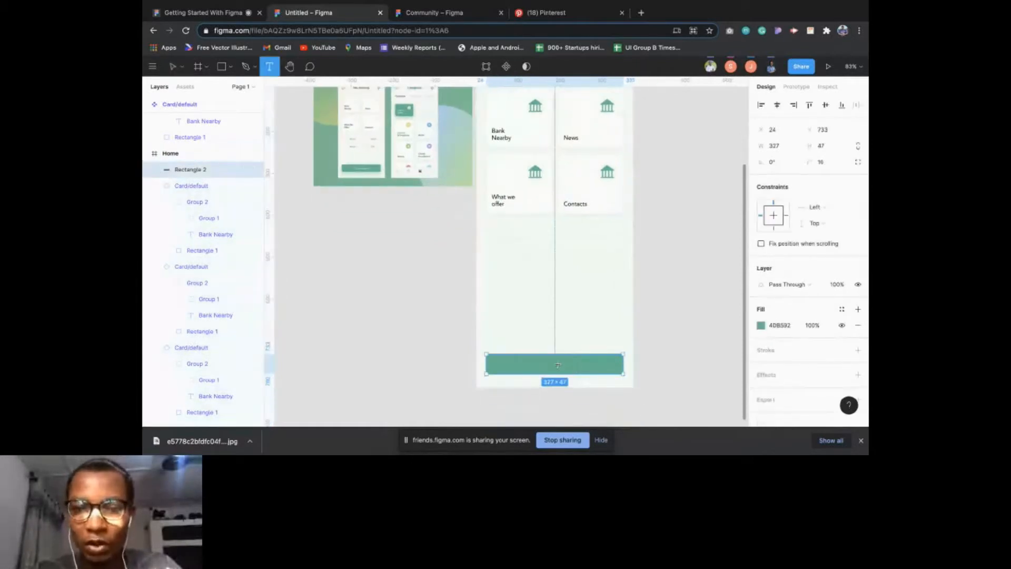
left_click(531, 363)
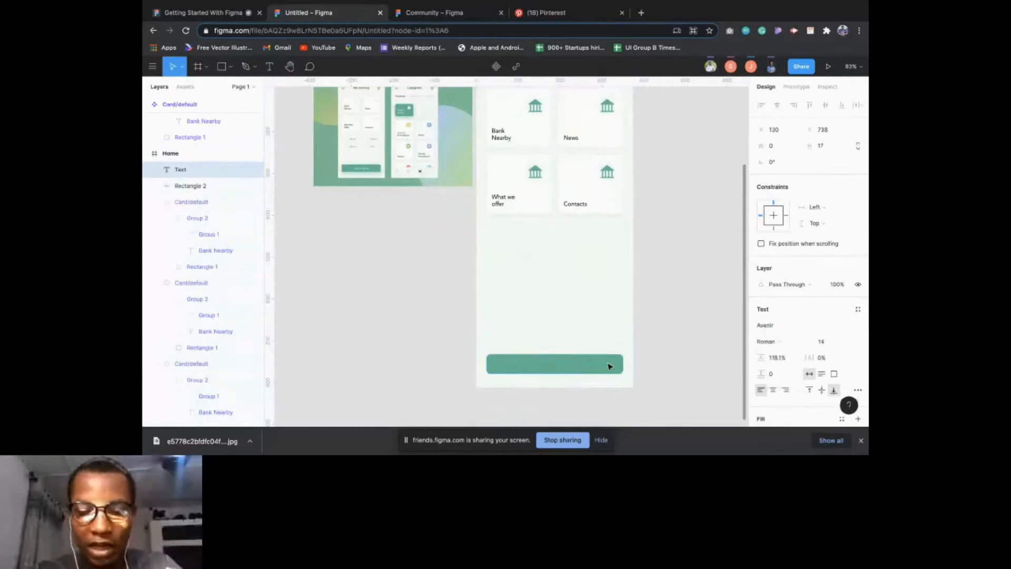
type("Lo")
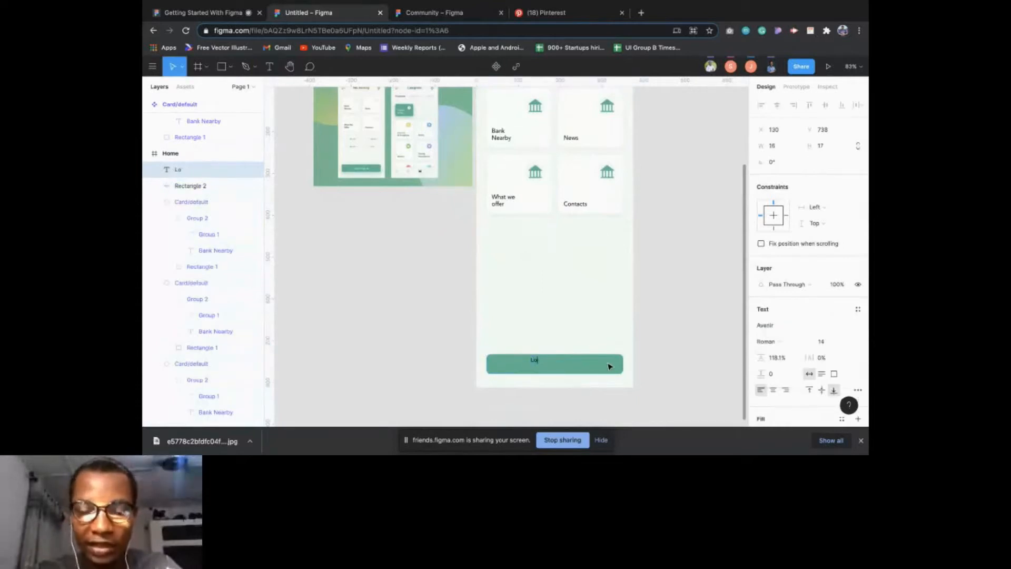
type("gin or")
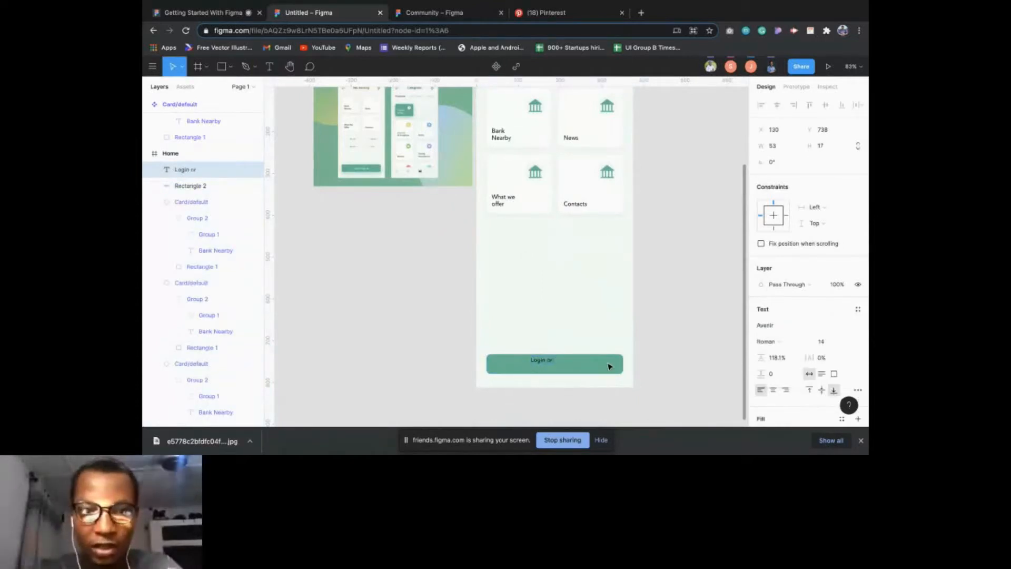
type(" Sign")
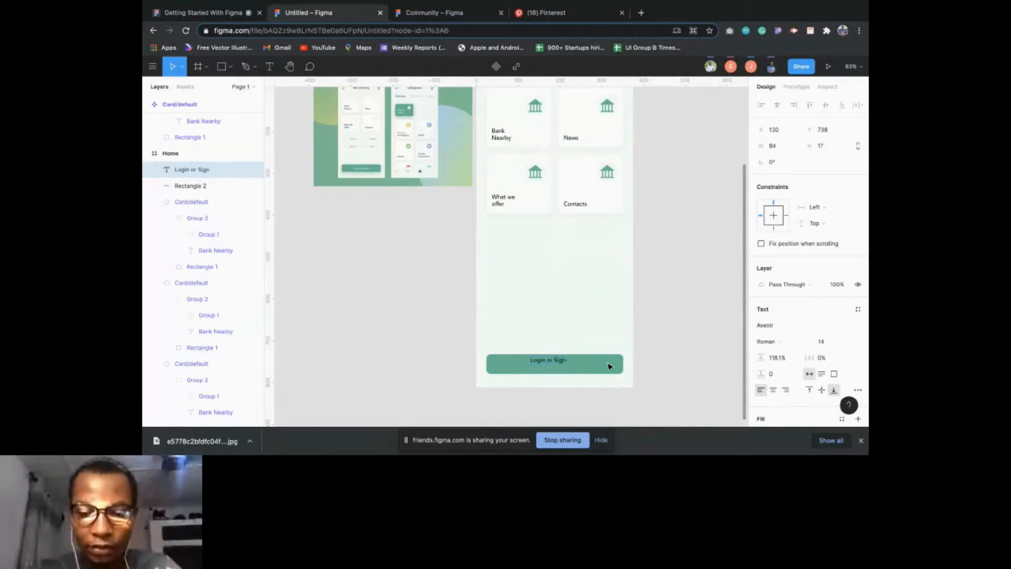
type(" Up")
key("Escape")
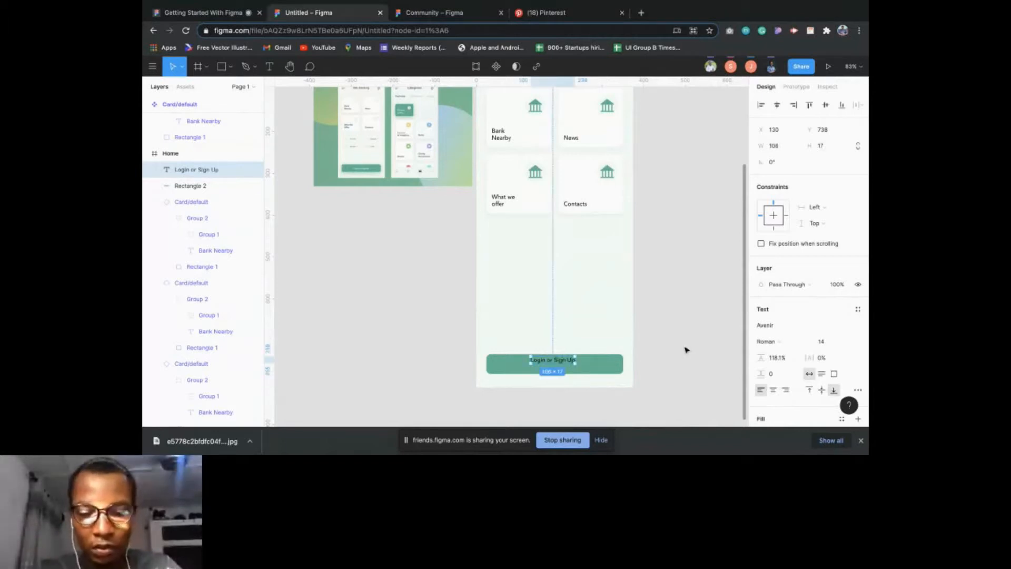
- Set the Login or Sign Up label's fill colour to white FFFFFF
scroll(796, 404, "down", 2)
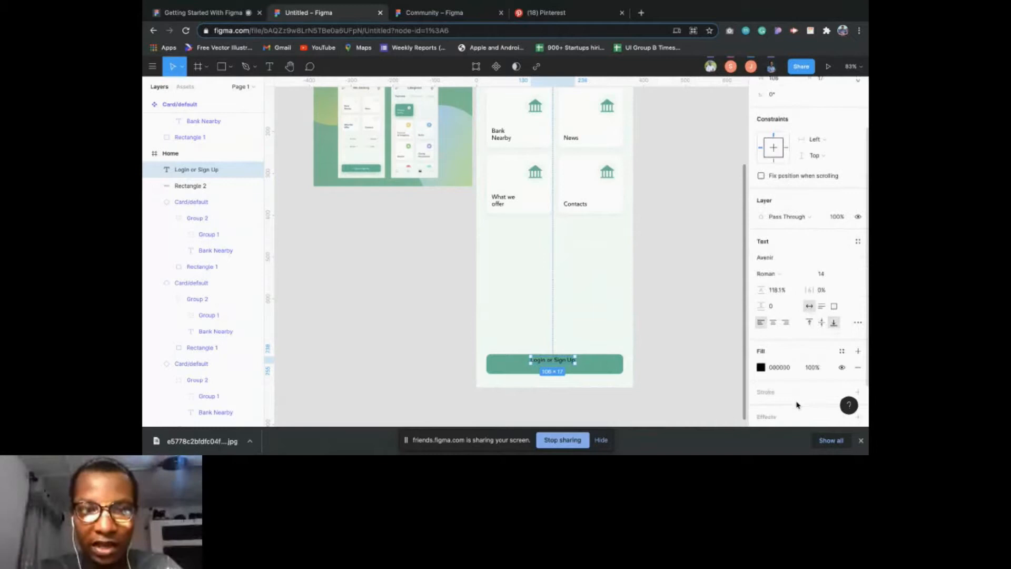
left_click(777, 368)
type("f")
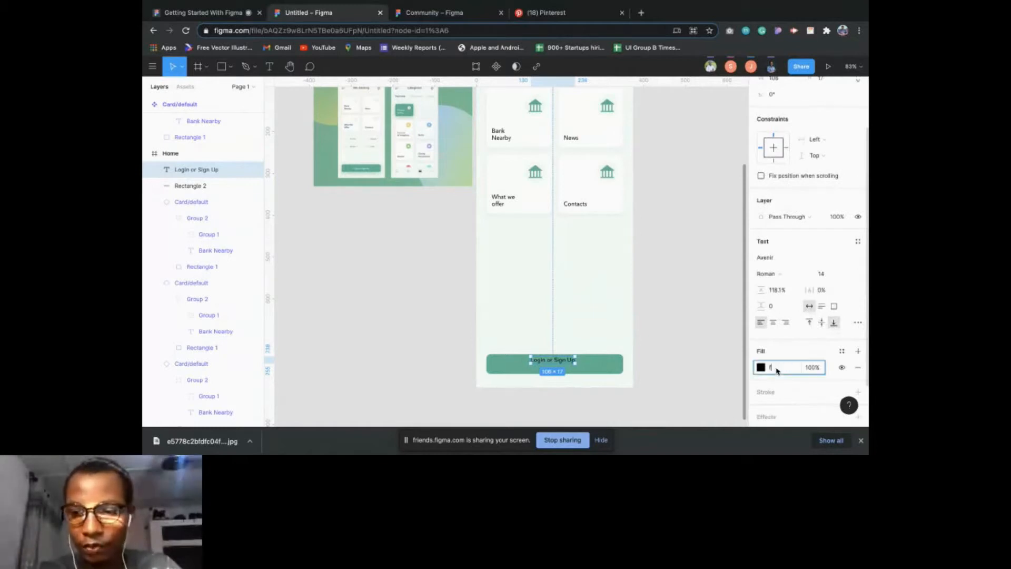
key("Return")
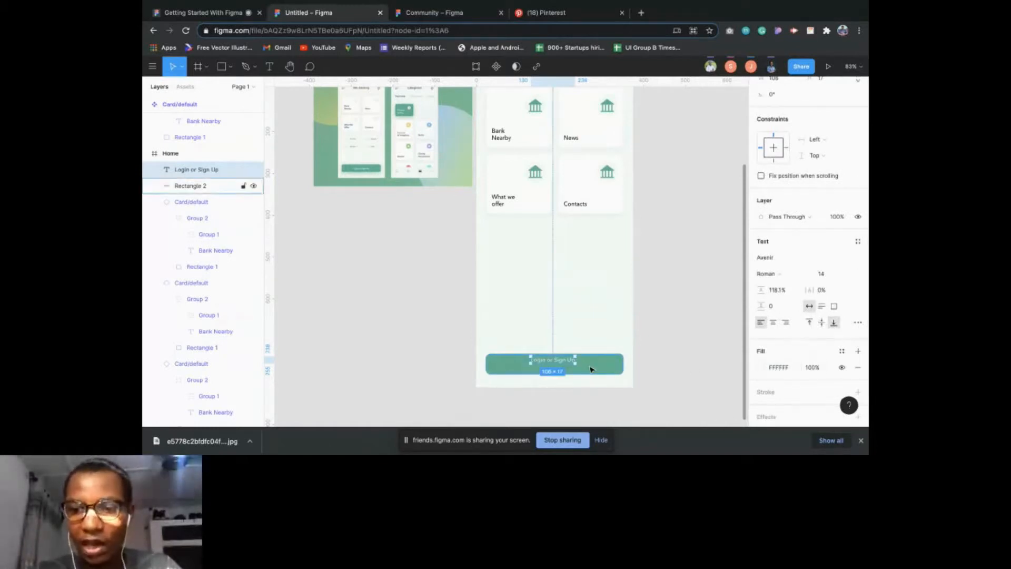
- Centre the Login or Sign Up label horizontally and vertically on the green button rectangle
left_click(590, 369, "shift")
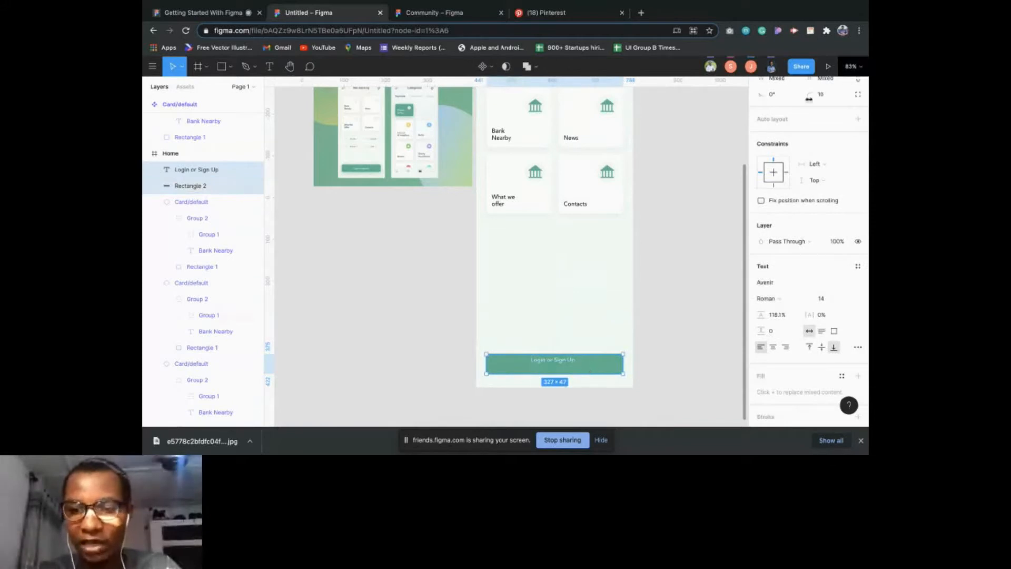
scroll(790, 107, "up", 2)
left_click(777, 105)
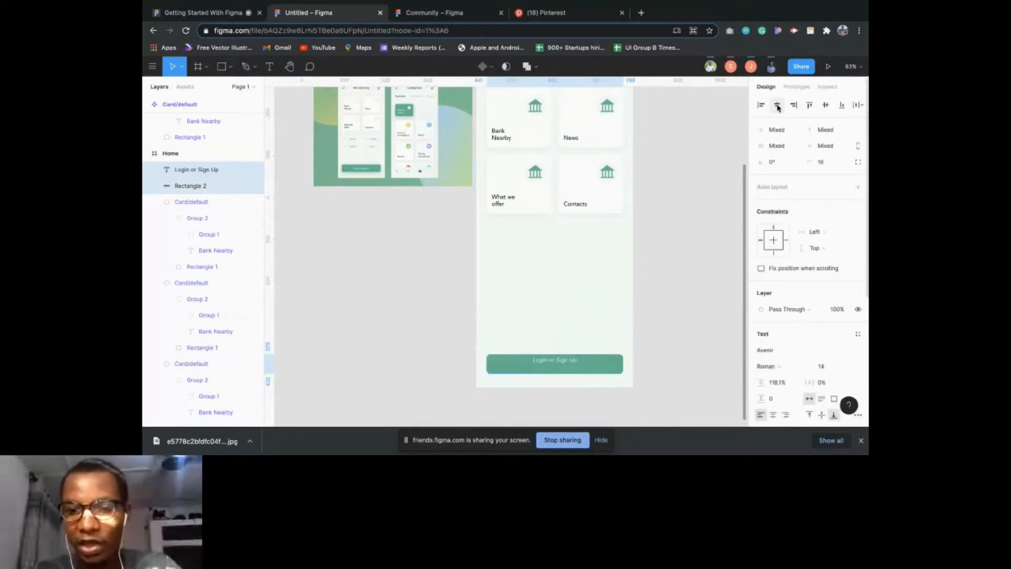
left_click(825, 105)
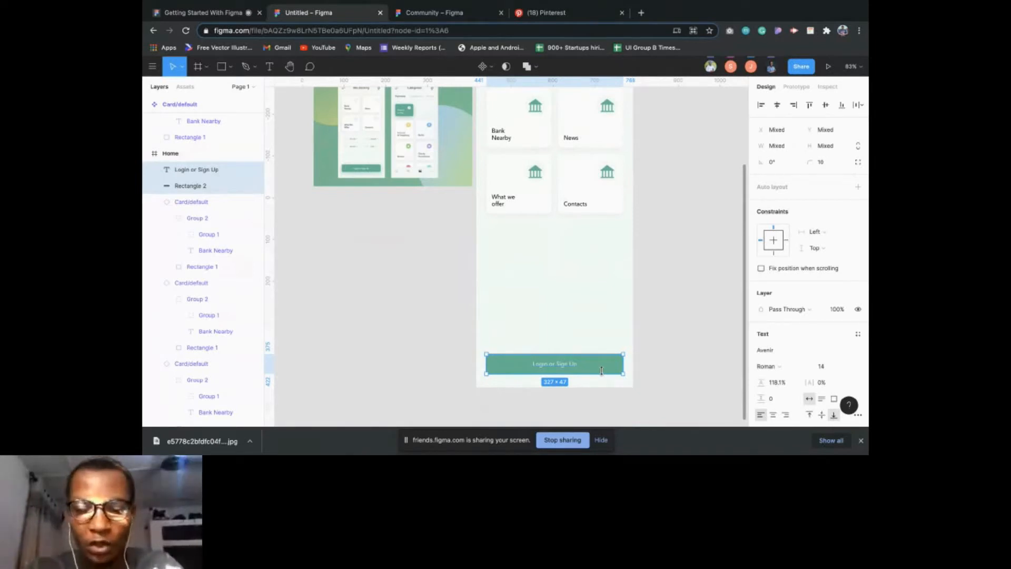
- Group the Login or Sign Up label with its green rectangle and convert the group into a frame
key("ctrl+g")
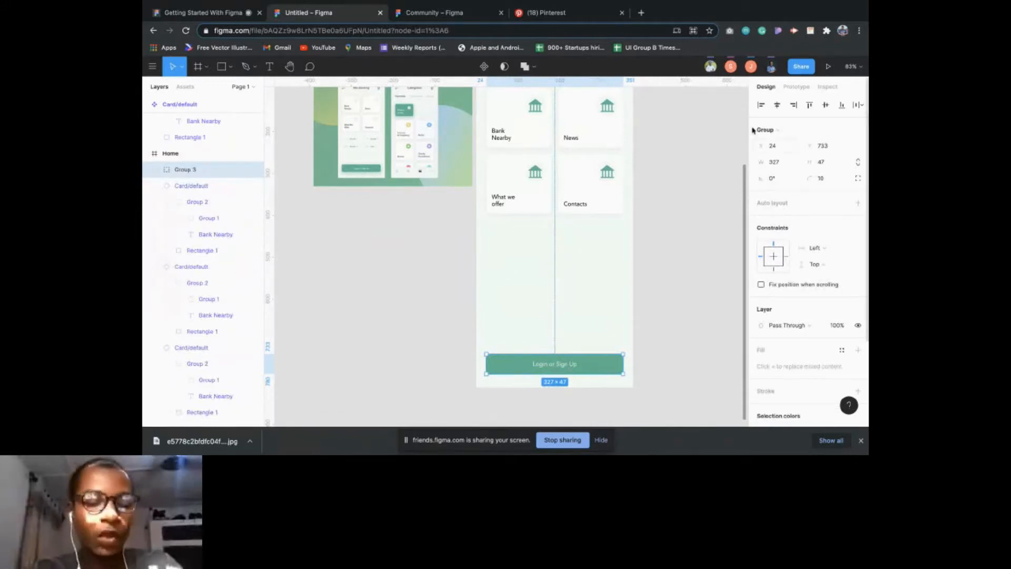
left_click(777, 131)
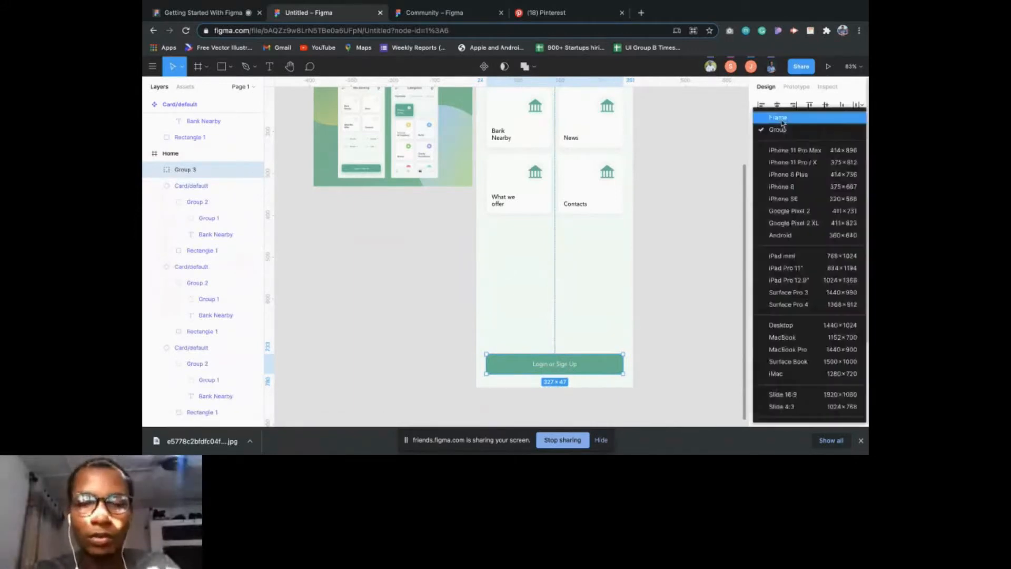
left_click(780, 138)
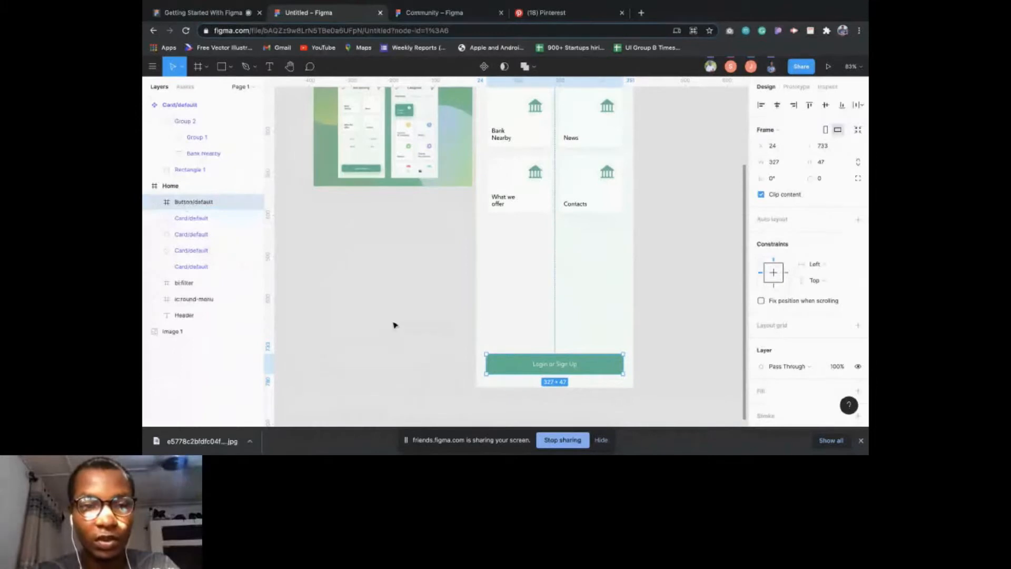
- Add a drop shadow to the Button/default frame and colour it with the green 4DB592 sampled from the button
scroll(394, 325, "right", 1)
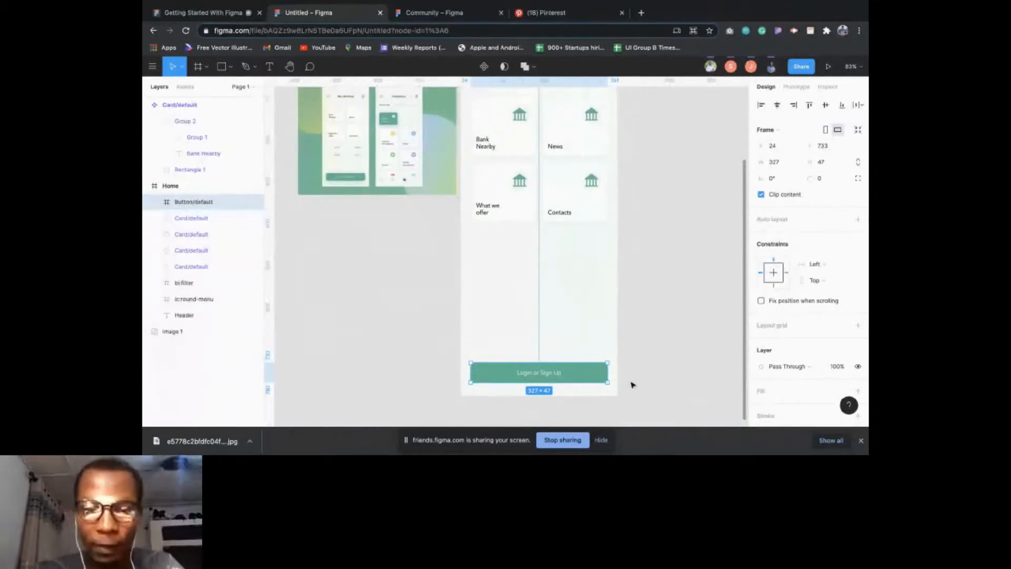
scroll(821, 395, "down", 3)
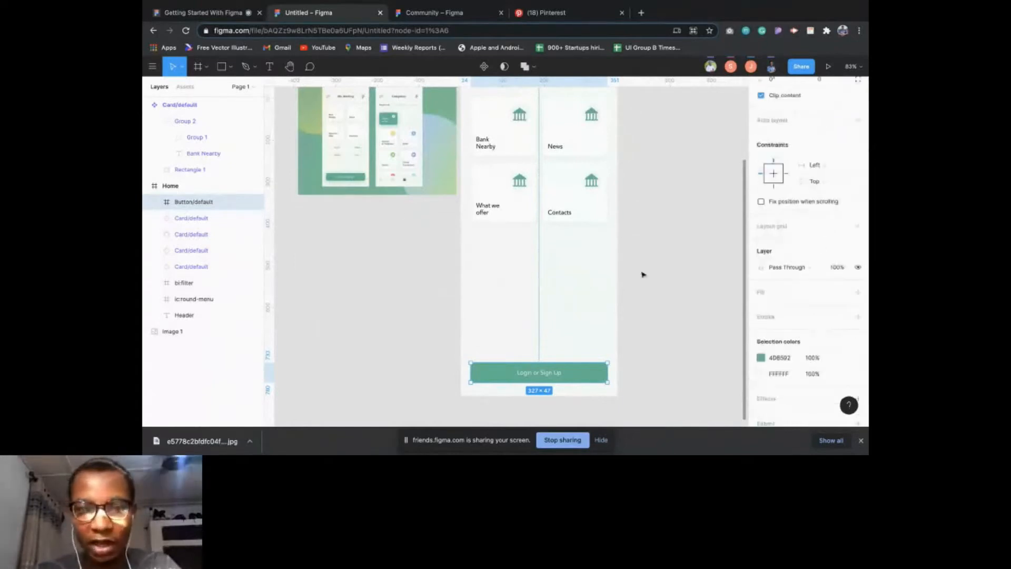
scroll(848, 386, "down", 1)
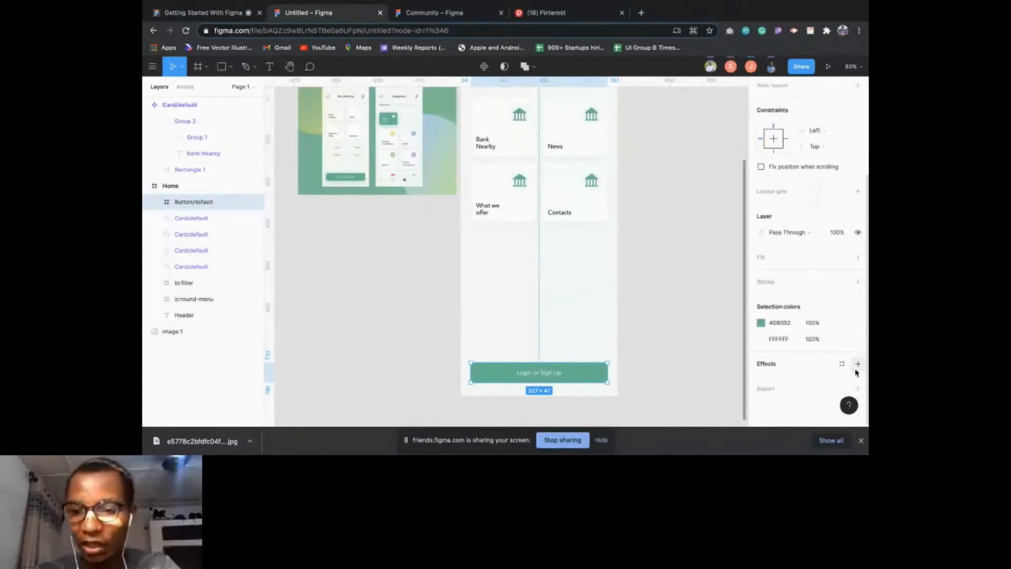
left_click(857, 363)
left_click(760, 381)
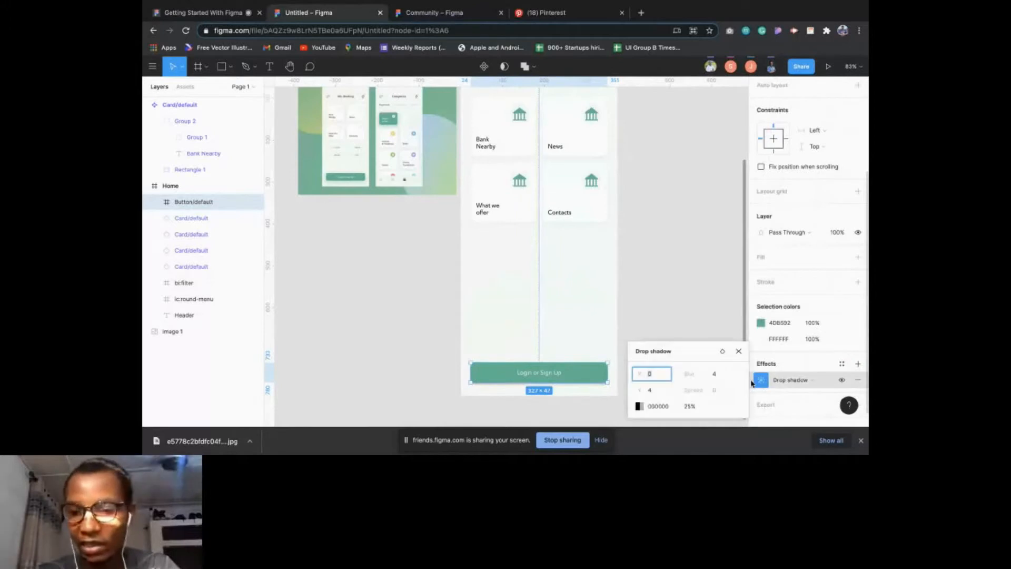
left_click(648, 407)
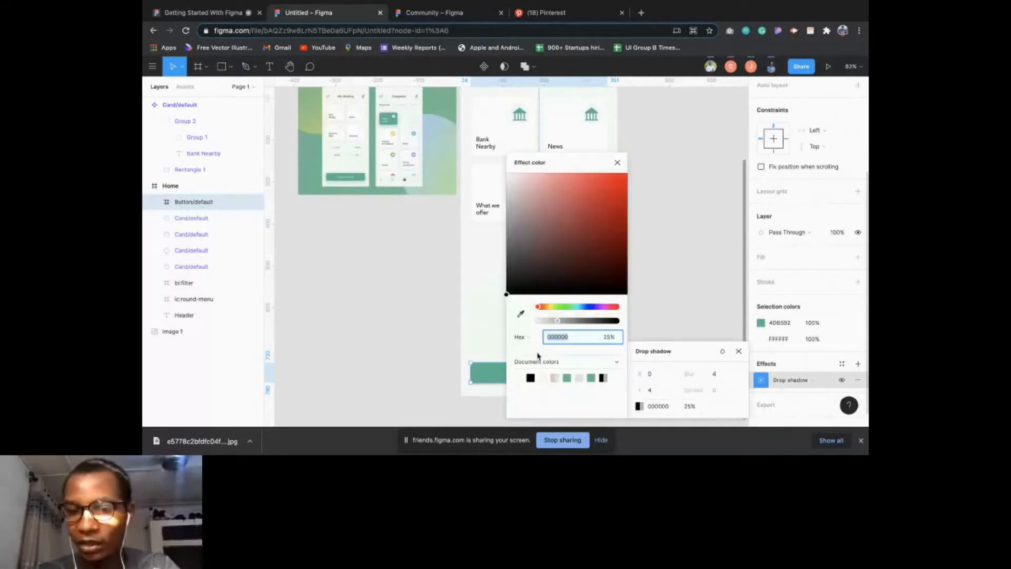
left_click(520, 314)
left_click(491, 371)
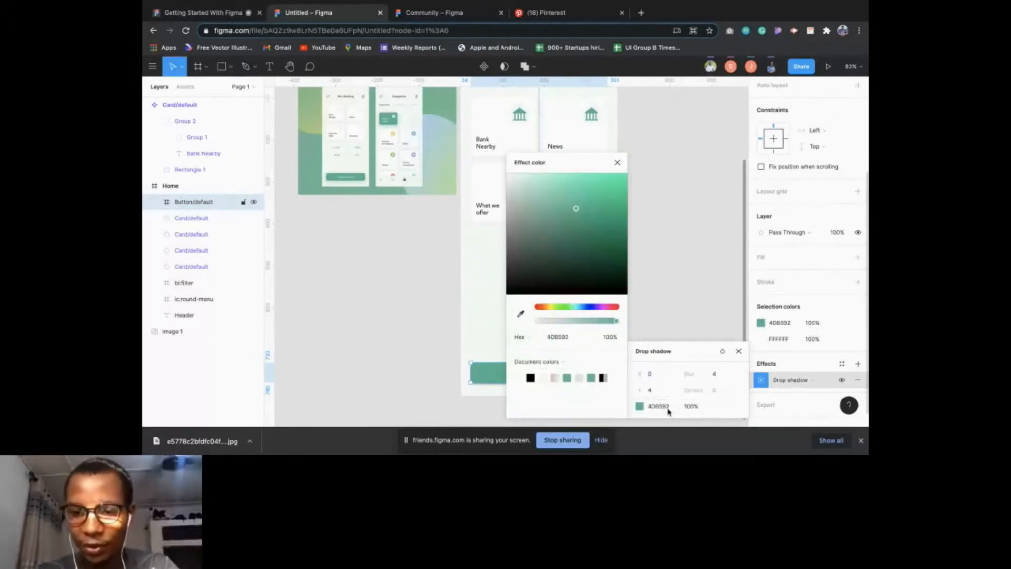
- Set the opacity of the Button/default frame's green drop shadow to 25%
left_click(688, 408)
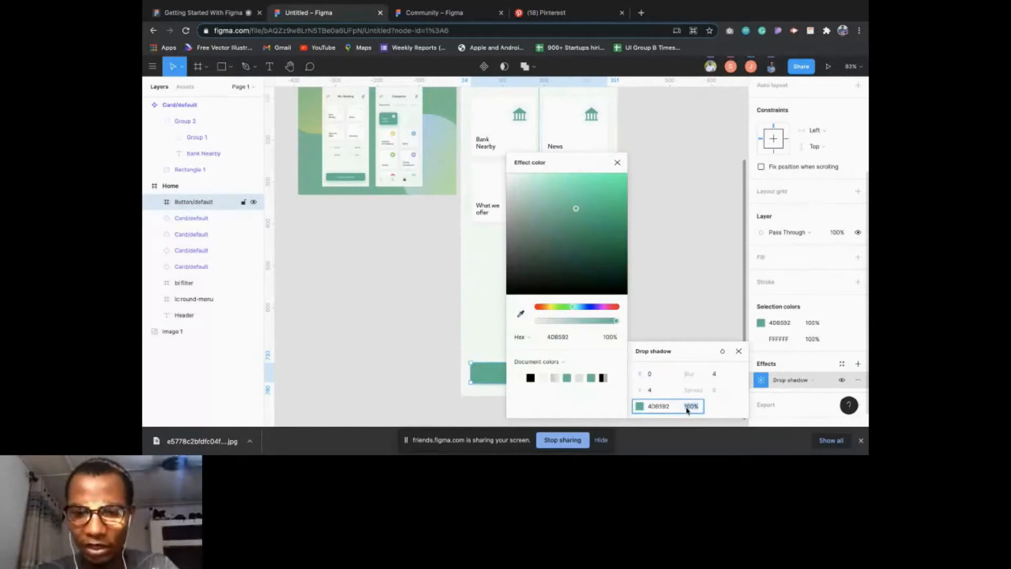
type("25")
key("Return")
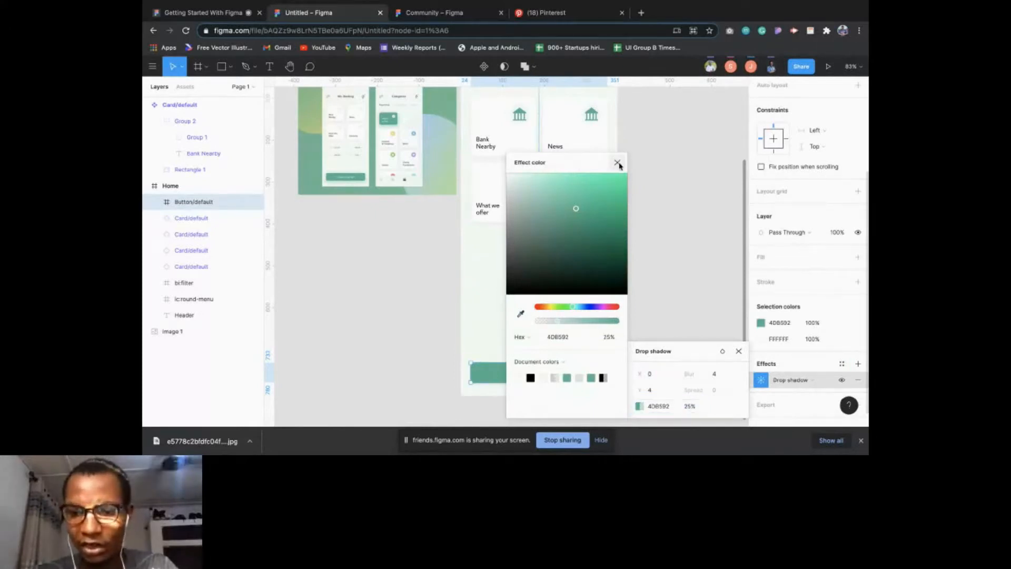
left_click(617, 162)
- Set the button's drop shadow blur to 20 and its Y offset to 10
left_click(713, 374)
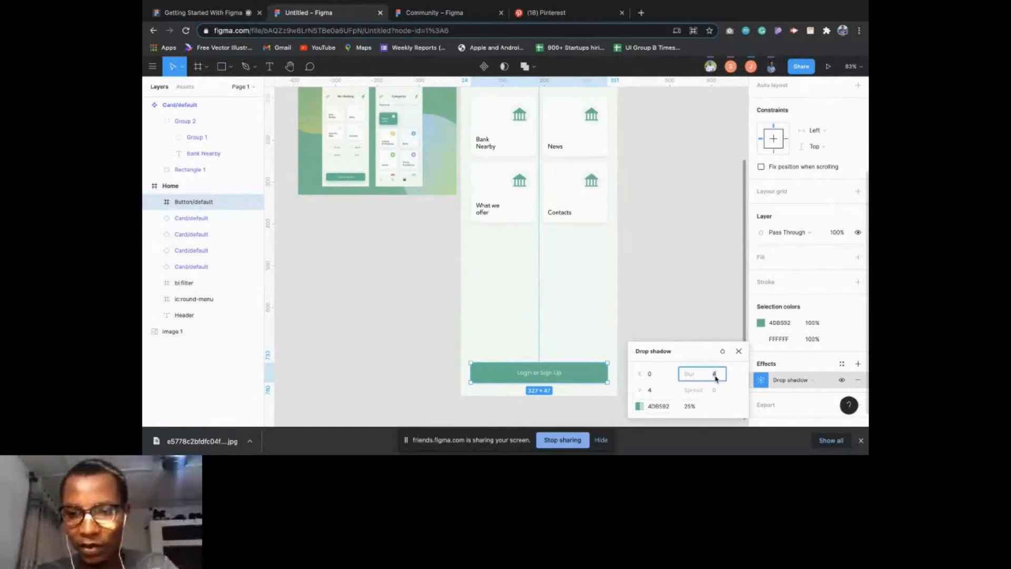
type("20")
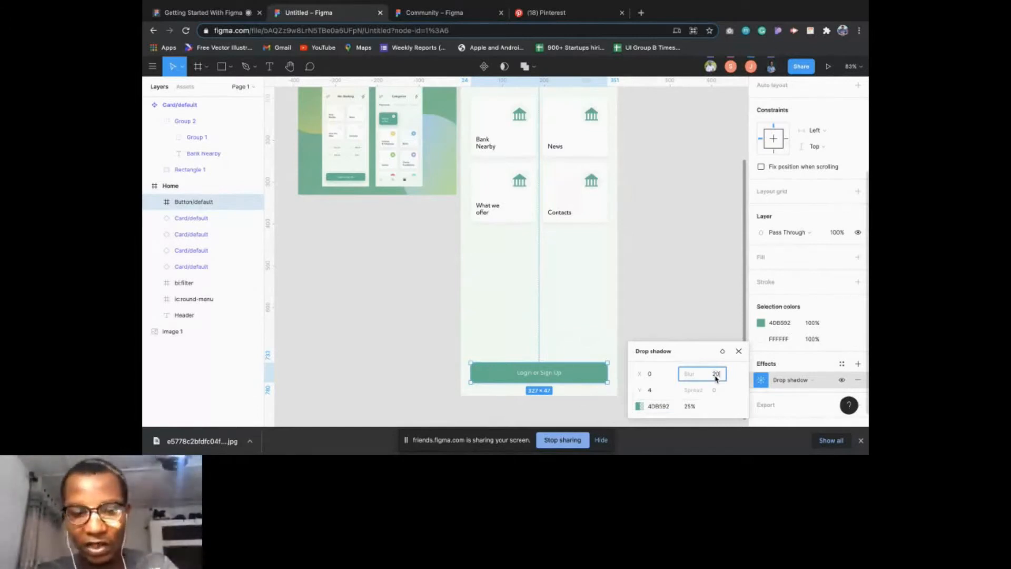
key("Return")
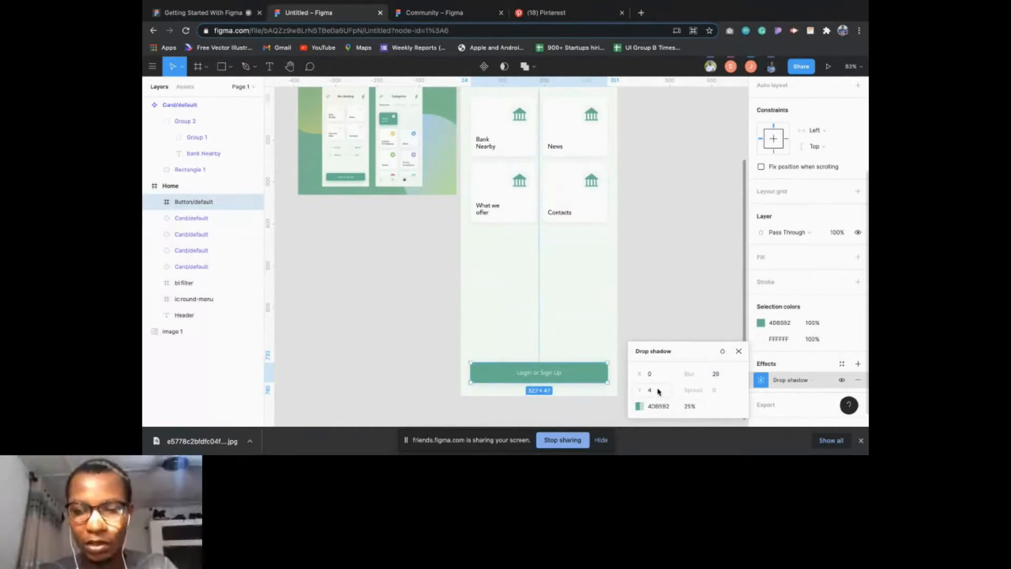
left_click(658, 391)
type("10")
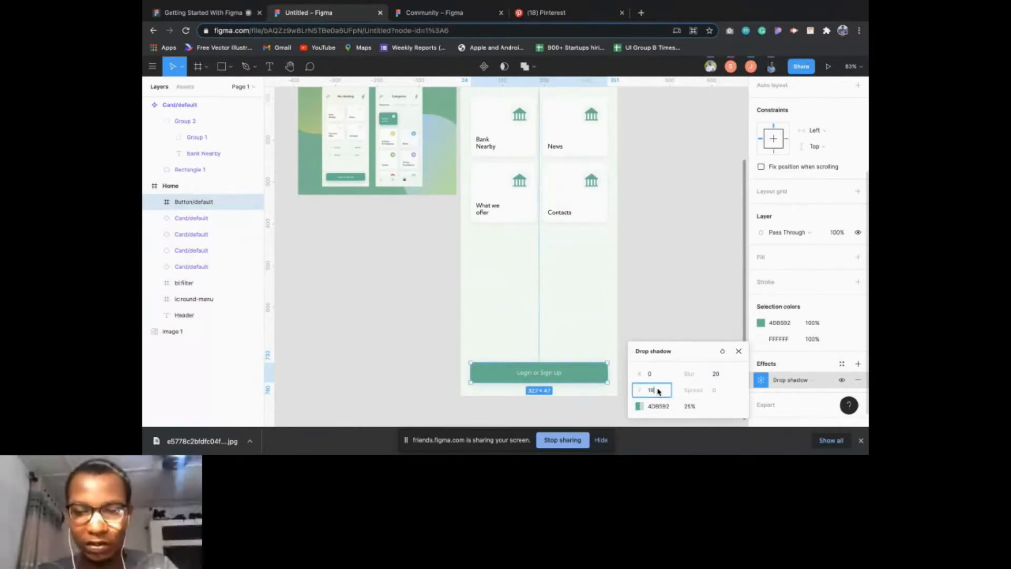
key("Return")
left_click(739, 351)
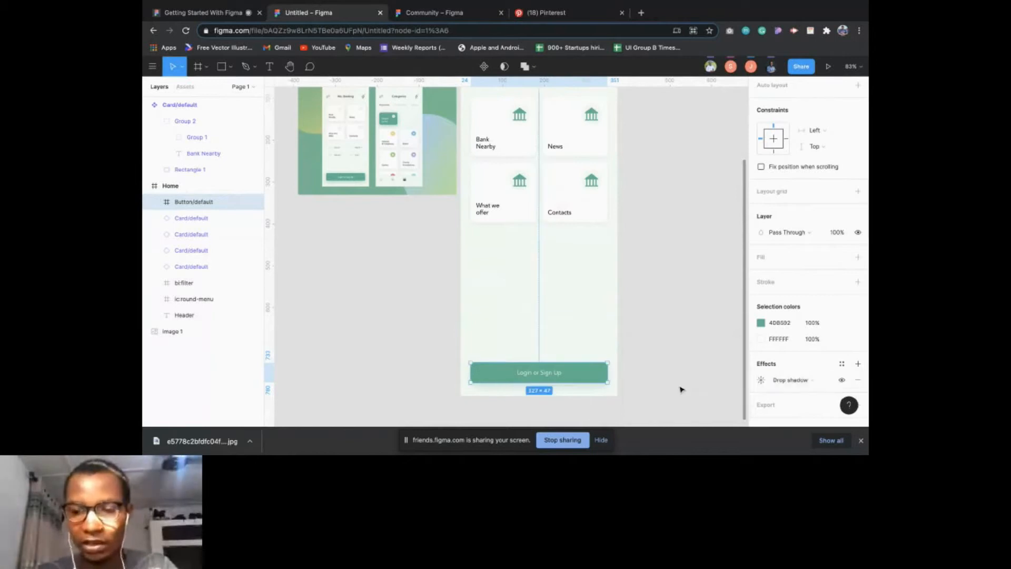
left_click(602, 417)
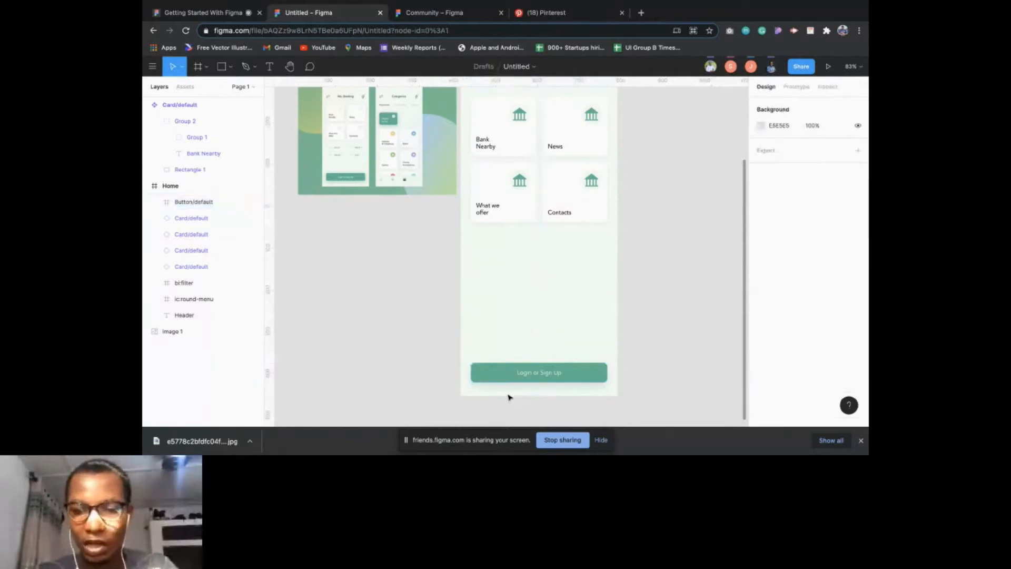
- Examine the Login or Sign Up button's shadow up close and compare the Home frame with the reference design
scroll(581, 400, "up", 5)
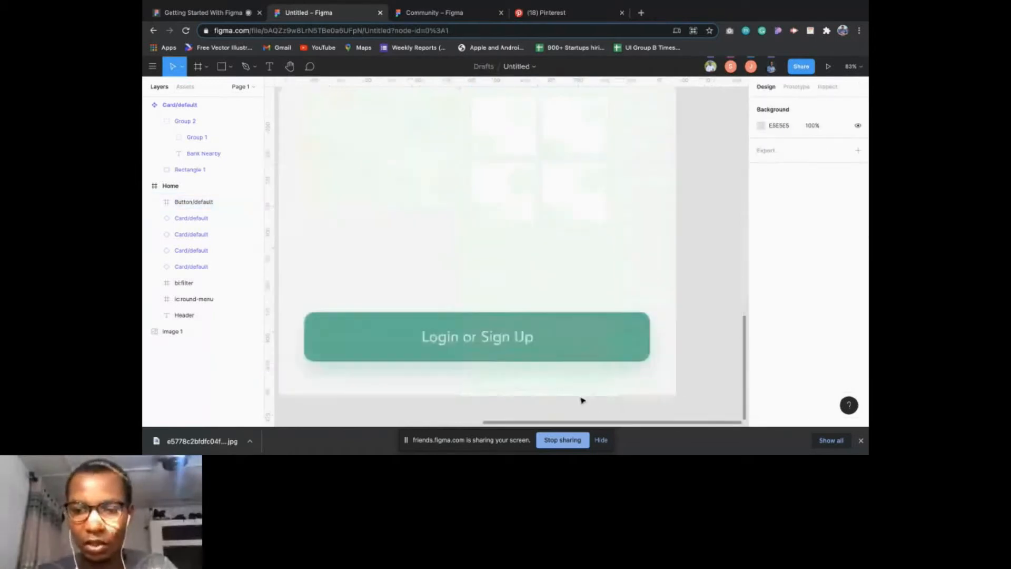
scroll(582, 400, "down", 3)
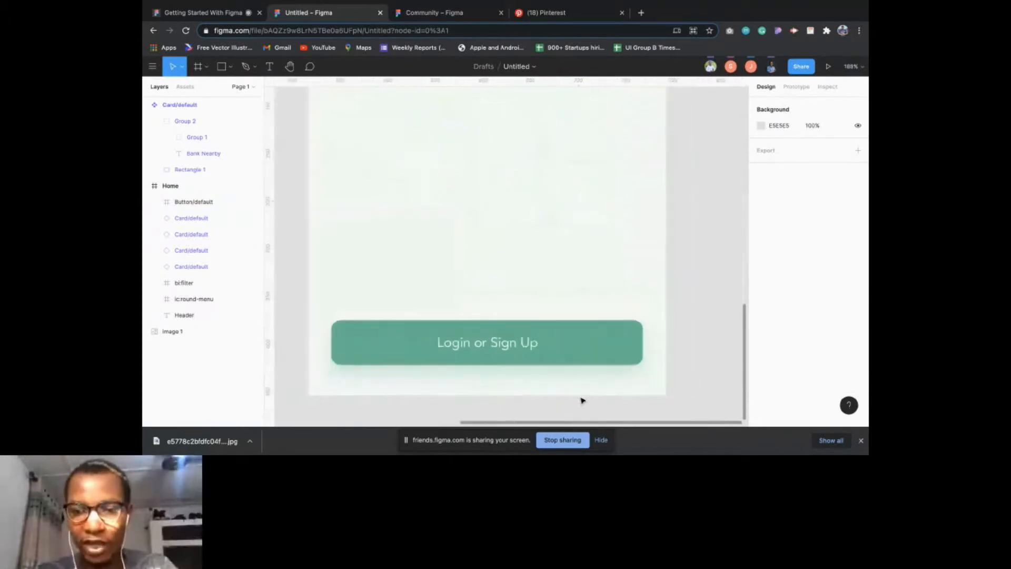
left_click(524, 359)
scroll(524, 359, "down", 4)
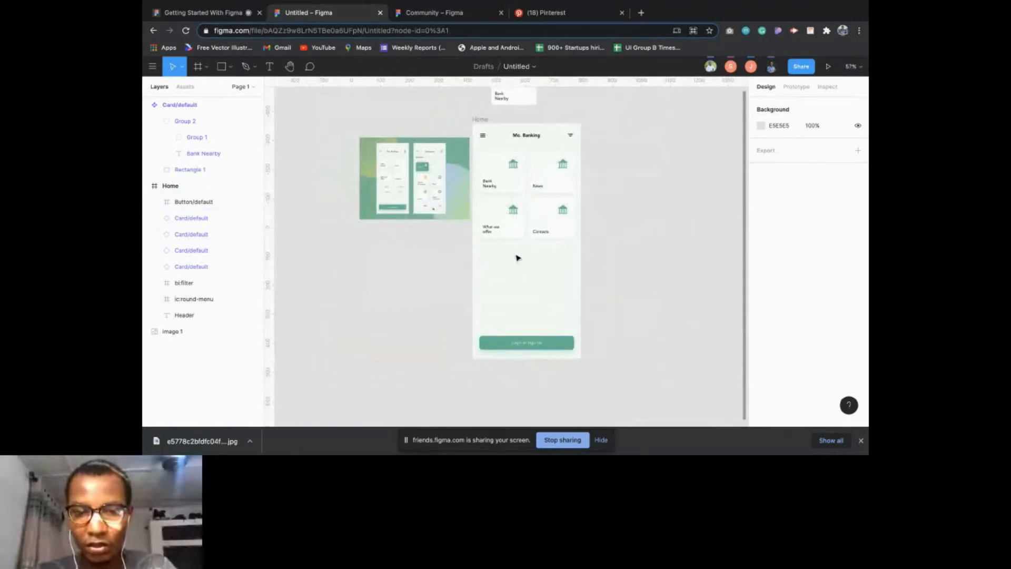
scroll(391, 197, "up", 5)
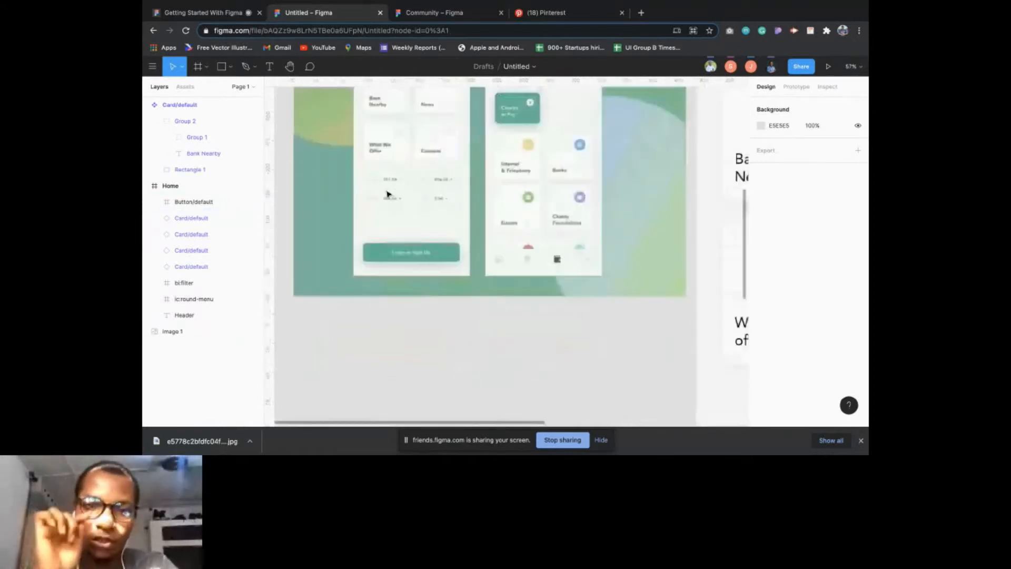
scroll(382, 185, "up", 3)
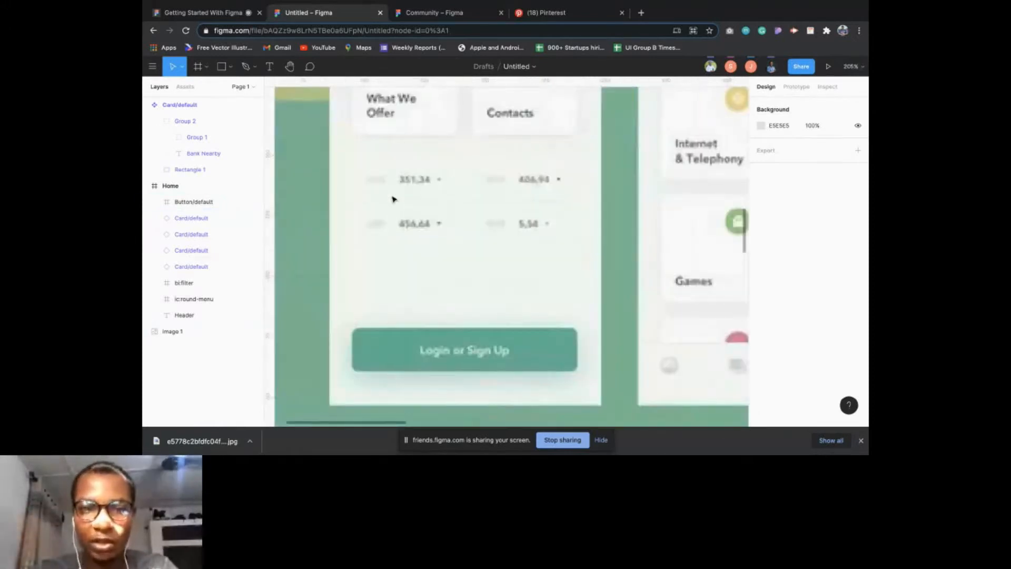
scroll(384, 268, "down", 3)
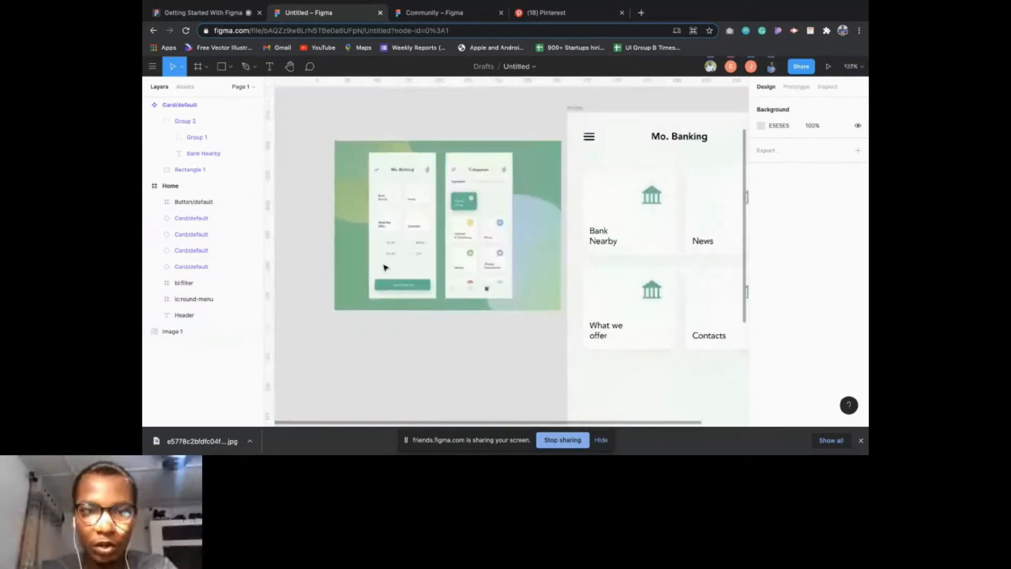
scroll(384, 267, "down", 1)
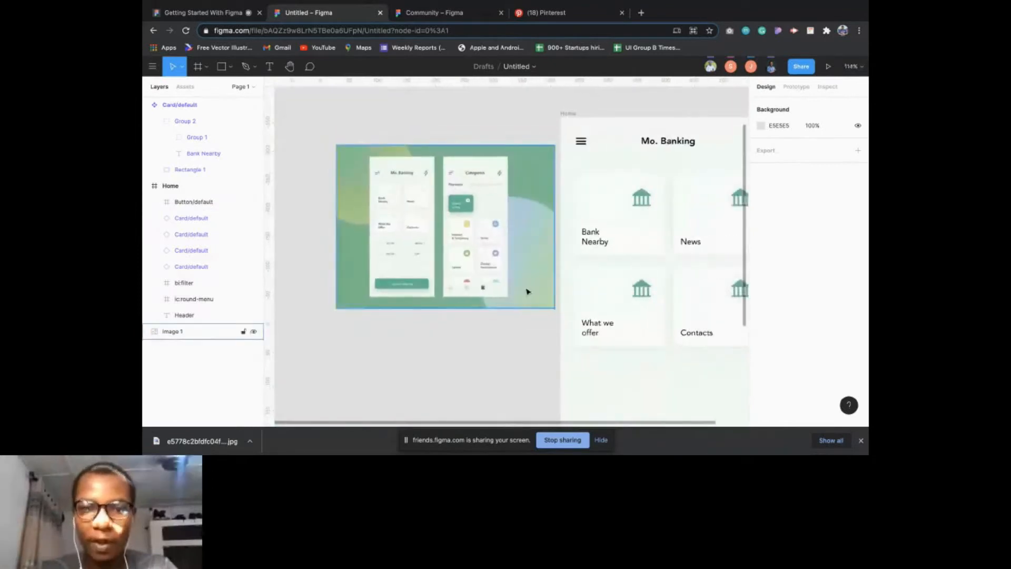
scroll(528, 291, "down", 5)
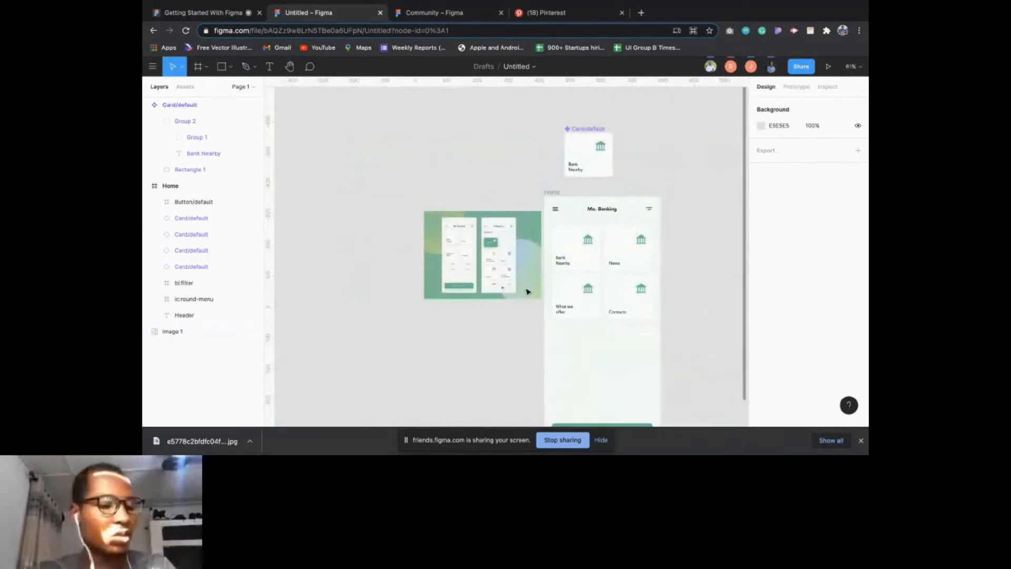
scroll(527, 291, "down", 2)
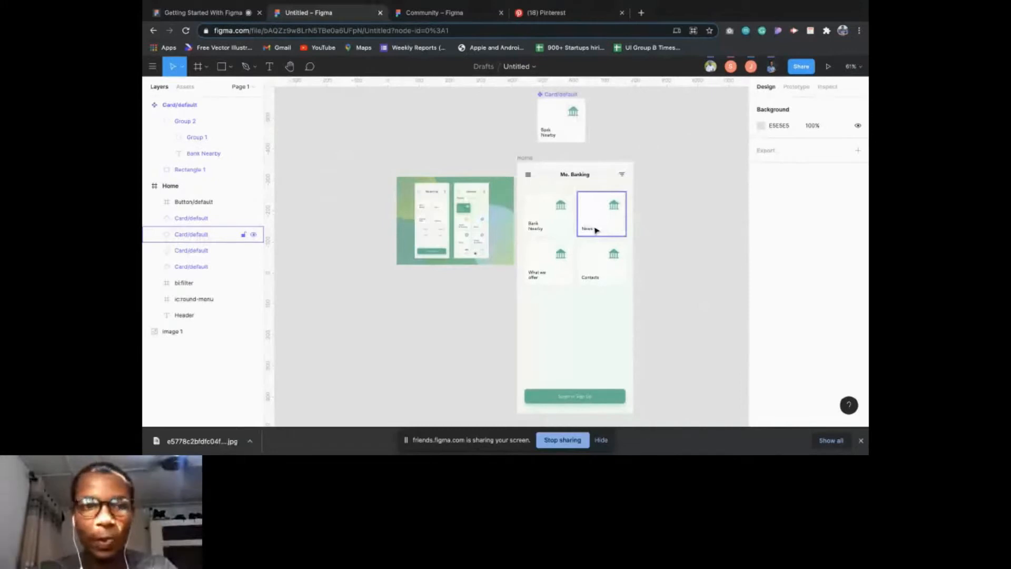
- Rename the untitled file to Figma101
left_click(527, 68)
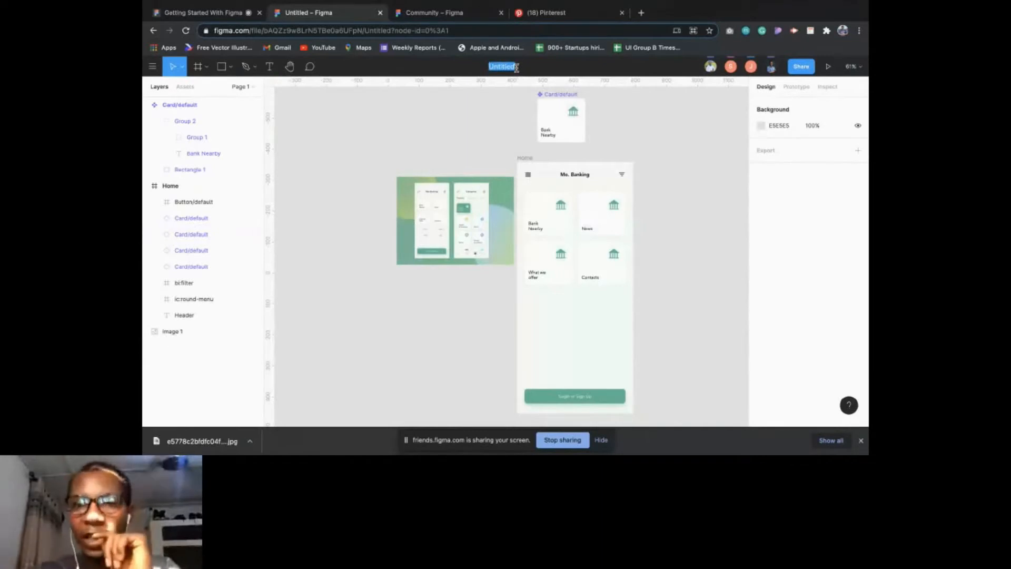
type("d")
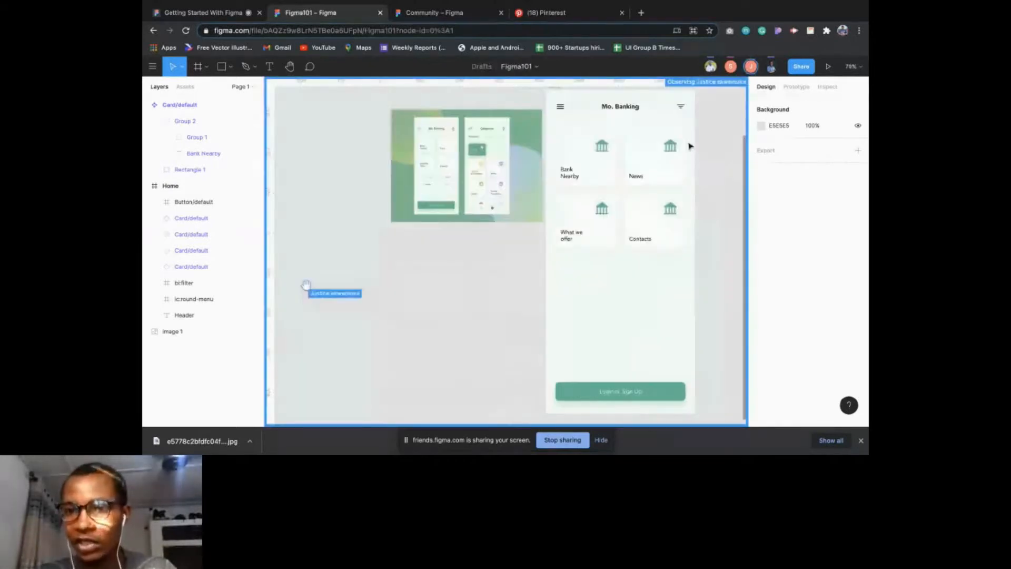
- Observe another collaborator's view of the file and return to the Home frame
left_click(771, 67)
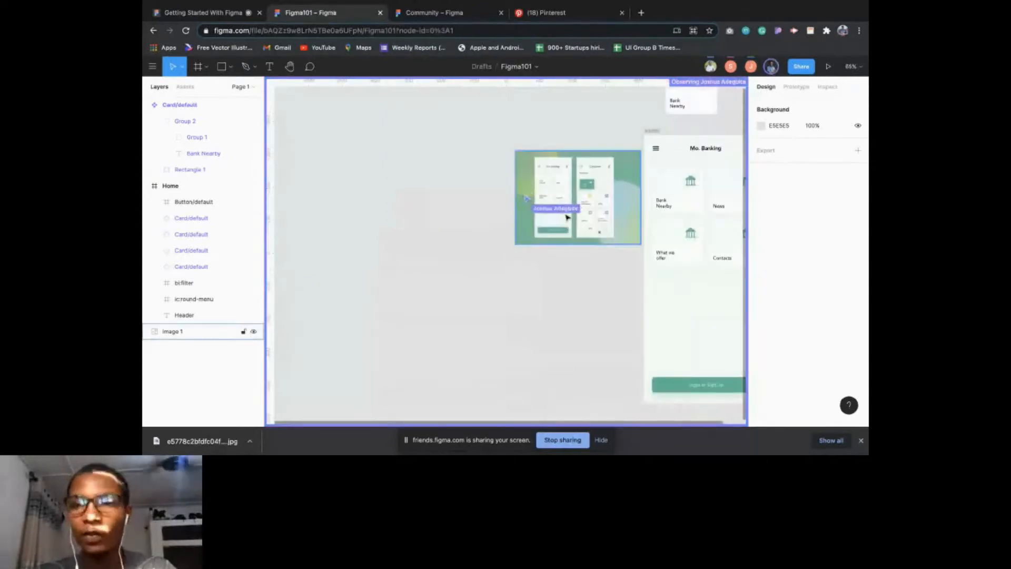
scroll(630, 239, "right", 2)
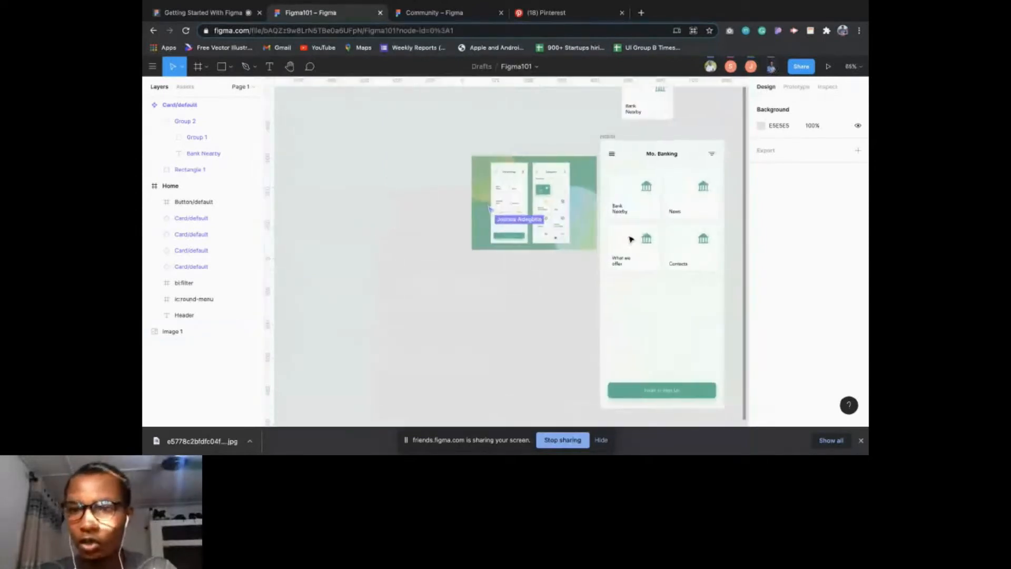
scroll(630, 239, "right", 3)
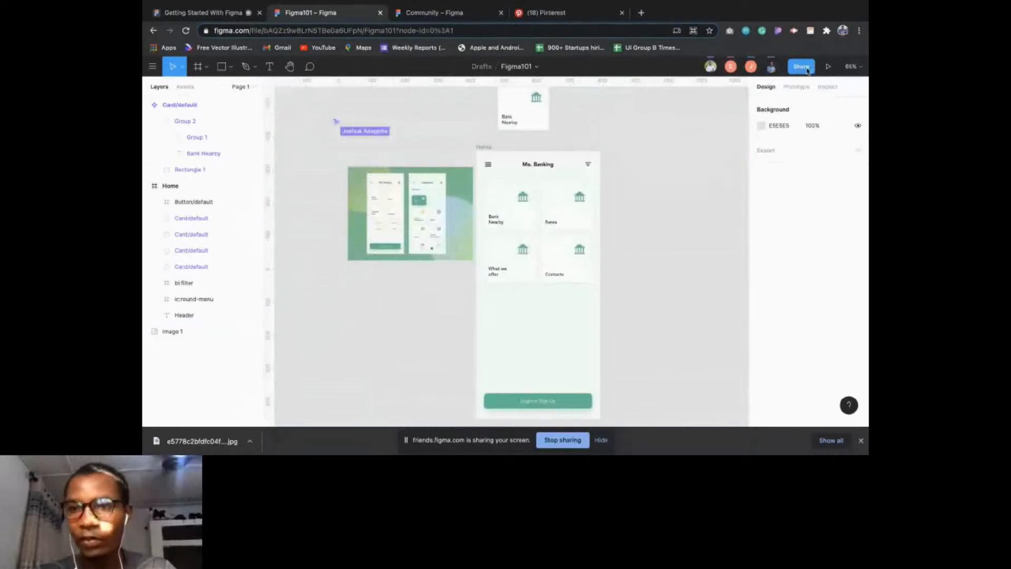
- Publish the Figma101 file to the Figma Community with the spelling-corrected description "Beginner file for the community"
left_click(801, 67)
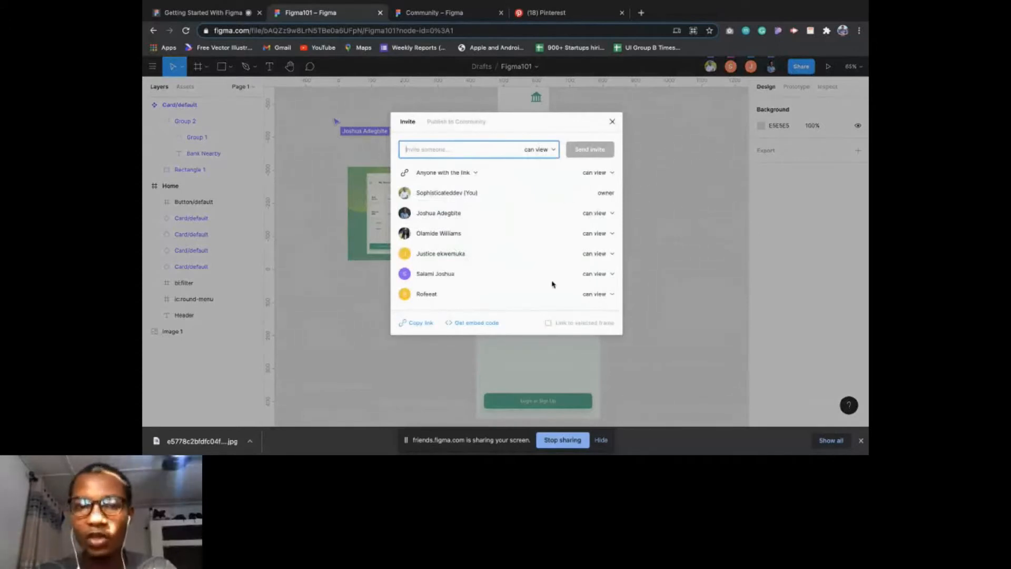
left_click(466, 122)
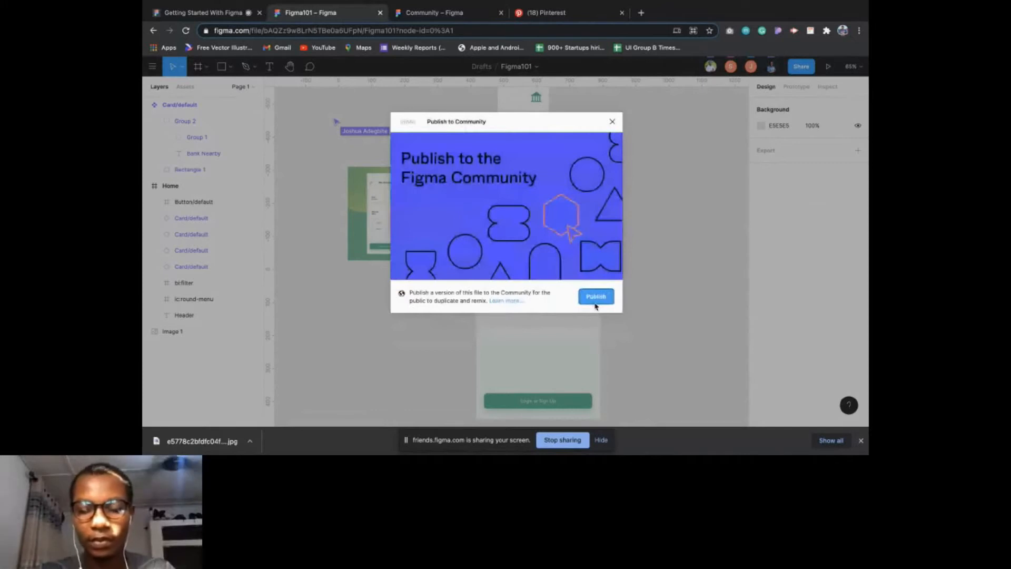
left_click(596, 296)
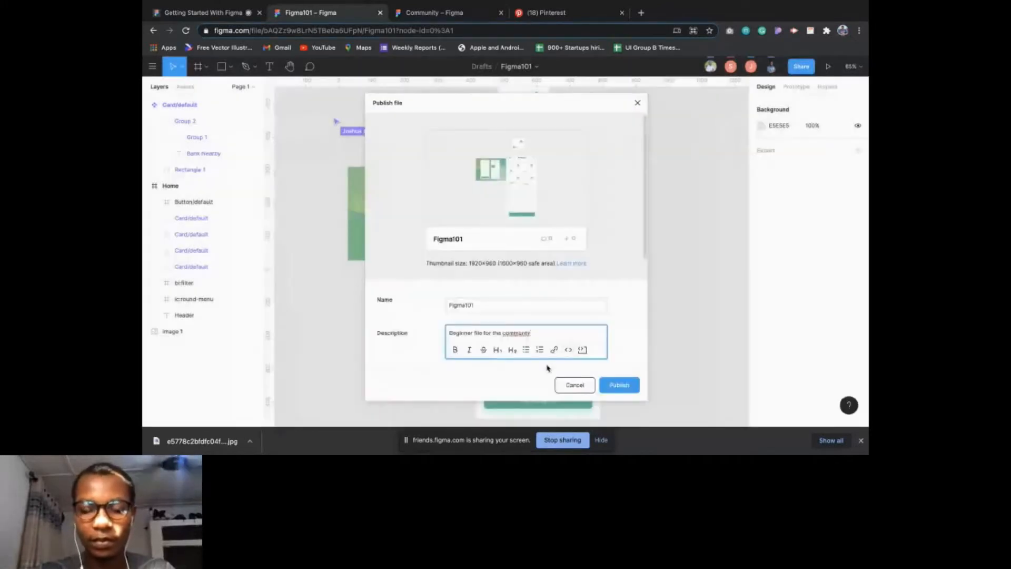
right_click(516, 333)
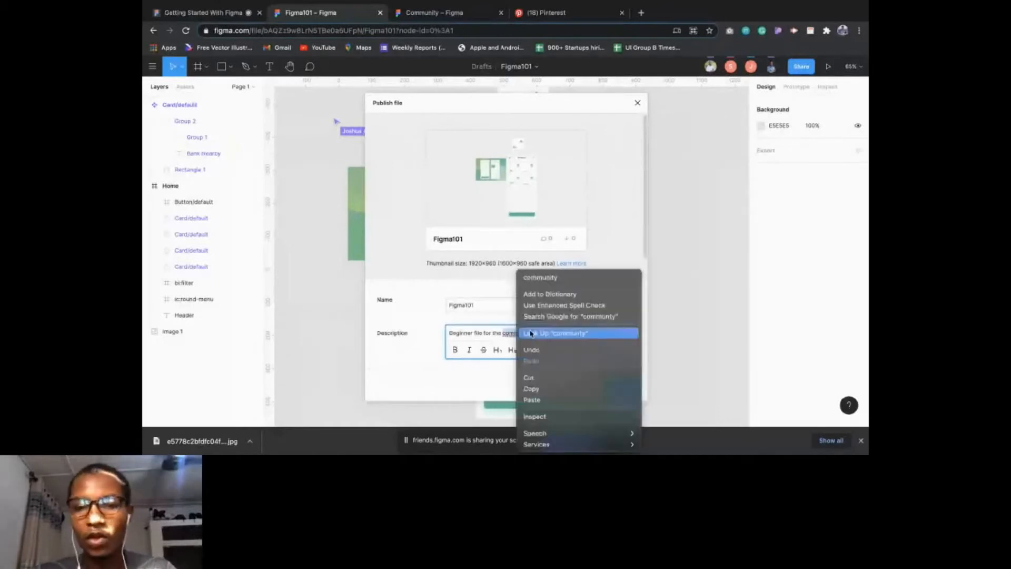
left_click(540, 277)
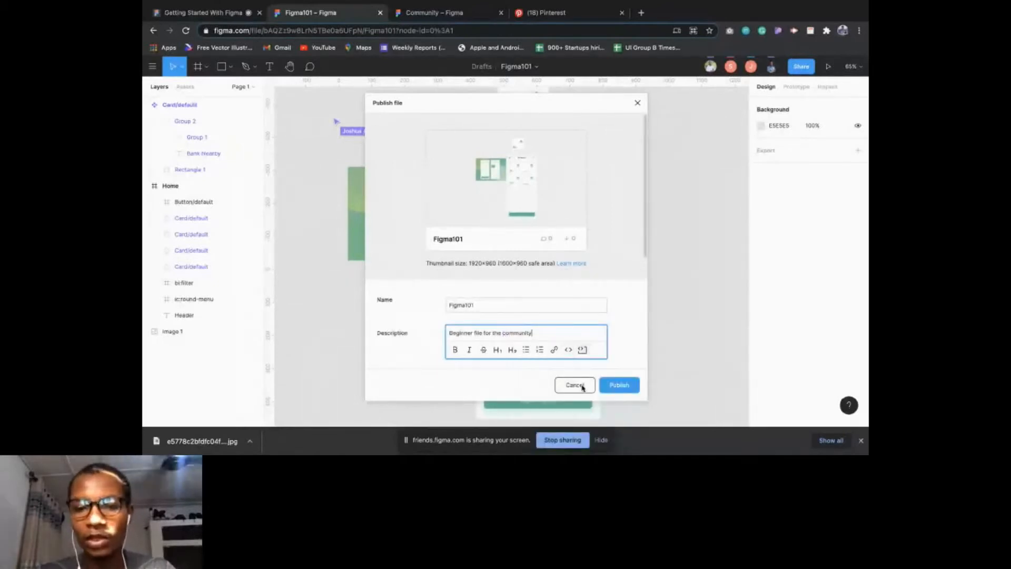
left_click(621, 387)
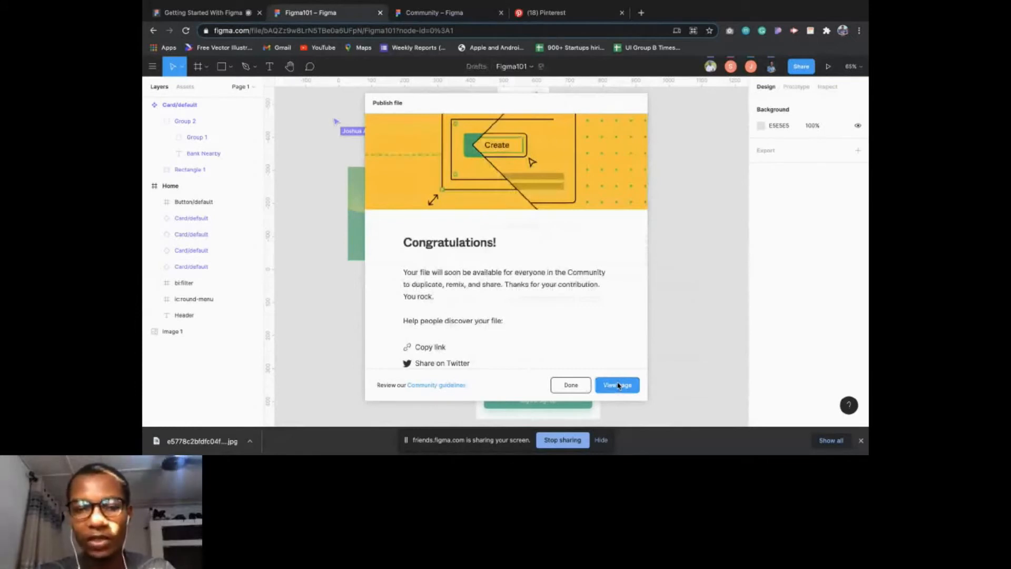
left_click(618, 384)
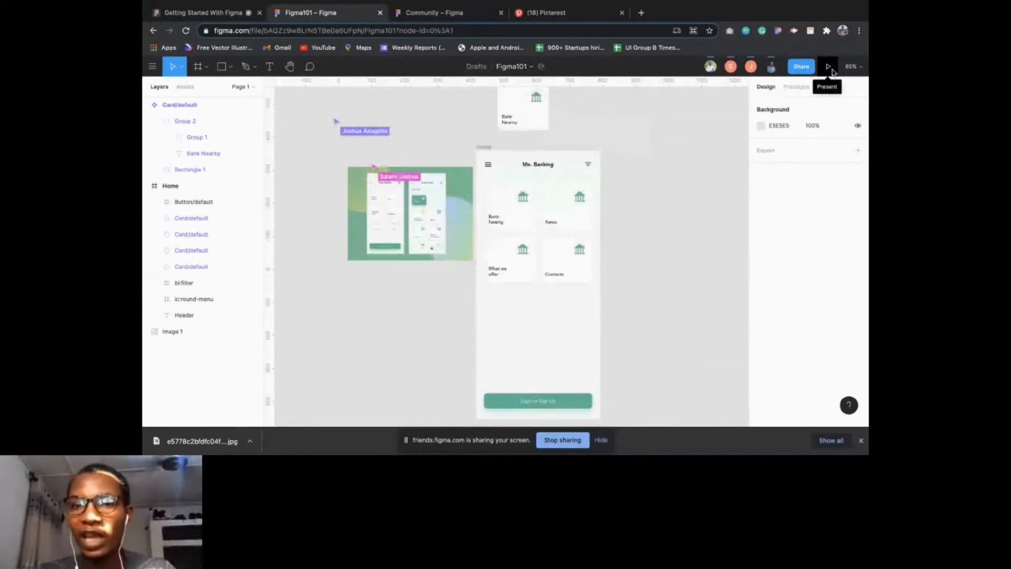
- Preview the Home frame in presentation mode and return to the design file
left_click(828, 67)
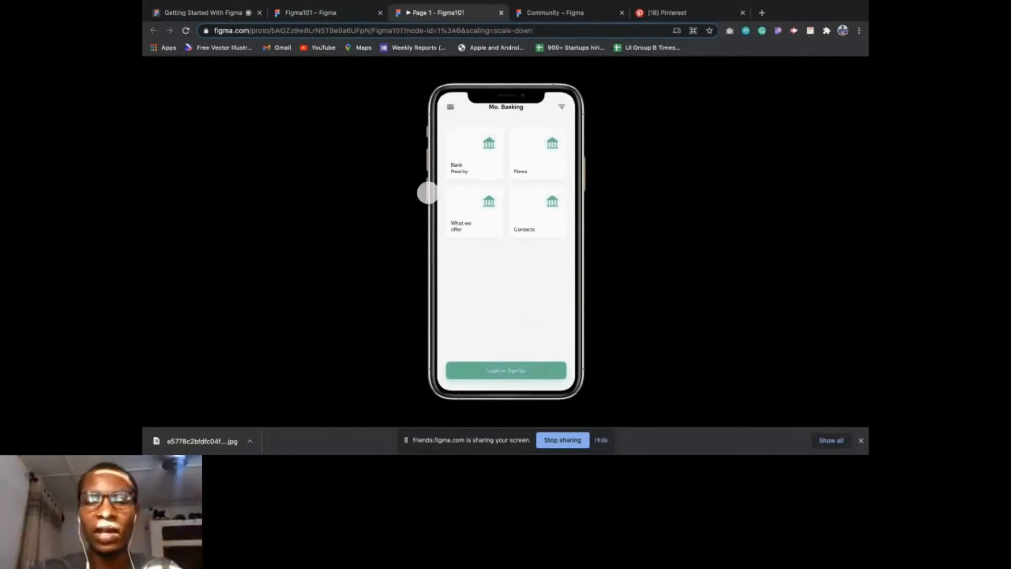
key("ctrl+shift+Tab")
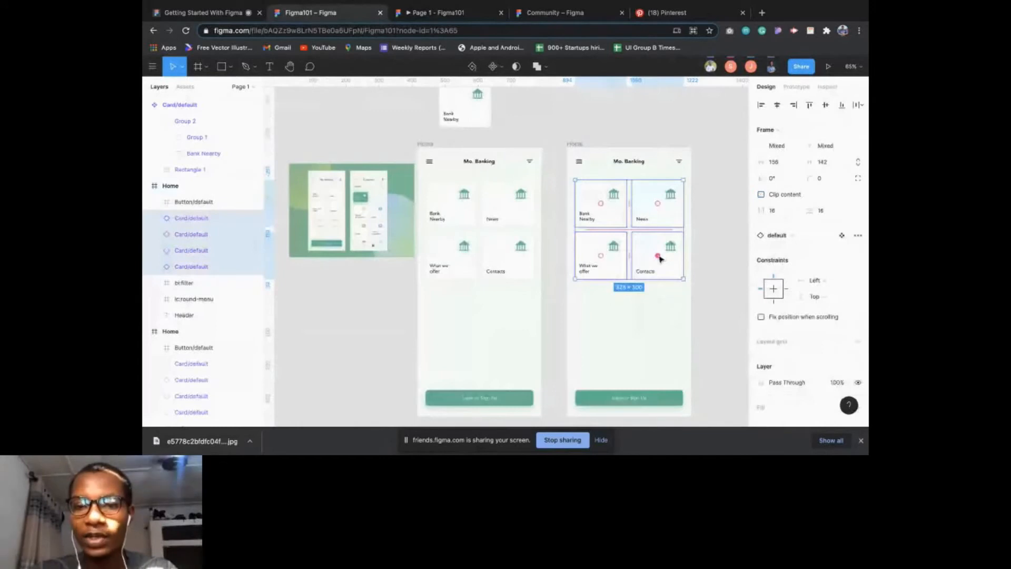
- Swap the two card columns in the duplicate Home frame so News and Contacts come first
scroll(660, 258, "up", 3)
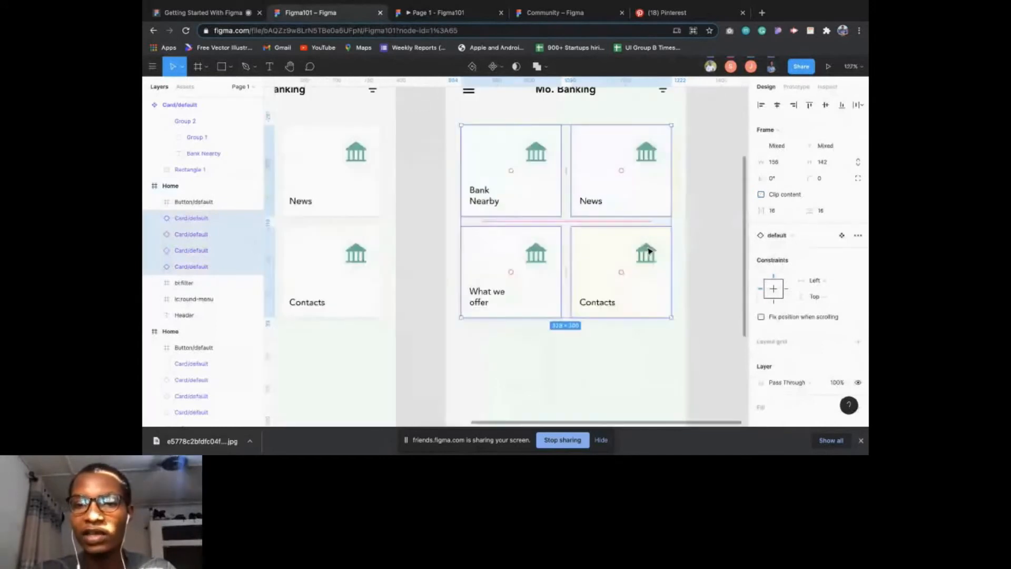
left_click_drag(571, 284, 521, 283)
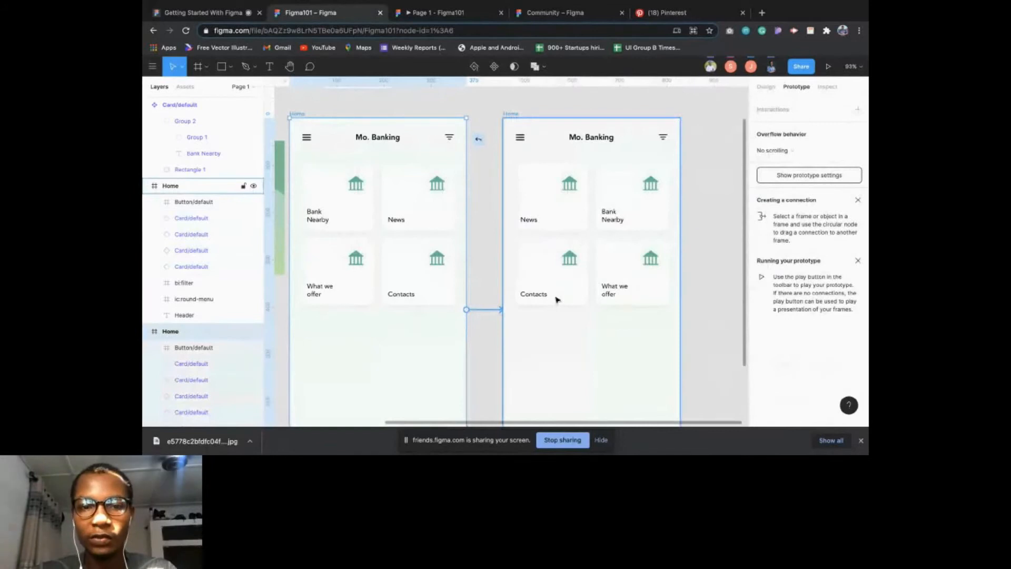
- Connect the original Home frame to the duplicate Home frame with an On tap, Navigate to interaction using Smart animate
left_click_drag(557, 299, 557, 299)
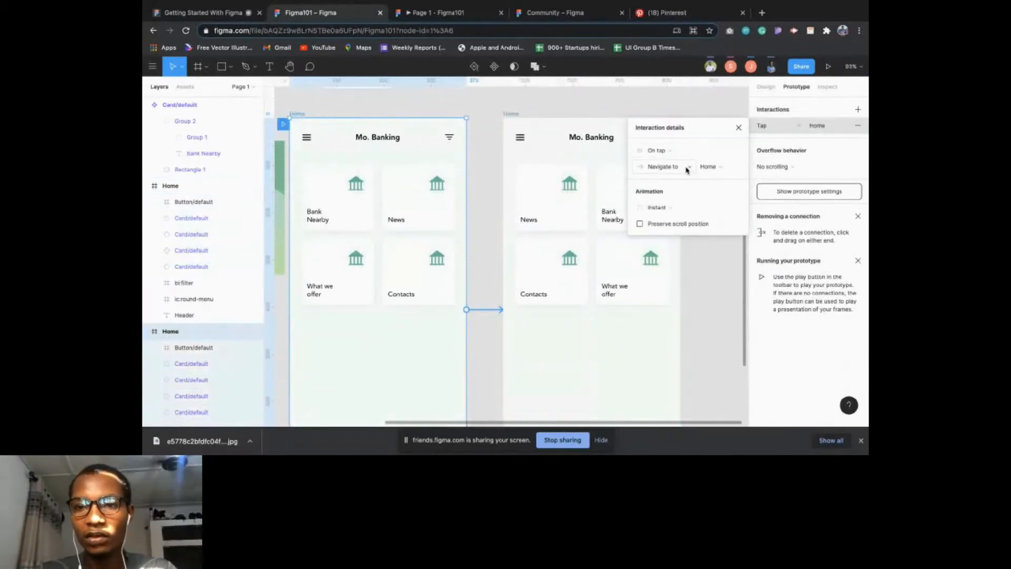
left_click(678, 203)
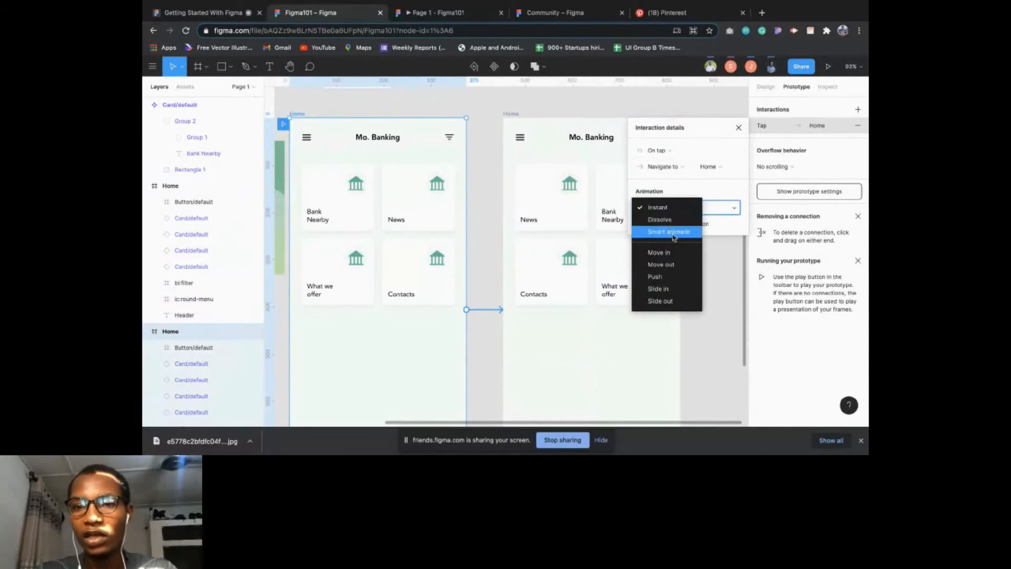
left_click(673, 234)
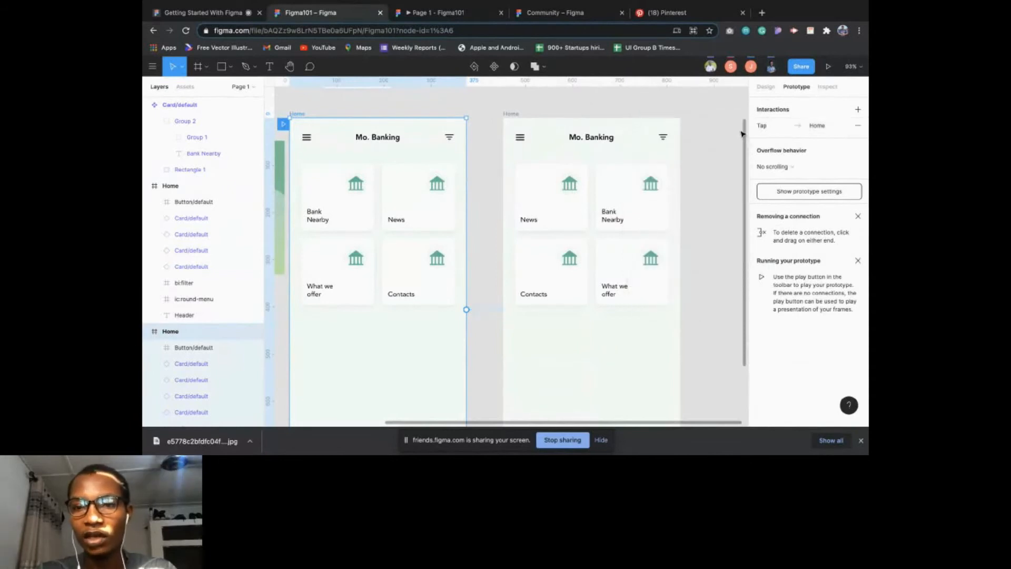
- Test the tap transition between the two Home frames in the prototype preview and return to the design file
left_click(436, 14)
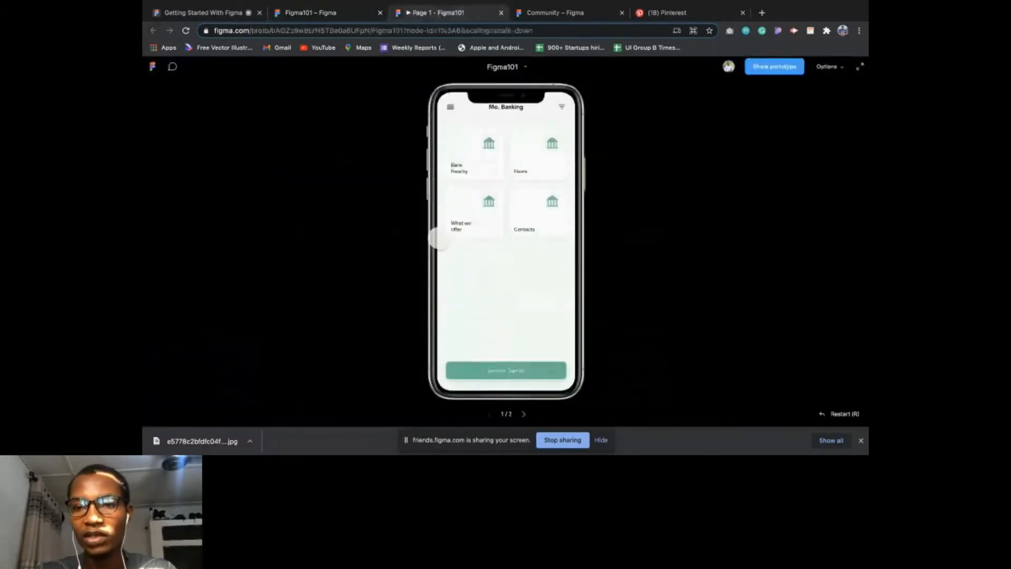
left_click(486, 249)
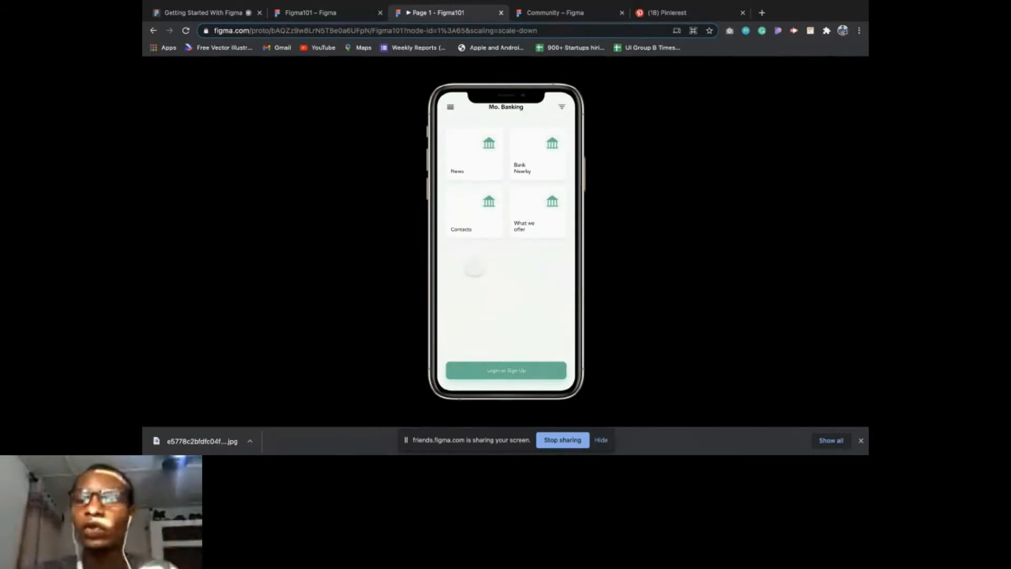
left_click(318, 19)
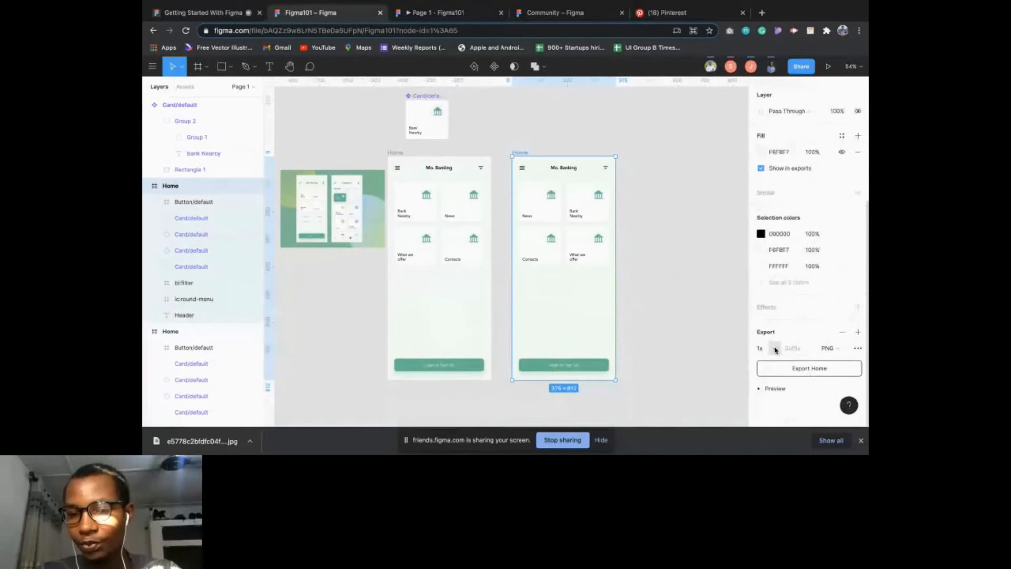
- Export the duplicate Home frame as a 1x PNG named Home to the Downloads folder and deselect the frame
left_click(829, 348)
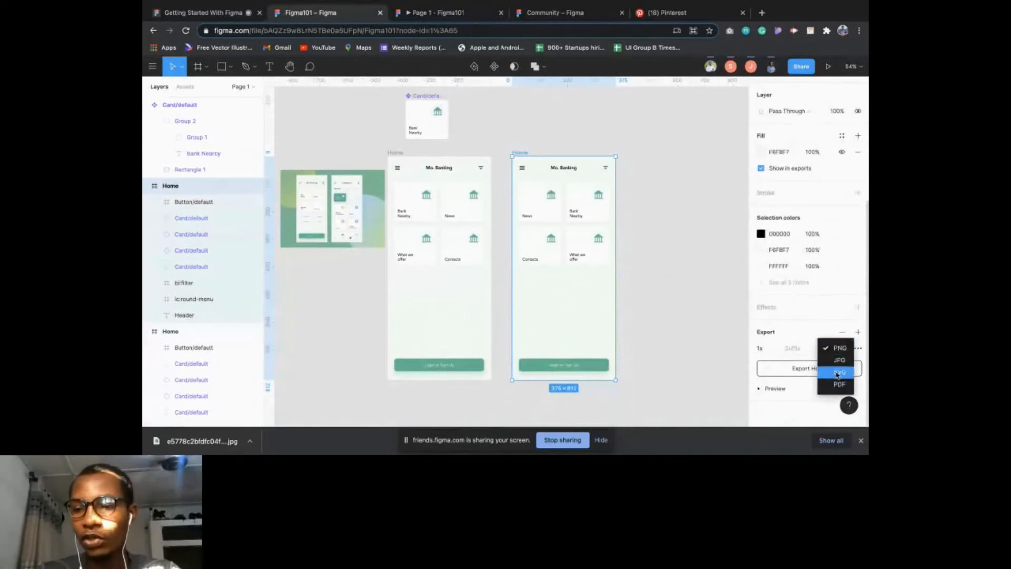
left_click(815, 414)
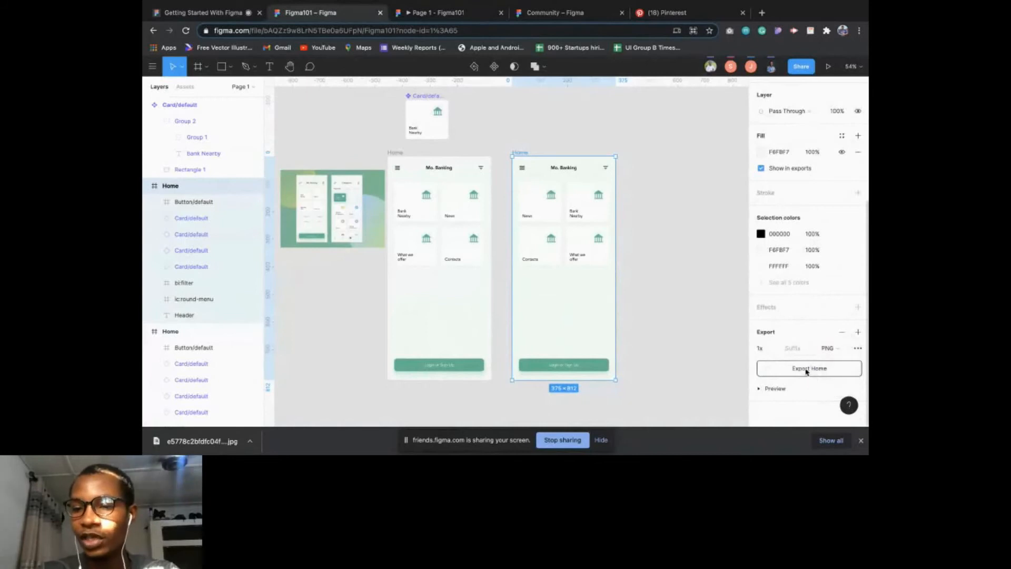
left_click(805, 370)
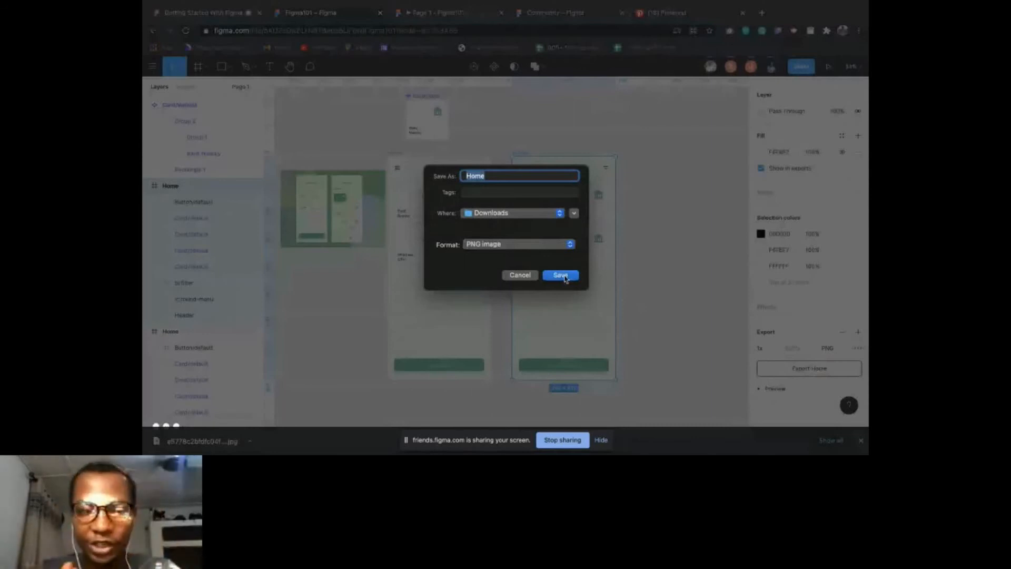
left_click(562, 276)
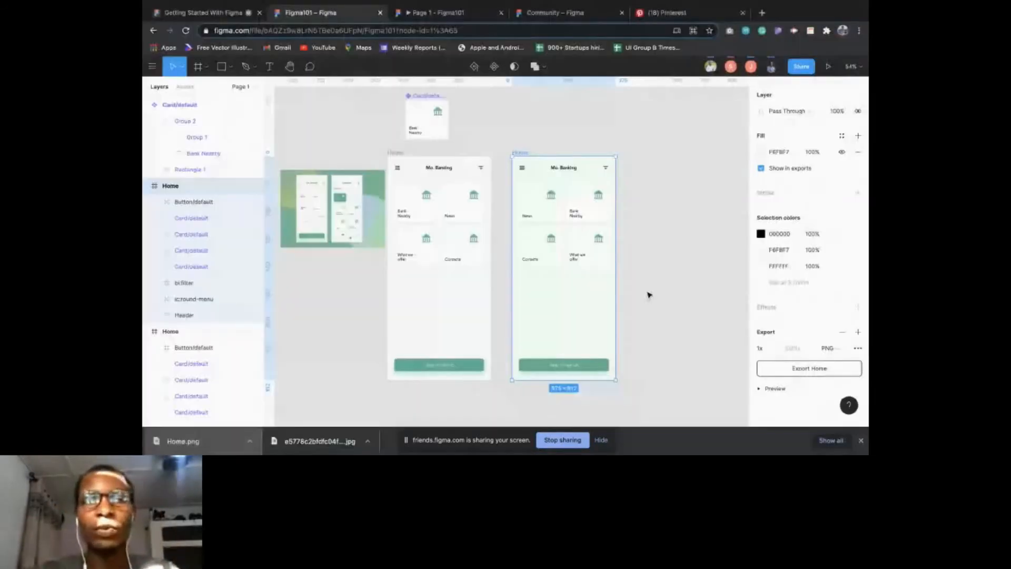
left_click(677, 284)
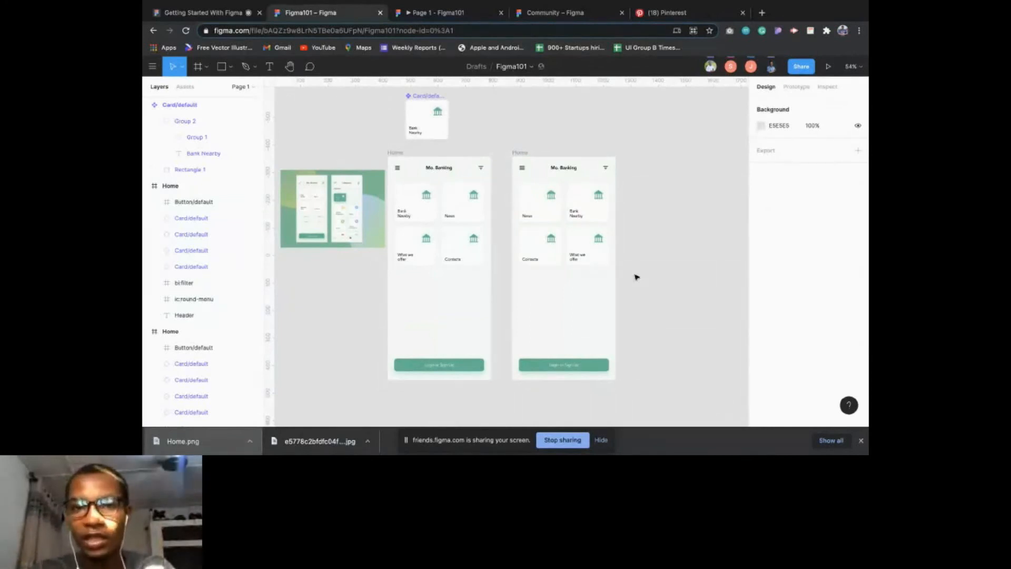
- Close the browser's downloads bar and move the screen-sharing notice up over the lower part of the duplicate Home frame
left_click(860, 441)
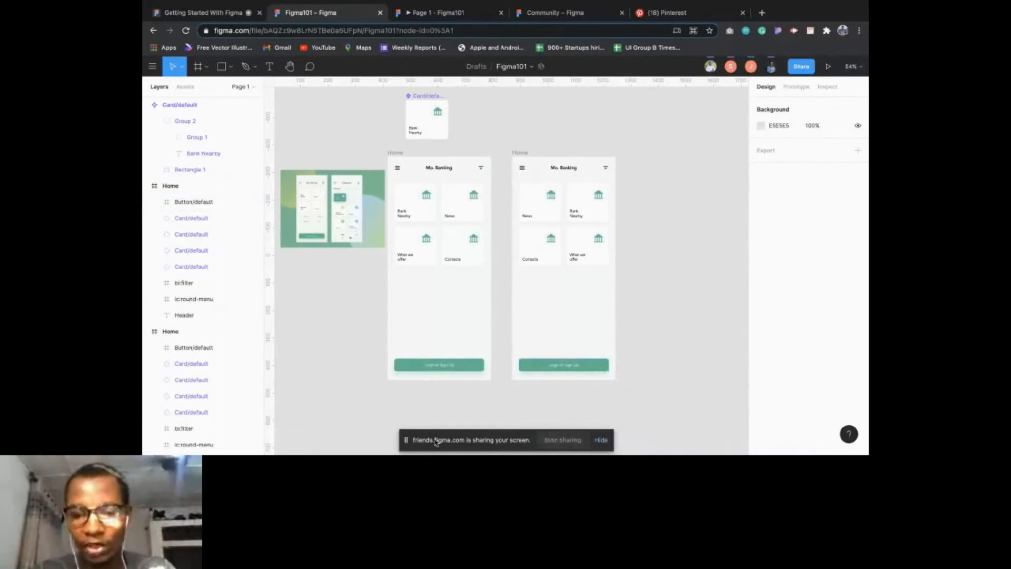
left_click_drag(435, 443, 518, 389)
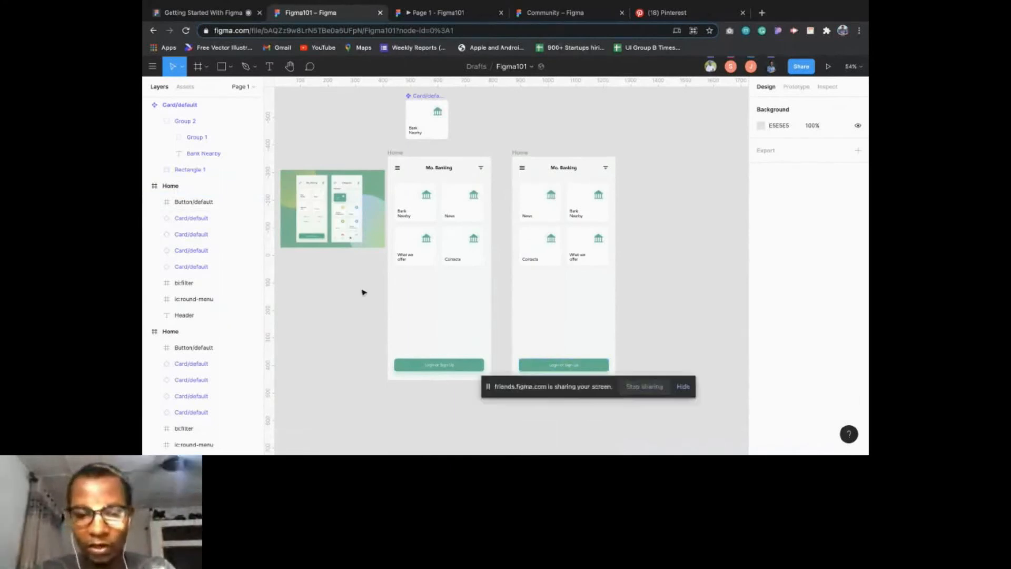